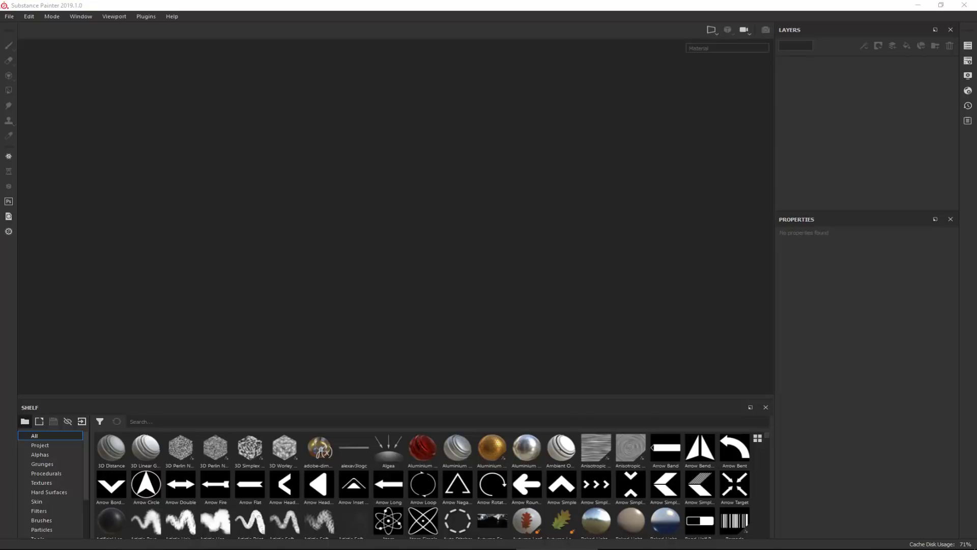
Switch to the bar stool reference photo in Windows Photo Viewer, examine the leather seat and metal welds, and move the photo window away
key("alt+Tab")
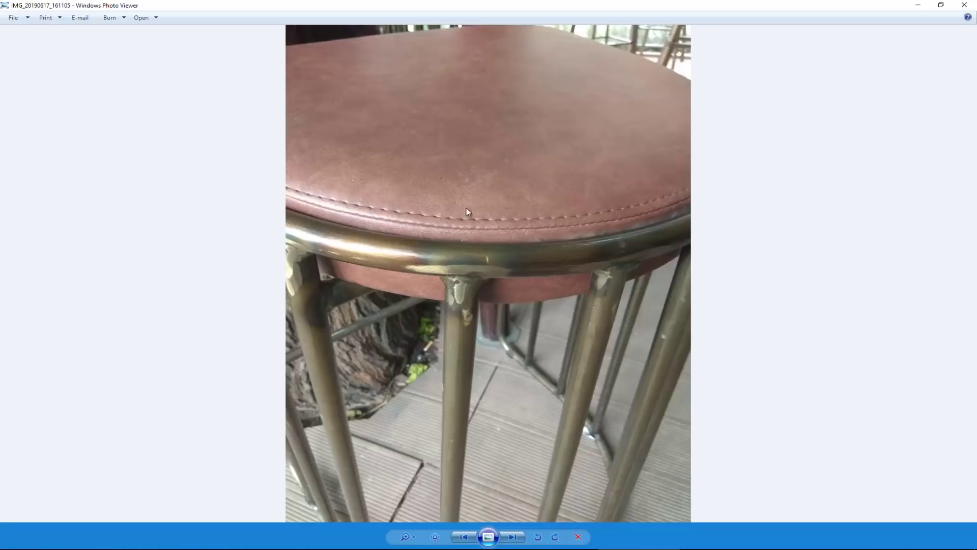
scroll(480, 271, "up", 3)
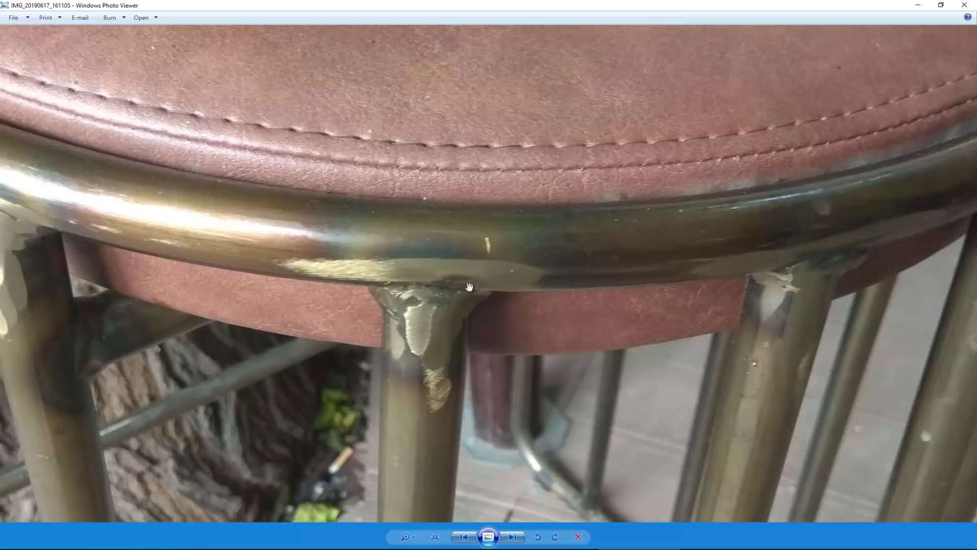
left_click_drag(373, 319, 484, 240)
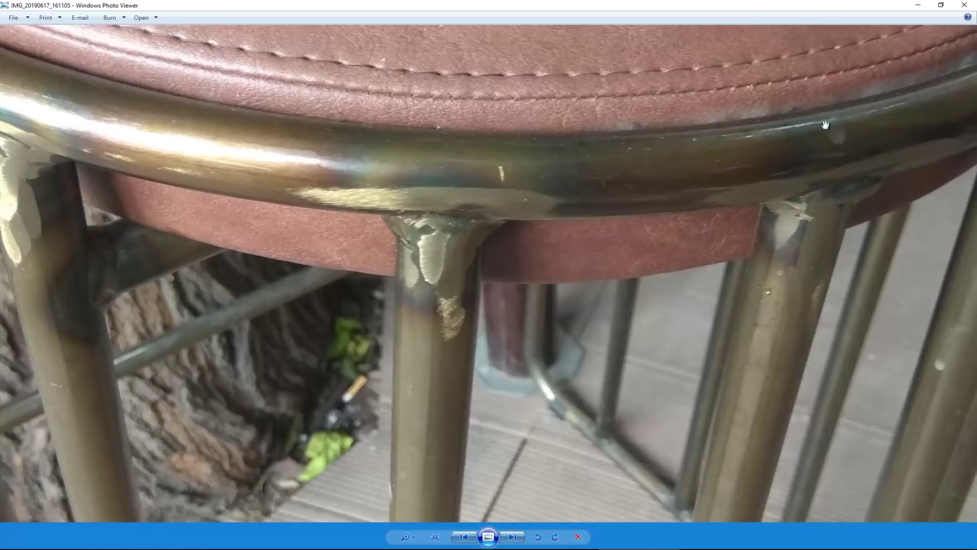
mouse_move(671, 5)
left_mouse_down()
mouse_move(624, 37)
mouse_move(0, 137)
left_mouse_up()
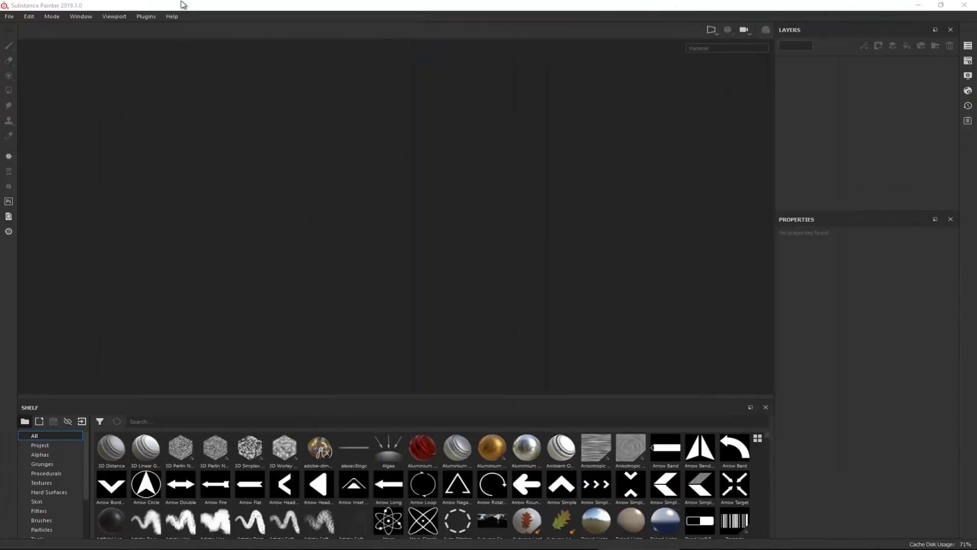
Start a new project with the PBR - Metallic Roughness (allegorithmic) template and a document resolution of 2048
left_click(9, 16)
left_click(13, 28)
left_click_drag(421, 150, 340, 118)
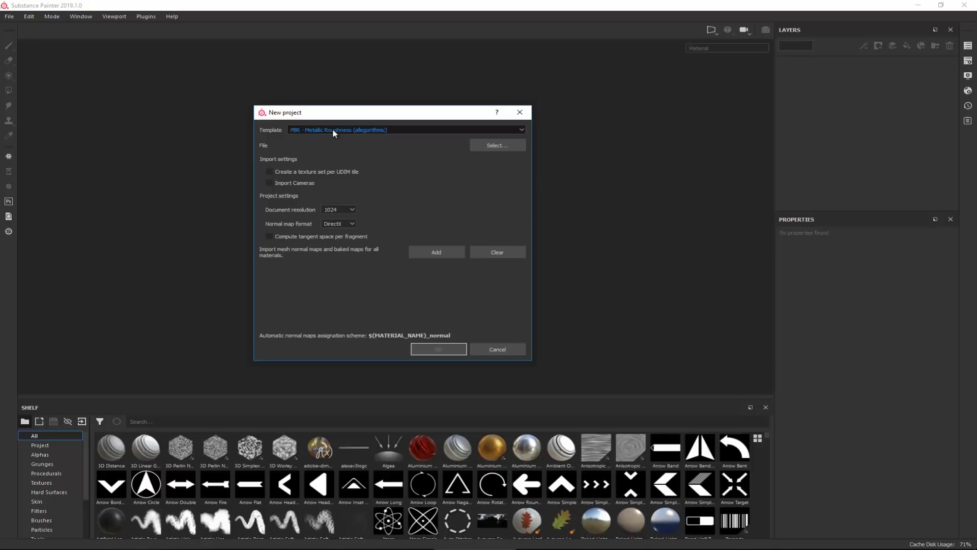
left_click(377, 132)
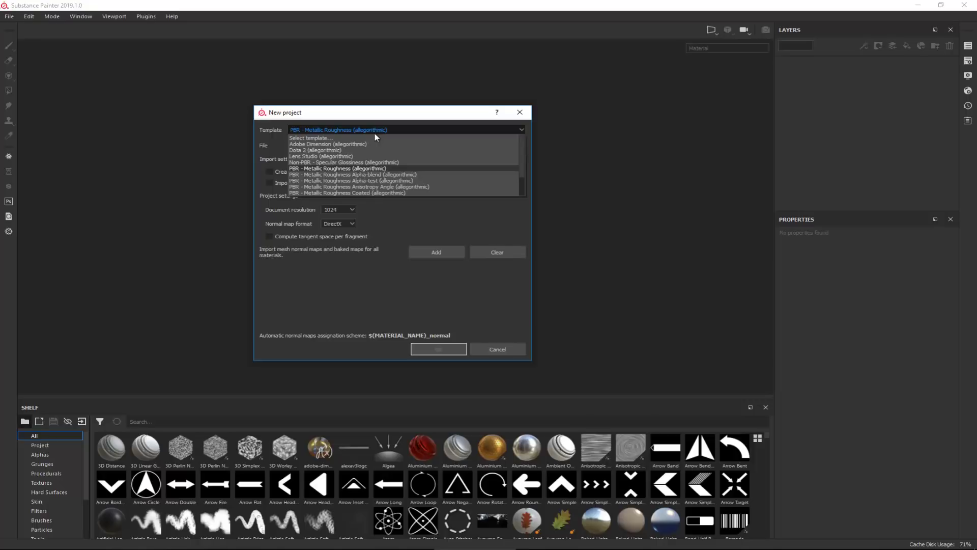
scroll(373, 138, "down", 2)
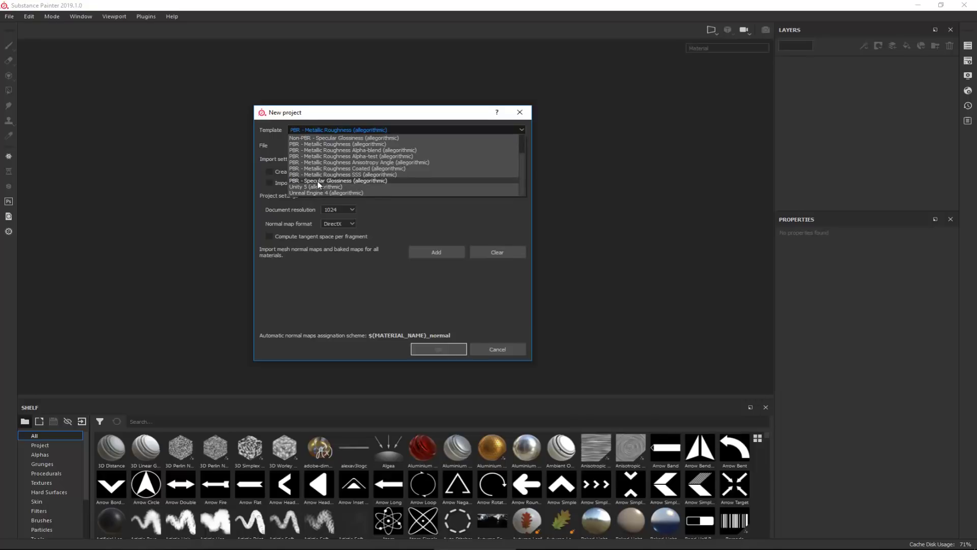
scroll(371, 186, "up", 2)
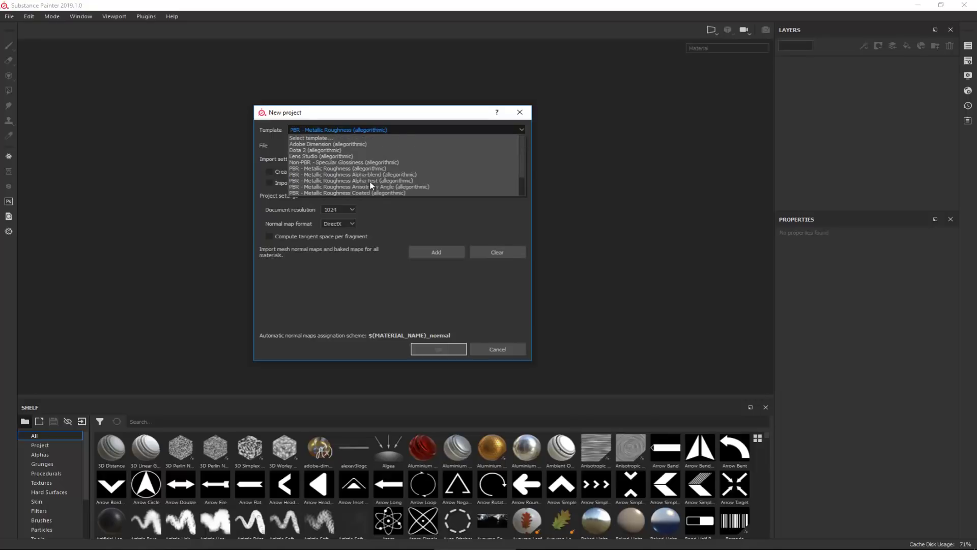
left_click(330, 170)
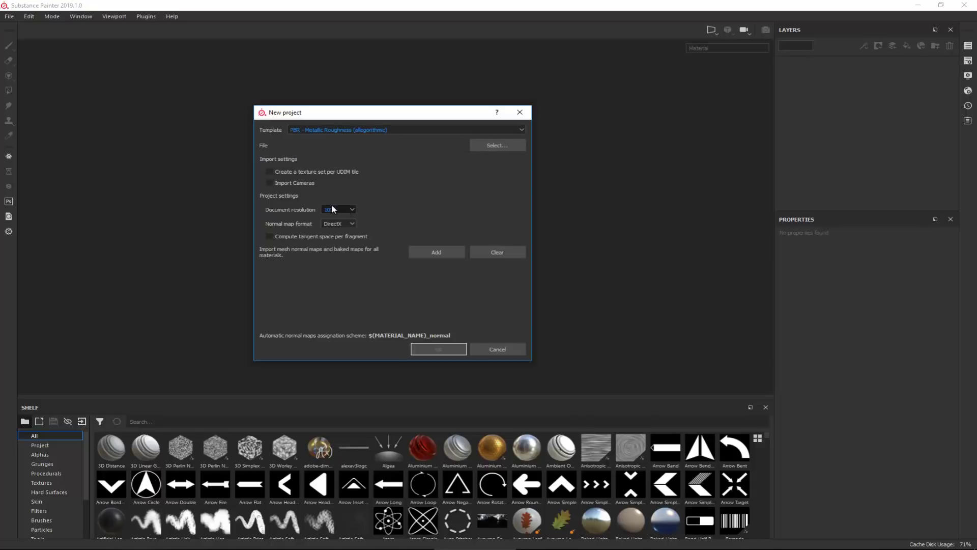
left_click(346, 210)
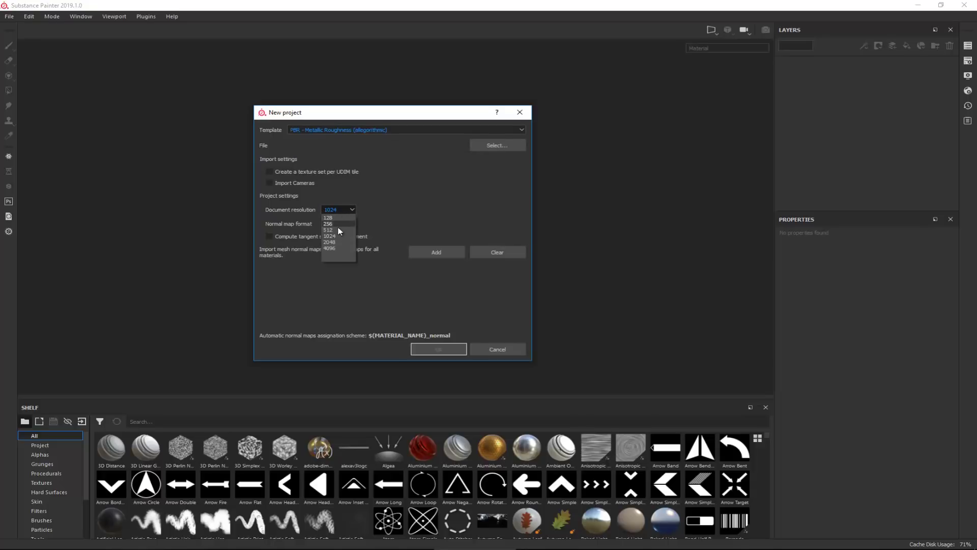
Choose Chair_LP from the Tutorial Exports folder as the project mesh and create the project
left_click(501, 147)
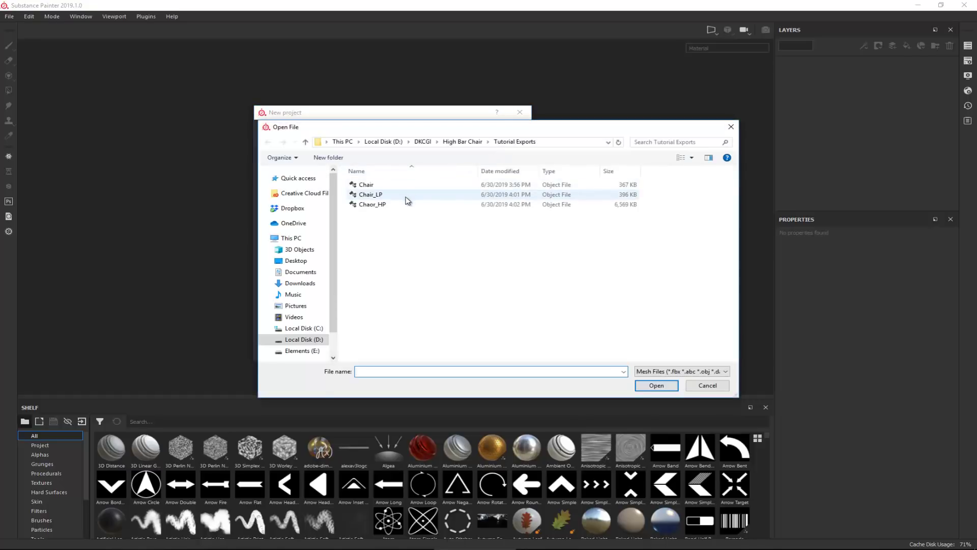
left_click(407, 197)
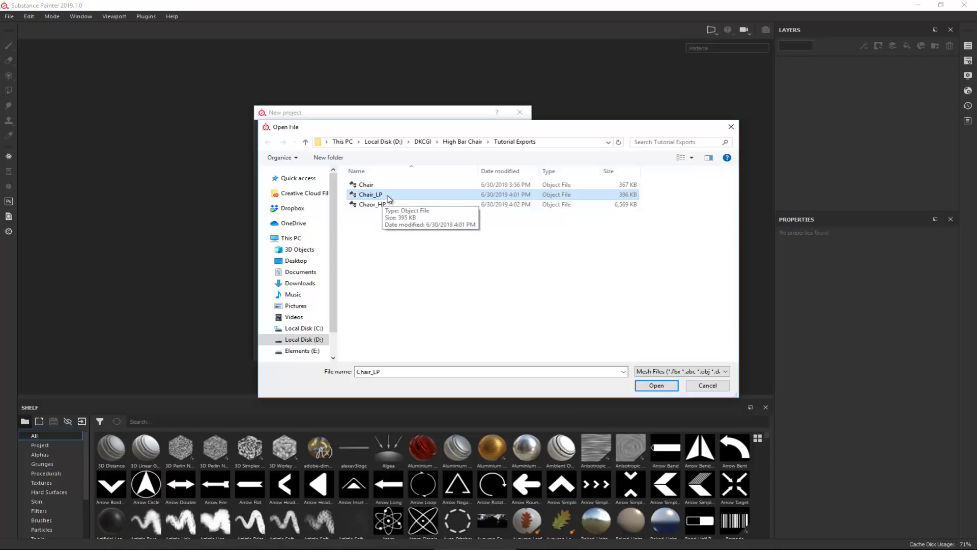
left_click(657, 386)
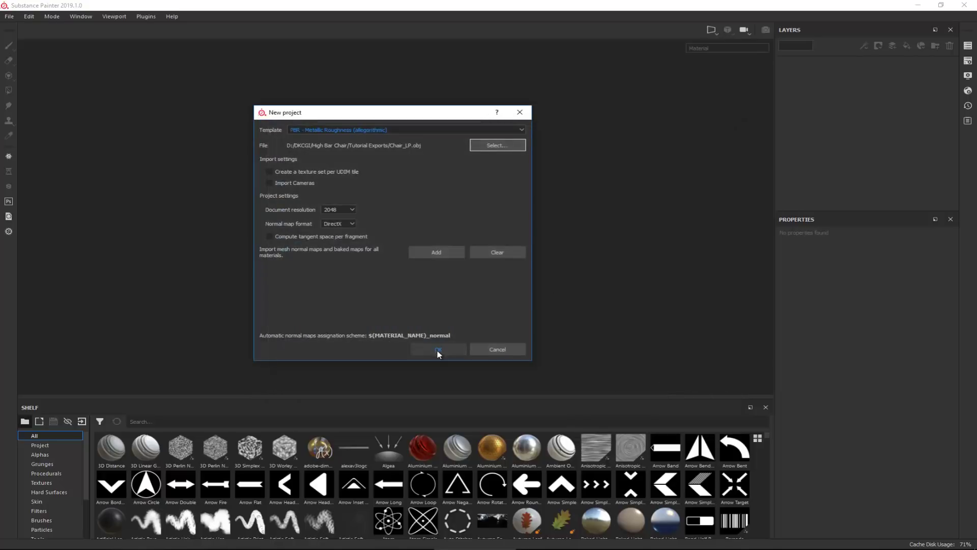
left_click(438, 350)
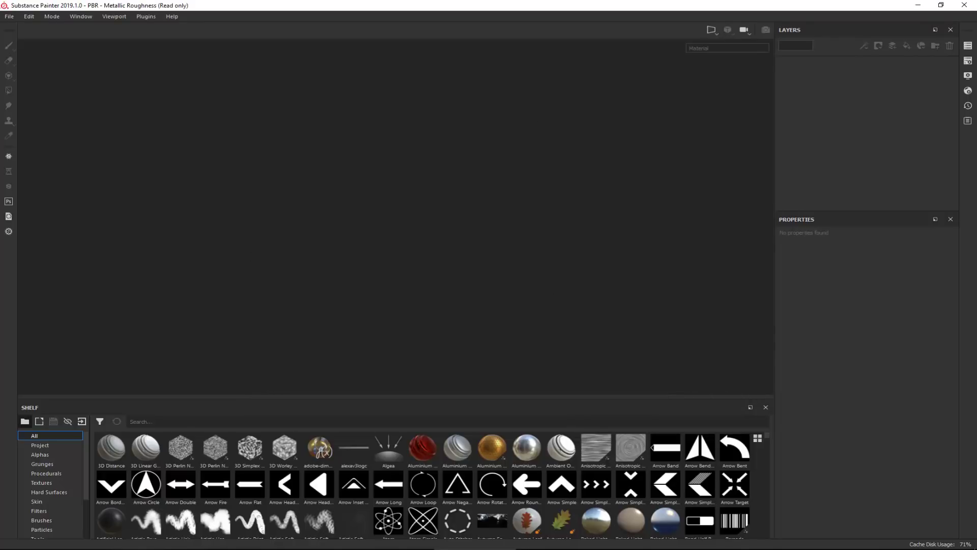
Float the Texture Set List beside the stool and hide the Seat texture set to isolate Metal_Frame
right_click_drag(432, 243, 416, 151, "alt")
mouse_move(416, 151)
left_mouse_down("alt")
mouse_move(418, 191)
mouse_move(502, 196)
mouse_move(497, 218)
mouse_move(445, 168)
mouse_move(463, 231)
mouse_move(481, 209)
mouse_move(519, 194)
mouse_move(524, 204)
mouse_move(452, 221)
mouse_move(407, 199)
mouse_move(447, 193)
left_mouse_up("alt")
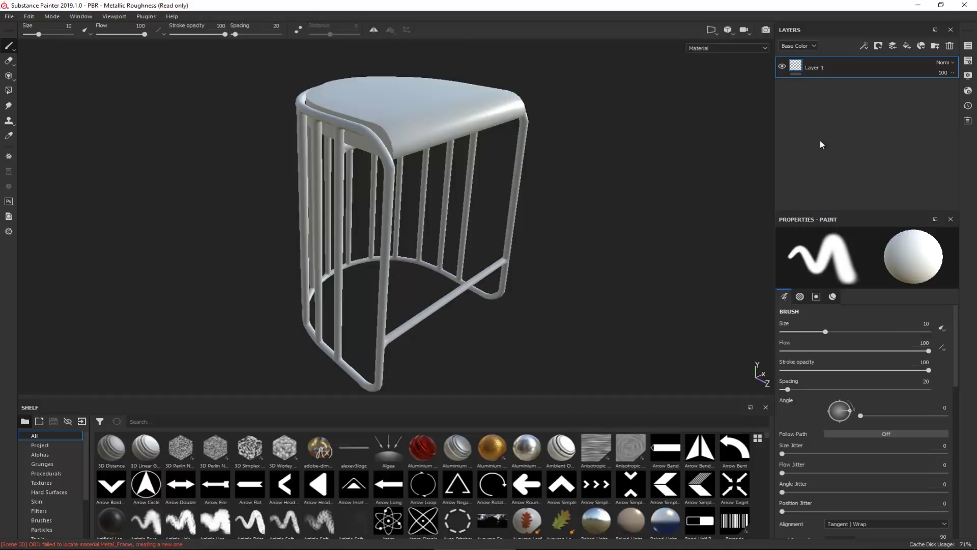
left_click(968, 48)
left_click_drag(890, 44, 629, 107)
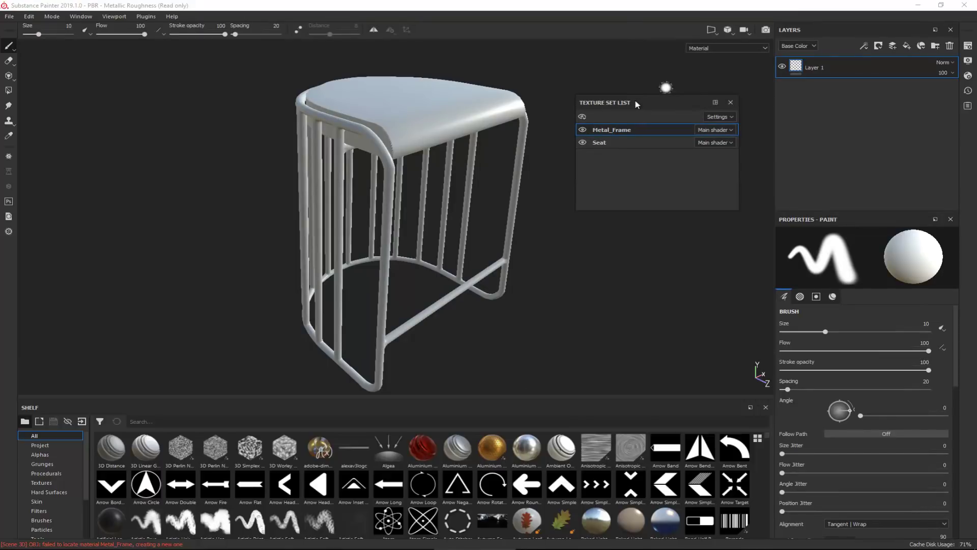
left_click(583, 130)
left_click(583, 131)
left_click(583, 142)
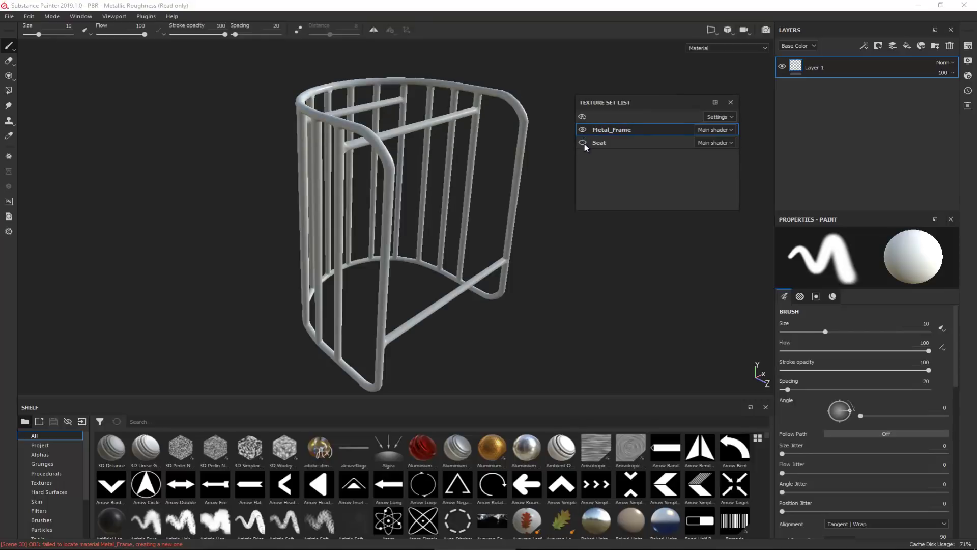
Examine the isolated metal frame's crossbars and joints from several angles, moving the Texture Set List clear of the model
right_click_drag(399, 109, 400, 228, "alt")
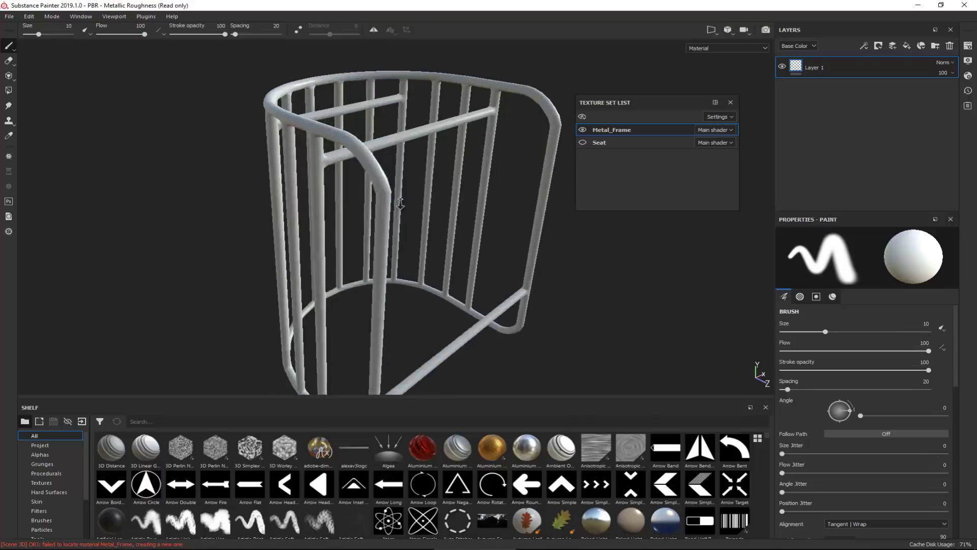
middle_click_drag(388, 184, 392, 229, "alt")
left_click_drag(401, 186, 298, 189, "alt")
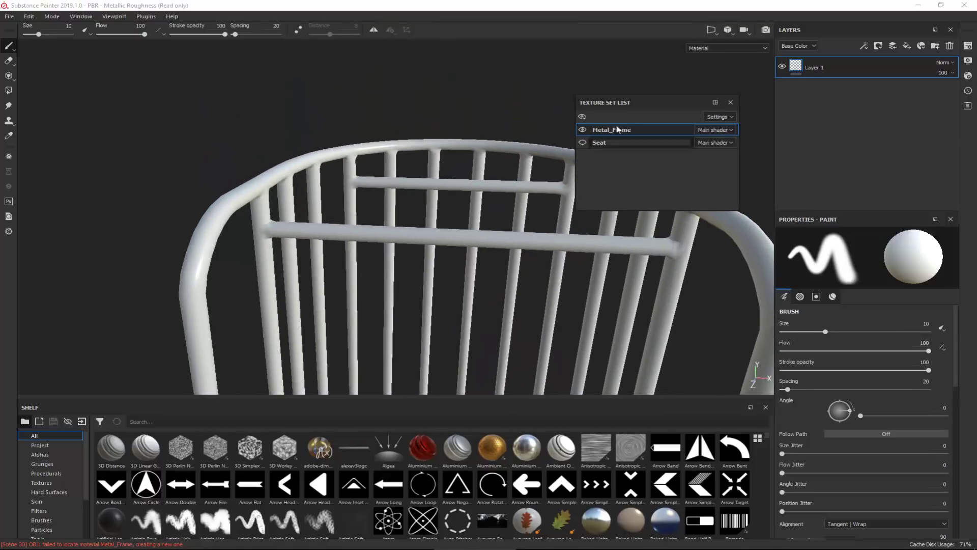
left_click_drag(604, 106, 88, 72)
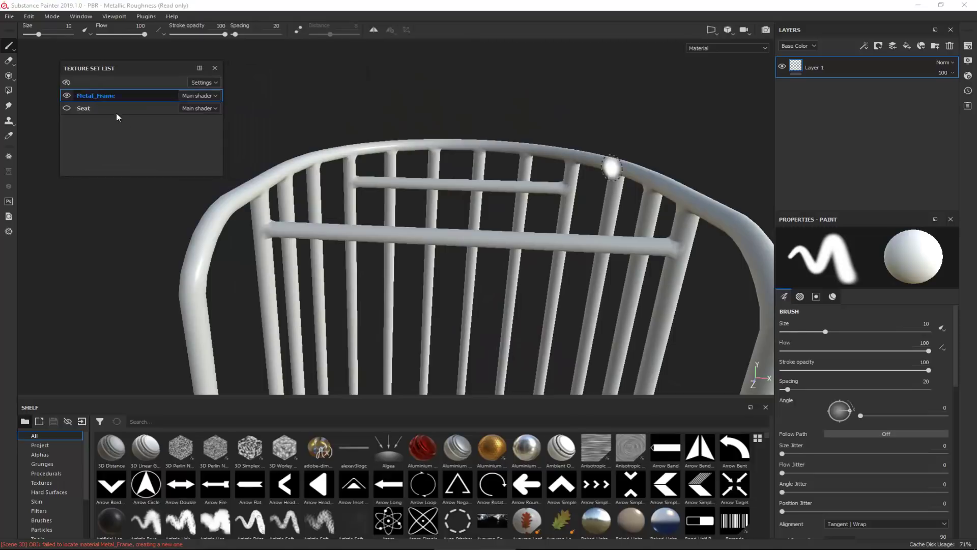
mouse_move(318, 140)
left_mouse_down("alt")
mouse_move(416, 134)
mouse_move(287, 200)
left_mouse_up("alt")
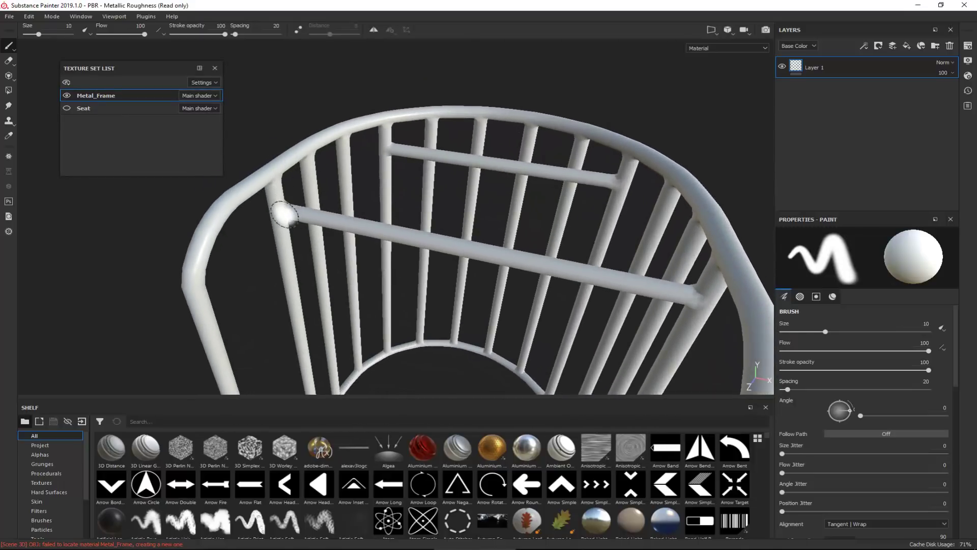
left_click_drag(682, 293, 367, 197, "alt")
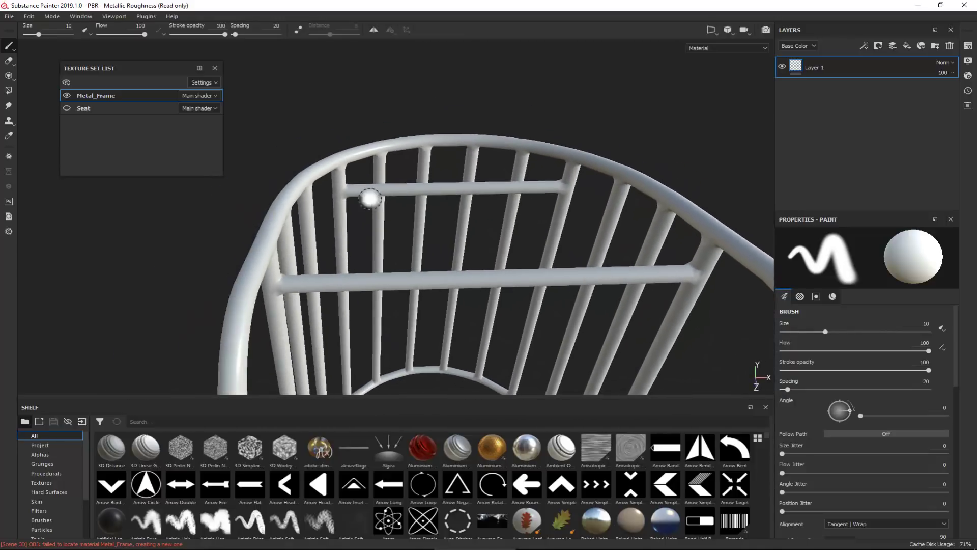
mouse_move(448, 275)
left_mouse_down("alt")
mouse_move(488, 219)
mouse_move(529, 229)
mouse_move(432, 279)
mouse_move(360, 220)
left_mouse_up("alt")
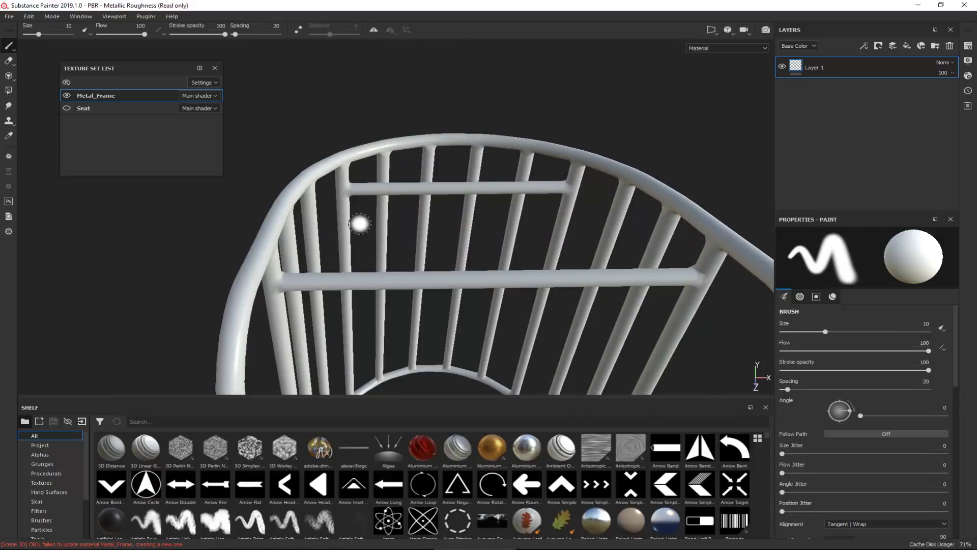
Make the Seat texture set visible again and move the Texture Set List out of the viewport
left_click(67, 109)
left_click(67, 108)
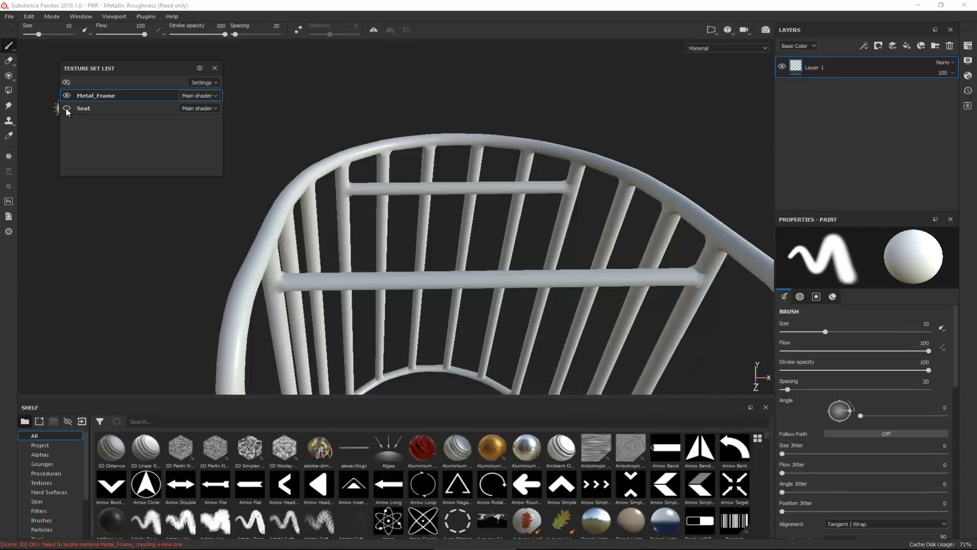
left_click_drag(105, 65, 0, 79)
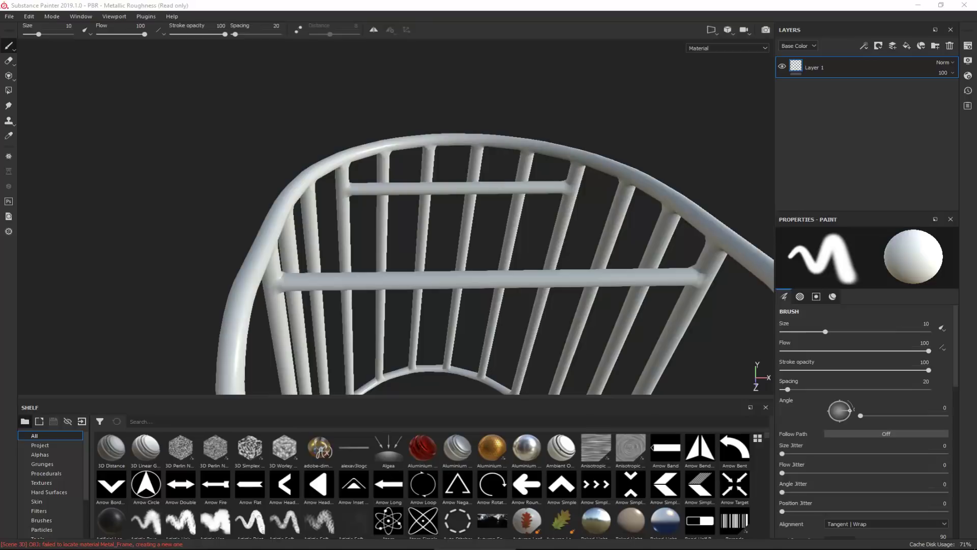
Examine the complete stool with its seat and frame from several angles, ending with the whole model in view
middle_click_drag(390, 185, 369, 104, "alt")
right_click_drag(369, 105, 362, 84, "alt")
left_click_drag(362, 85, 464, 97, "alt")
middle_click_drag(465, 97, 382, 130, "alt")
right_click_drag(382, 129, 381, 88, "alt")
middle_click_drag(375, 167, 388, 150, "alt")
left_click_drag(389, 151, 402, 166, "alt")
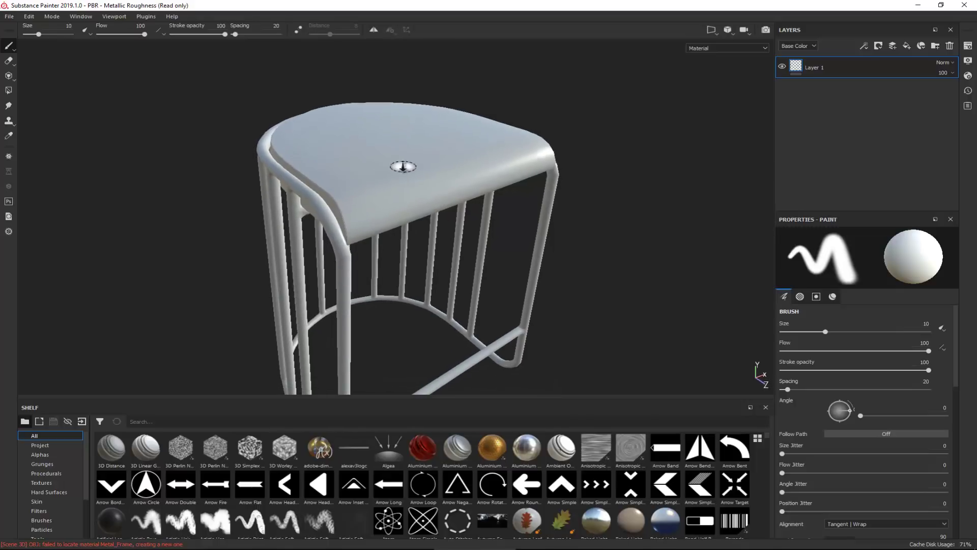
right_click_drag(402, 166, 402, 122, "alt")
middle_click_drag(402, 122, 426, 89, "alt")
right_click_drag(426, 89, 419, 90, "alt")
middle_click_drag(419, 90, 412, 103, "alt")
left_click_drag(415, 130, 415, 127, "alt")
middle_click_drag(415, 127, 405, 95, "alt")
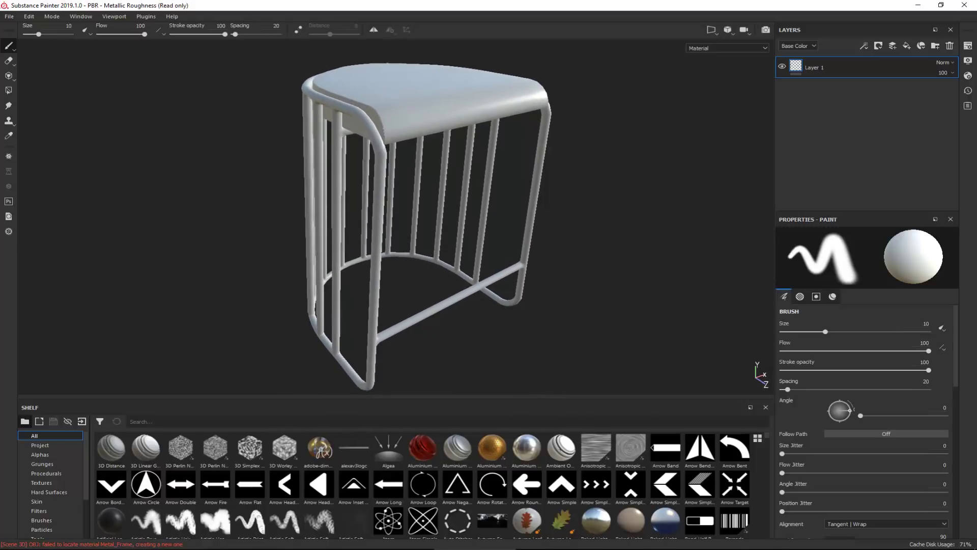
left_click_drag(409, 99, 419, 106, "alt")
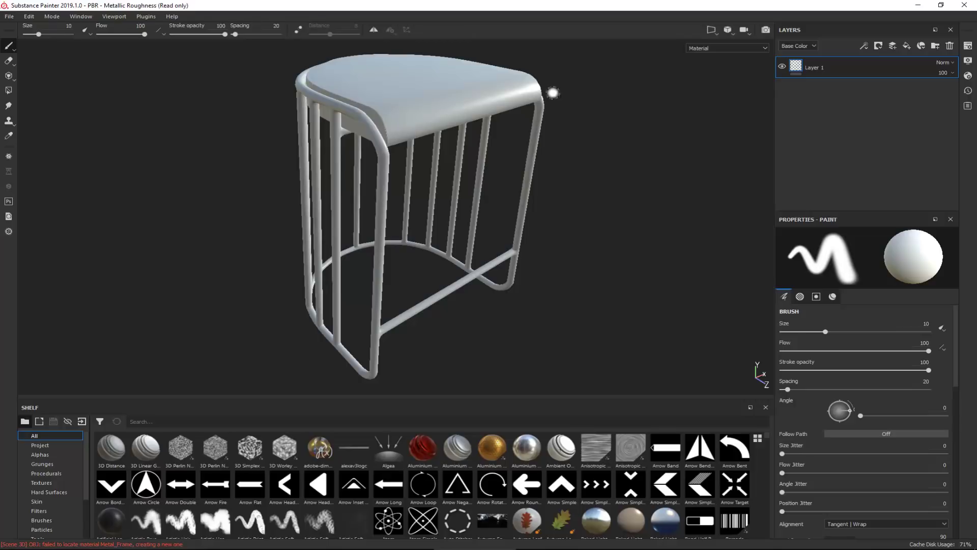
Float the Texture Set Settings over the viewport and open the mesh map baking options
left_click(968, 45)
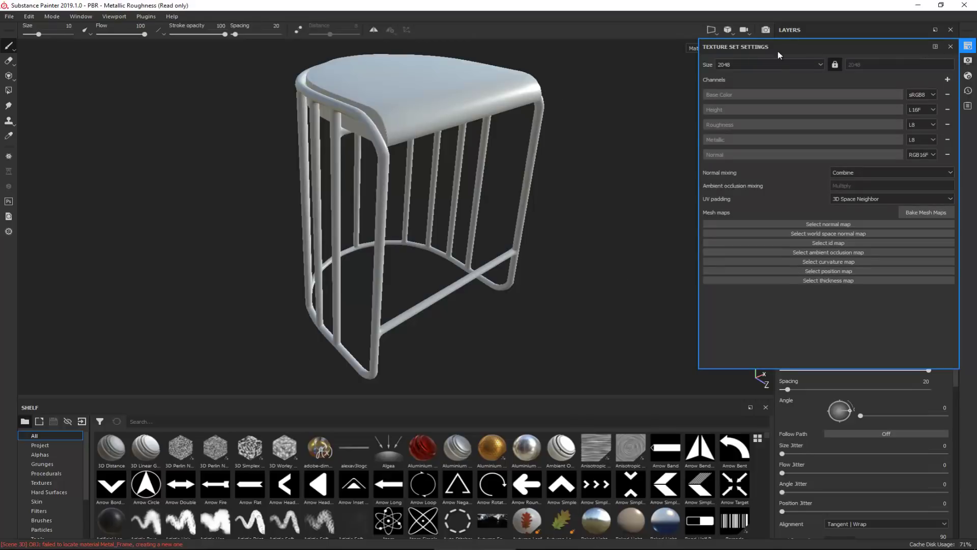
left_click_drag(754, 45, 552, 79)
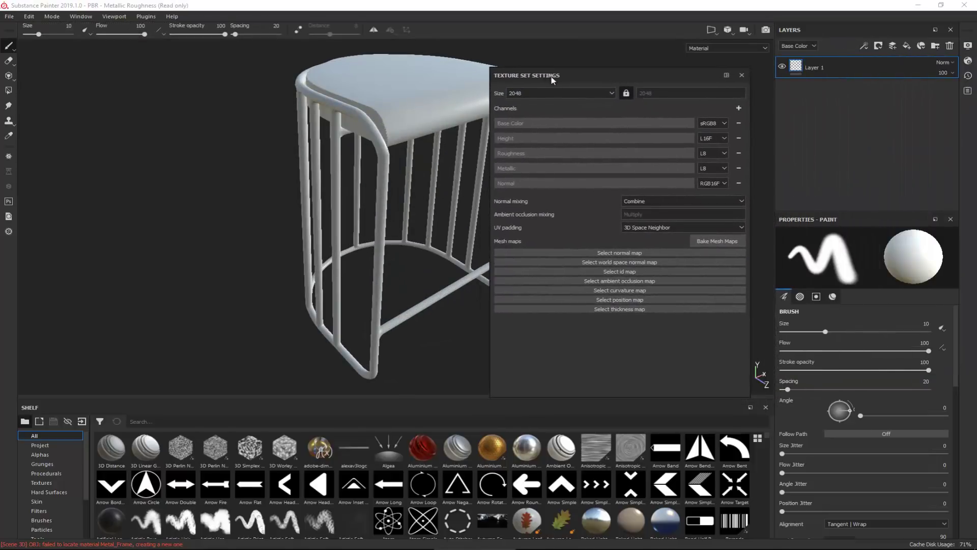
left_click(722, 243)
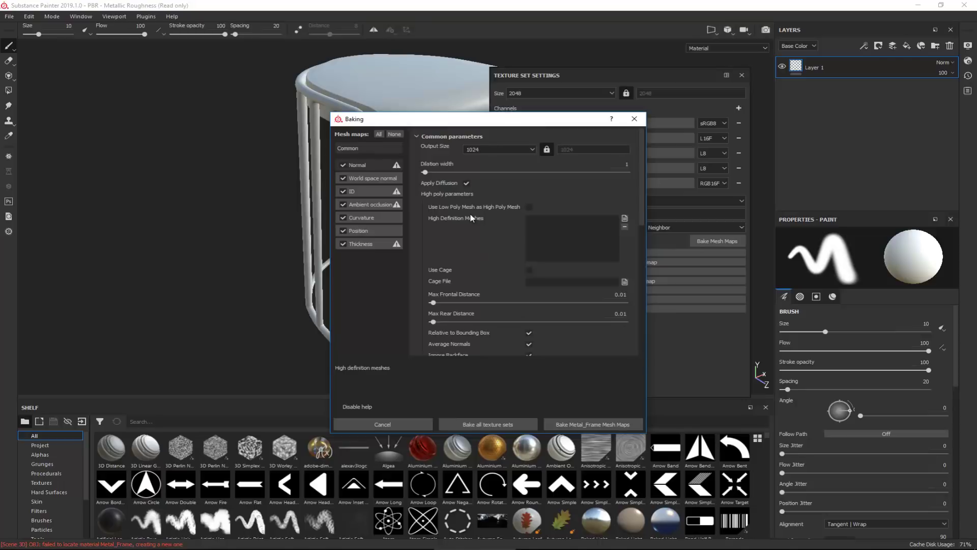
Set the baking output size to 4096 and add Chaor_HP from Tutorial Exports as the high definition mesh
left_click(487, 148)
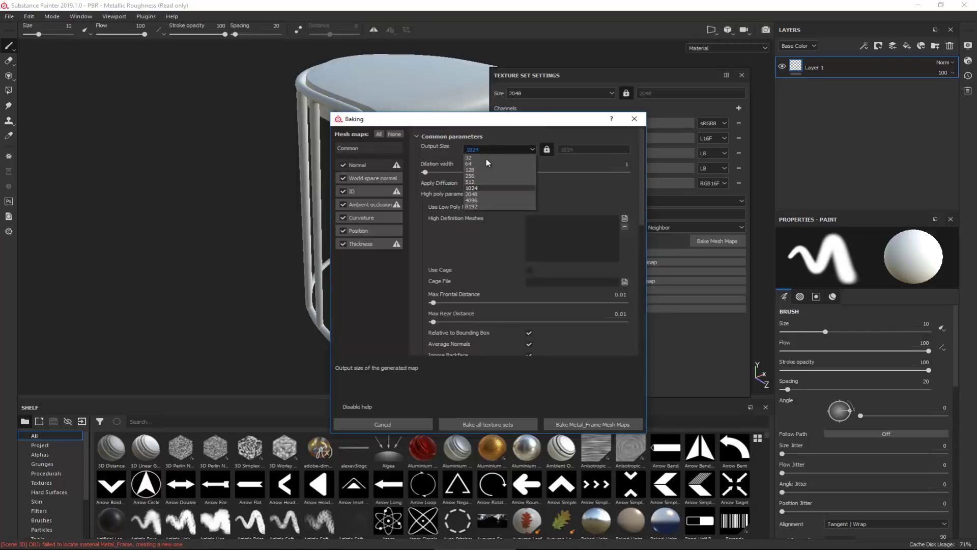
left_click(473, 202)
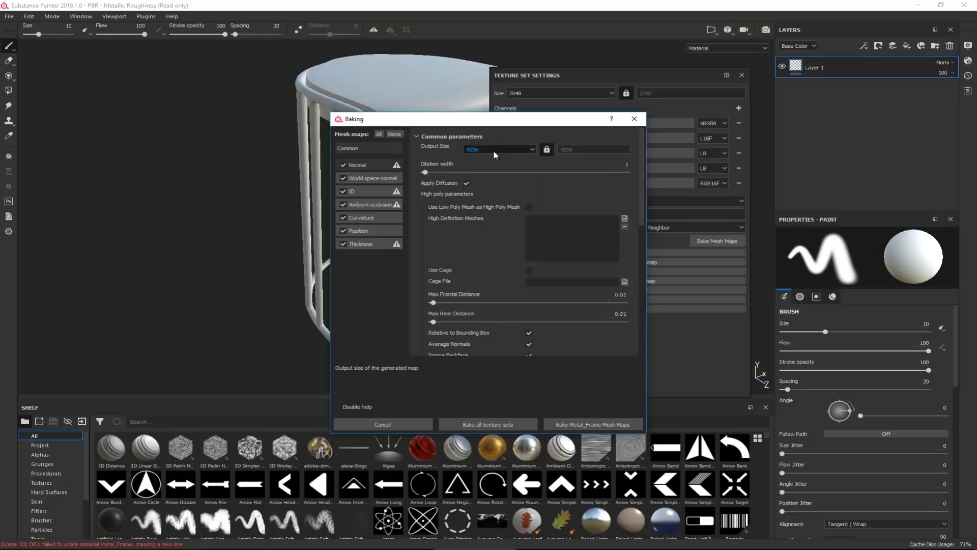
left_click(624, 219)
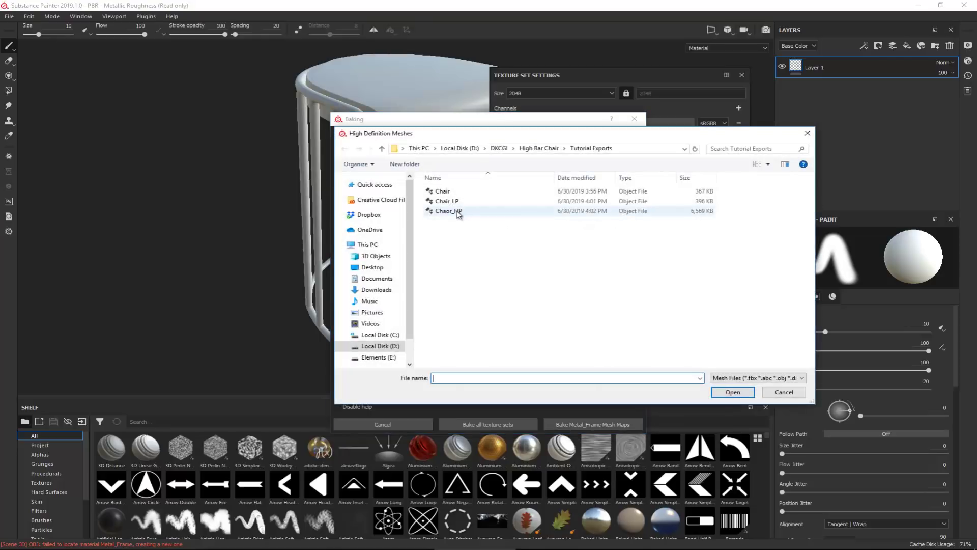
double_click(448, 211)
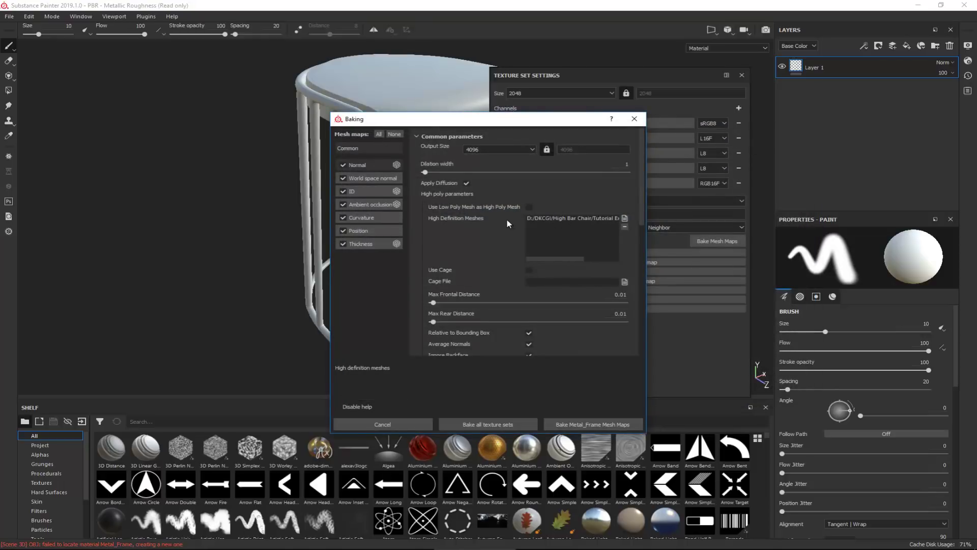
Set the baking high poly mesh suffix to _HP and the low poly mesh suffix to _LP
scroll(509, 223, "down", 2)
scroll(509, 225, "down", 2)
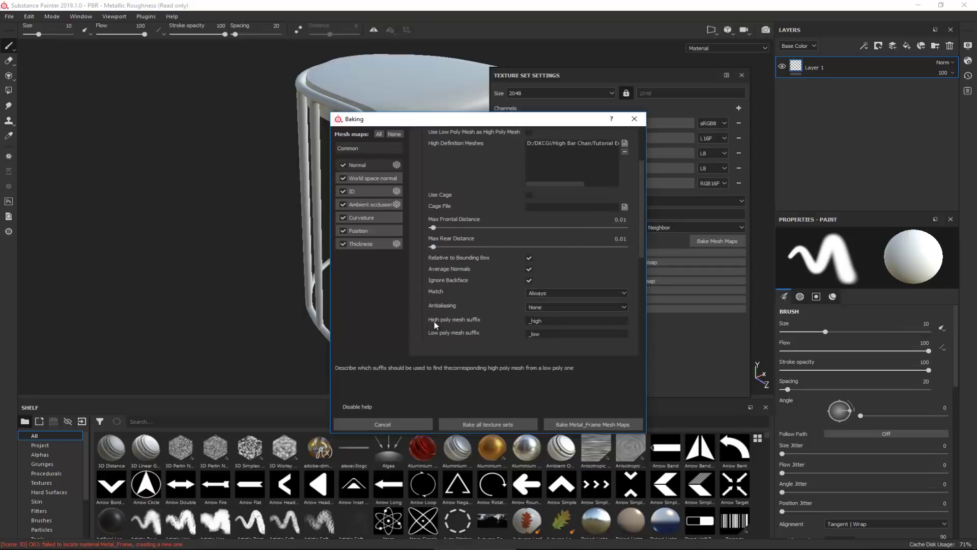
left_click(543, 322)
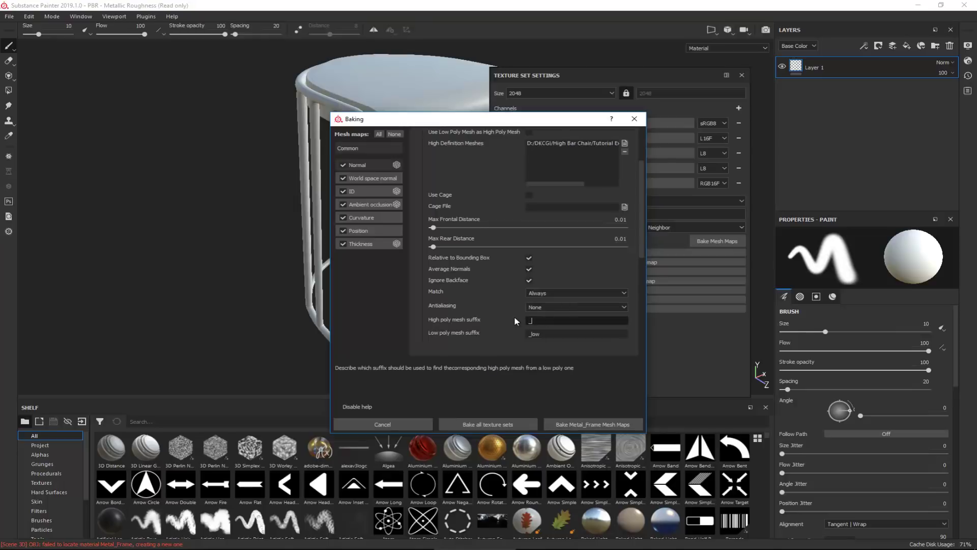
type("_HP")
key("Tab")
type("_")
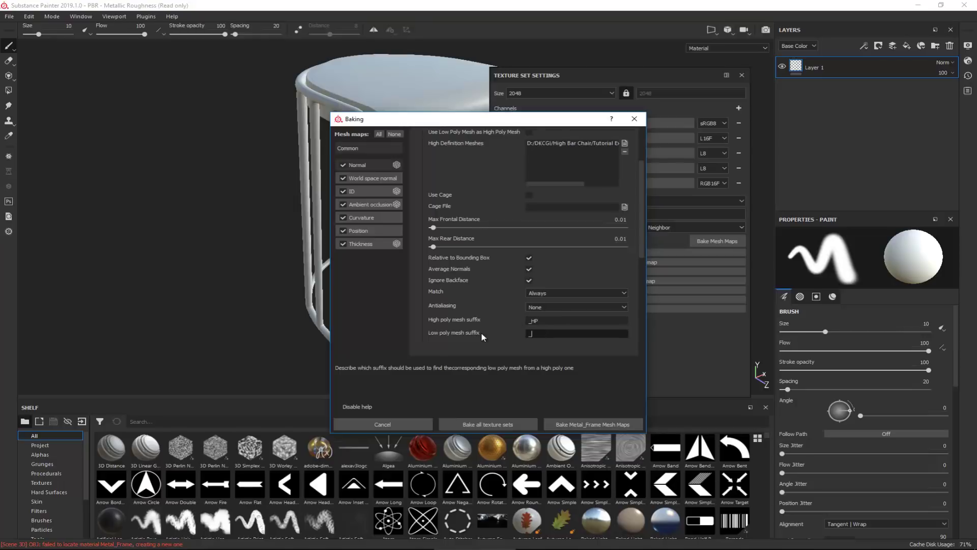
type("LP")
Set the baking match method to By Mesh Name and bake the mesh maps for all texture sets
left_click(539, 294)
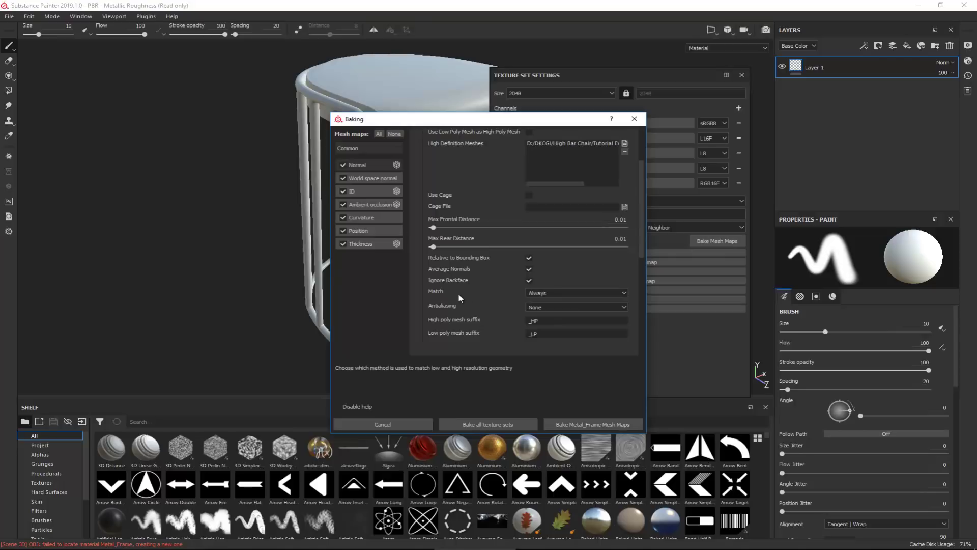
left_click(536, 292)
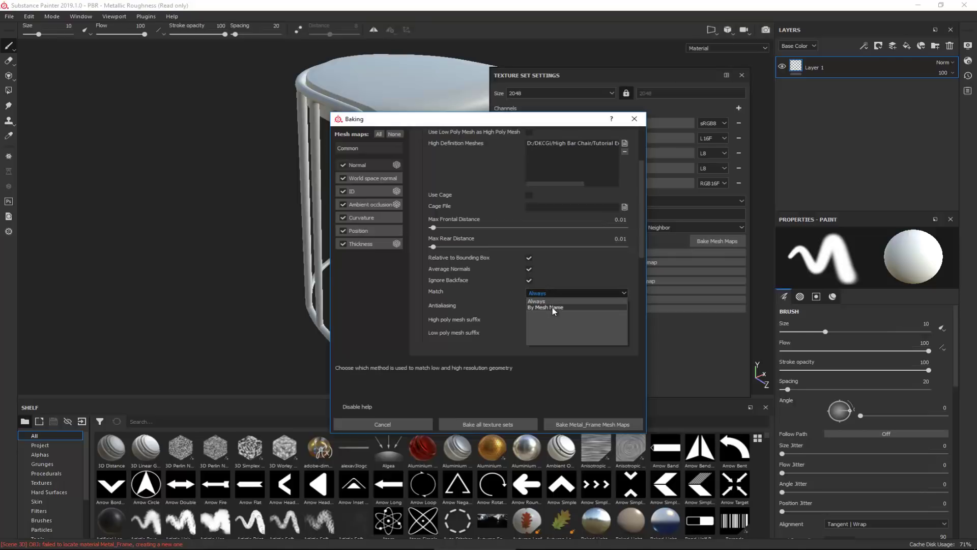
left_click(553, 308)
scroll(479, 298, "down", 2)
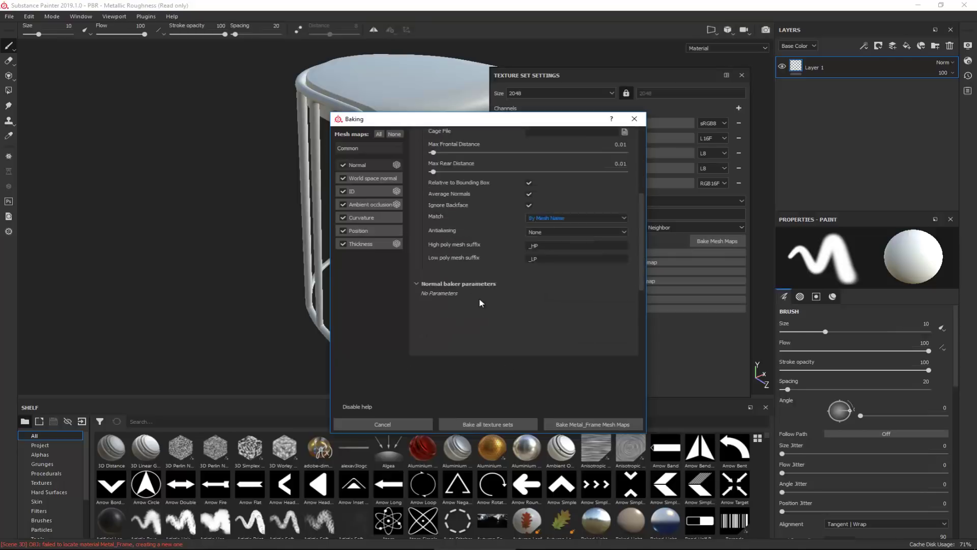
scroll(478, 297, "up", 2)
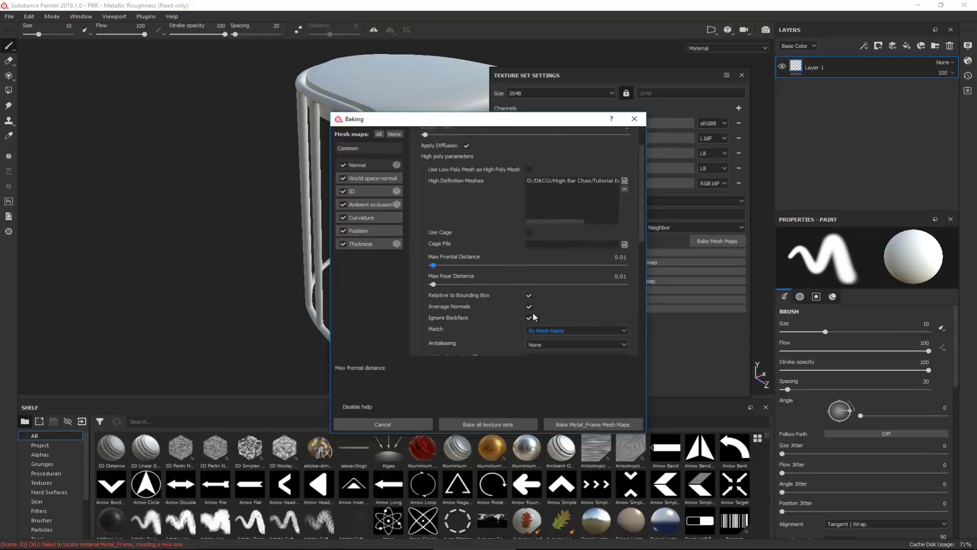
left_click(497, 428)
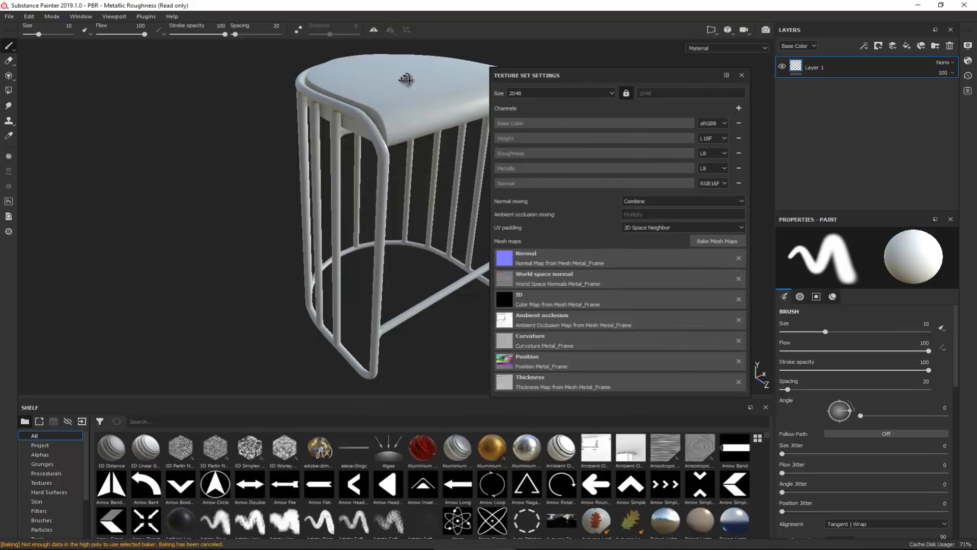
Examine the baked stool up close around the seat edge and the curved frame tube
left_click_drag(406, 80, 440, 97, "alt")
right_click_drag(411, 97, 399, 134, "alt")
middle_click_drag(377, 135, 310, 206, "alt")
left_click_drag(310, 206, 321, 146, "alt")
scroll(365, 329, "up", 3)
left_click_drag(366, 329, 357, 277, "alt")
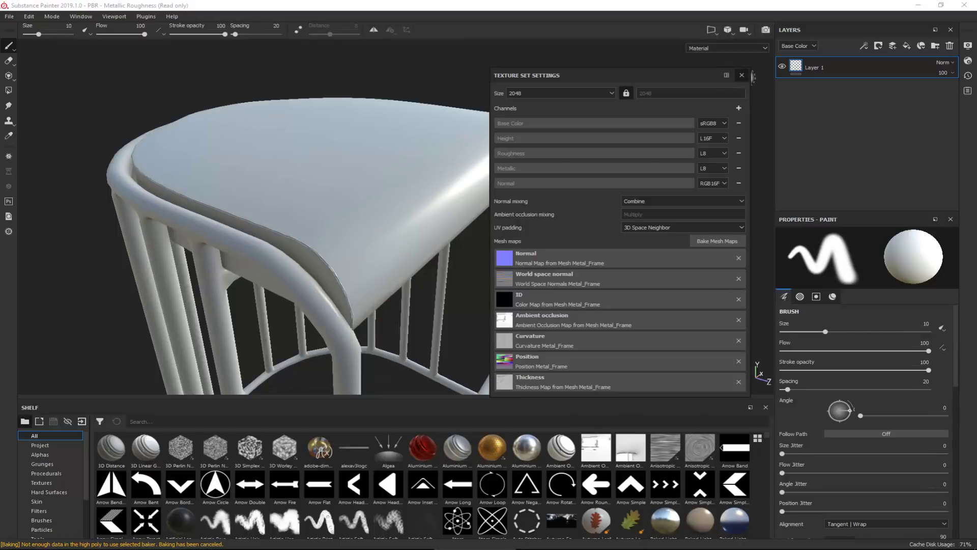
Put the Texture Set Settings away and inspect the metal frame's bends, crossbars and upper rail for baked shading artifacts
left_click(742, 75)
mouse_move(362, 231)
left_mouse_down("alt")
mouse_move(405, 163)
mouse_move(242, 115)
mouse_move(242, 96)
mouse_move(344, 118)
mouse_move(506, 197)
mouse_move(371, 148)
mouse_move(244, 233)
mouse_move(242, 174)
mouse_move(285, 152)
left_mouse_up("alt")
right_click_drag(448, 102, 496, 233, "alt")
mouse_move(495, 233)
left_mouse_down("alt")
mouse_move(309, 229)
mouse_move(301, 209)
mouse_move(253, 218)
mouse_move(376, 152)
left_mouse_up("alt")
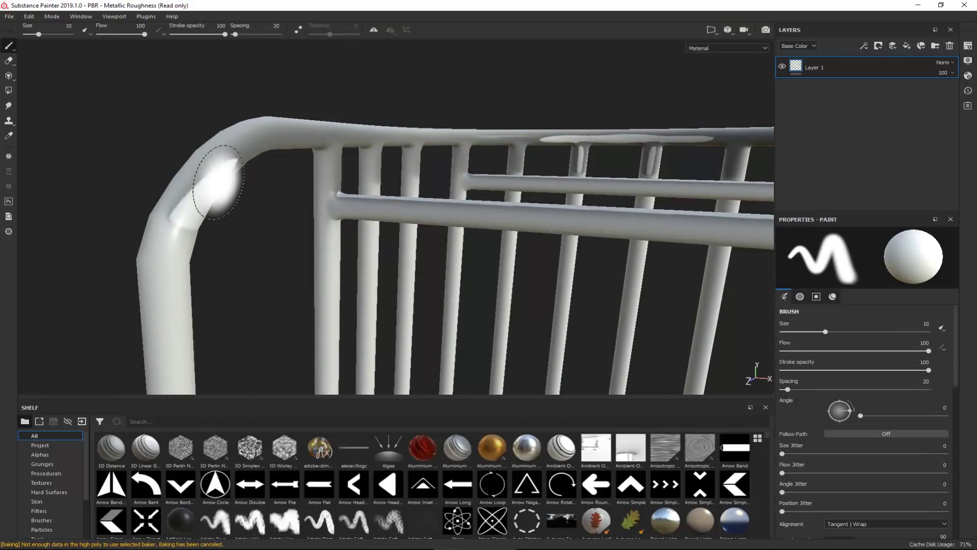
mouse_move(299, 138)
left_mouse_down("alt")
mouse_move(299, 188)
mouse_move(177, 253)
left_mouse_up("alt")
left_click_drag(513, 203, 135, 130, "alt")
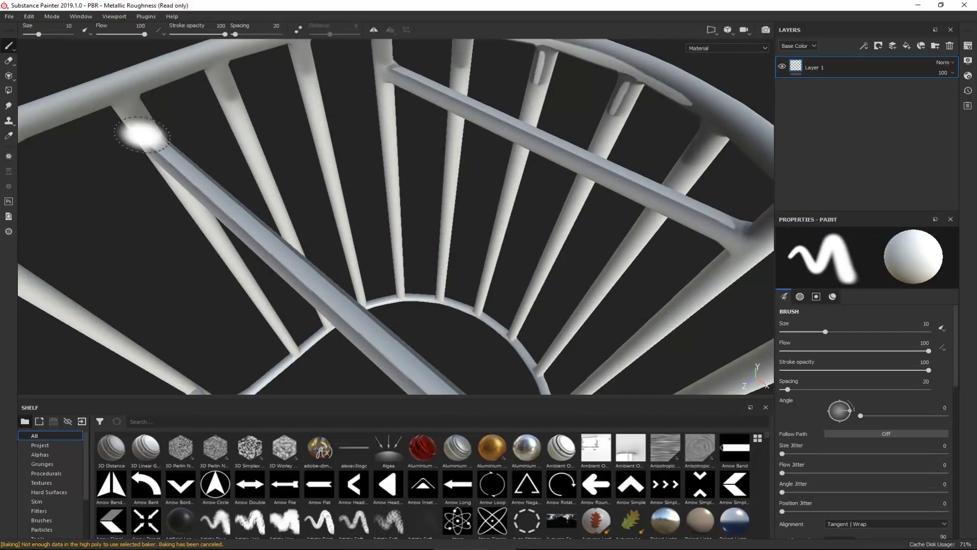
mouse_move(566, 133)
left_mouse_down("alt")
mouse_move(593, 96)
mouse_move(419, 78)
mouse_move(484, 130)
mouse_move(554, 120)
mouse_move(331, 92)
left_mouse_up("alt")
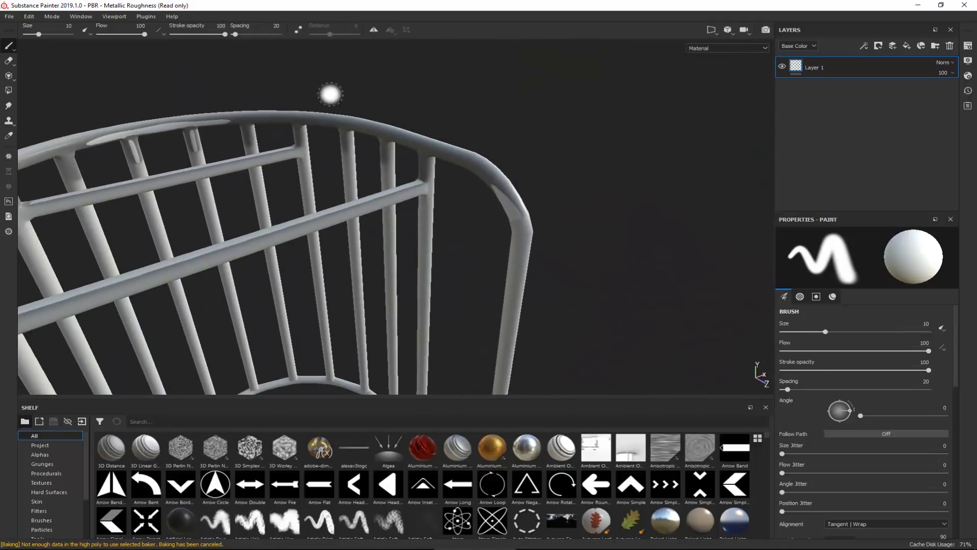
mouse_move(483, 173)
left_mouse_down("alt")
mouse_move(366, 128)
mouse_move(227, 117)
mouse_move(118, 130)
mouse_move(262, 180)
mouse_move(499, 181)
left_mouse_up("alt")
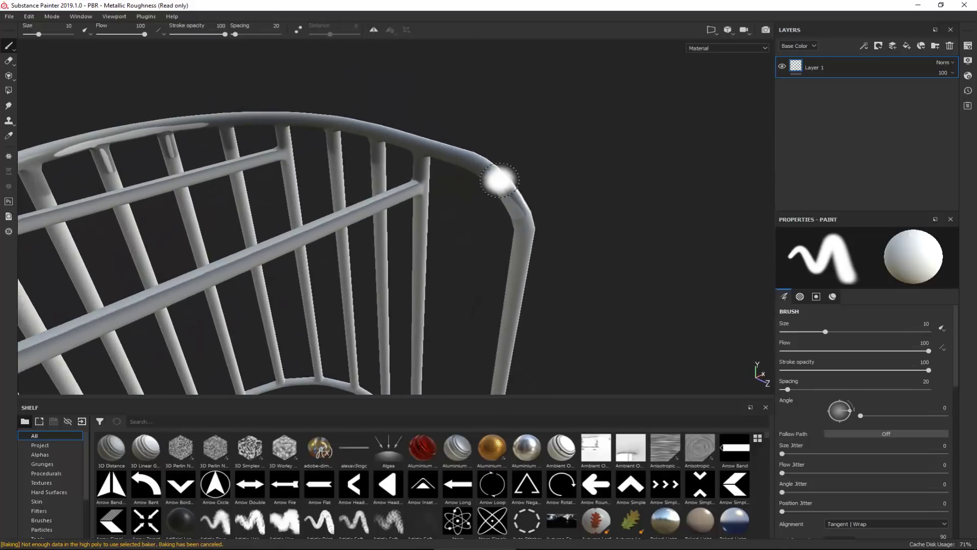
middle_click_drag(194, 135, 273, 95, "alt")
right_click_drag(273, 94, 289, 142, "alt")
left_click_drag(289, 142, 275, 114, "alt")
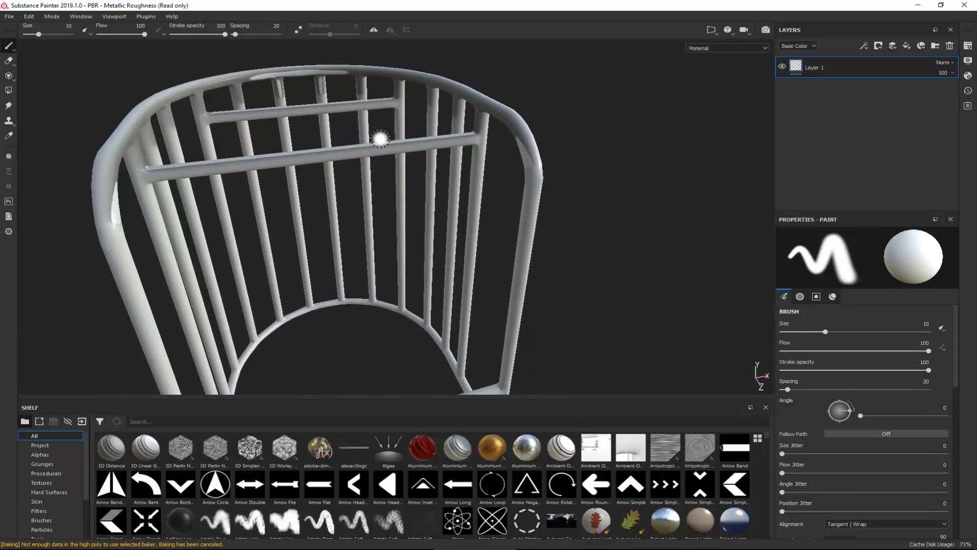
Set the Metal_Frame ambient occlusion Self Occlusion to Only Same Mesh Name and bake all texture sets again
left_click(967, 46)
left_click(919, 211)
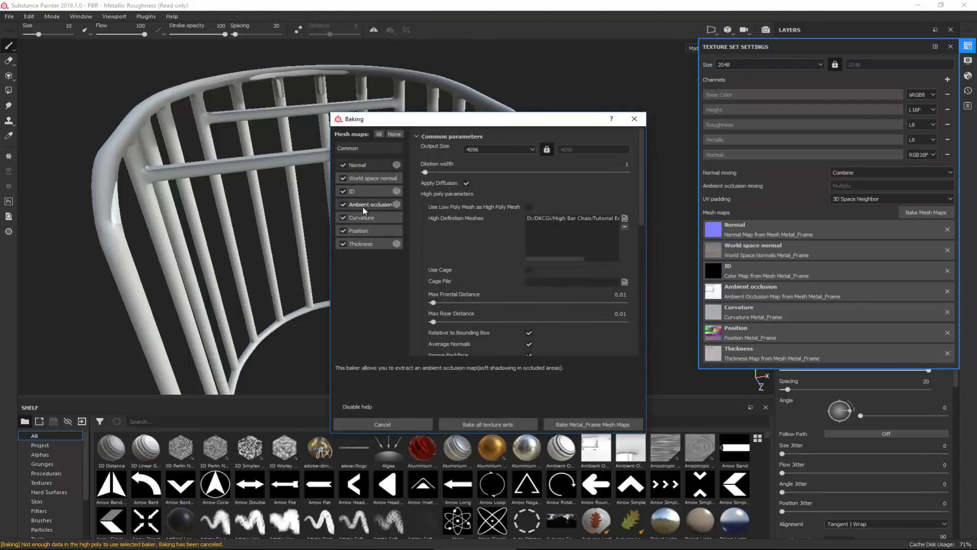
left_click(363, 206)
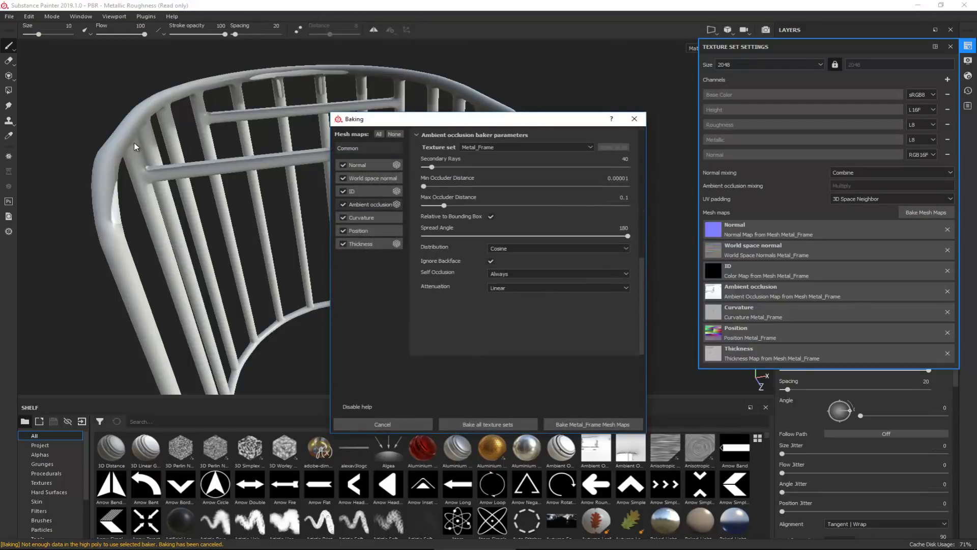
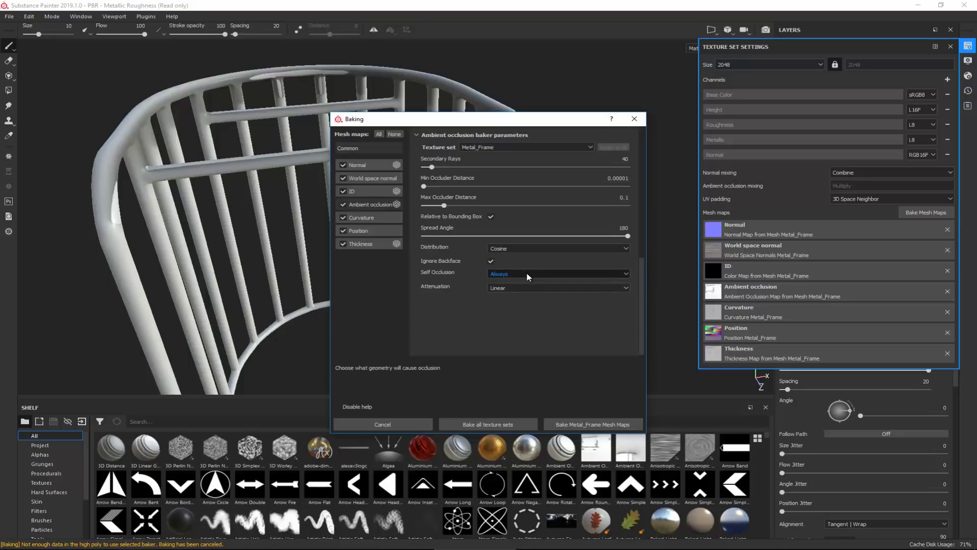
left_click(527, 273)
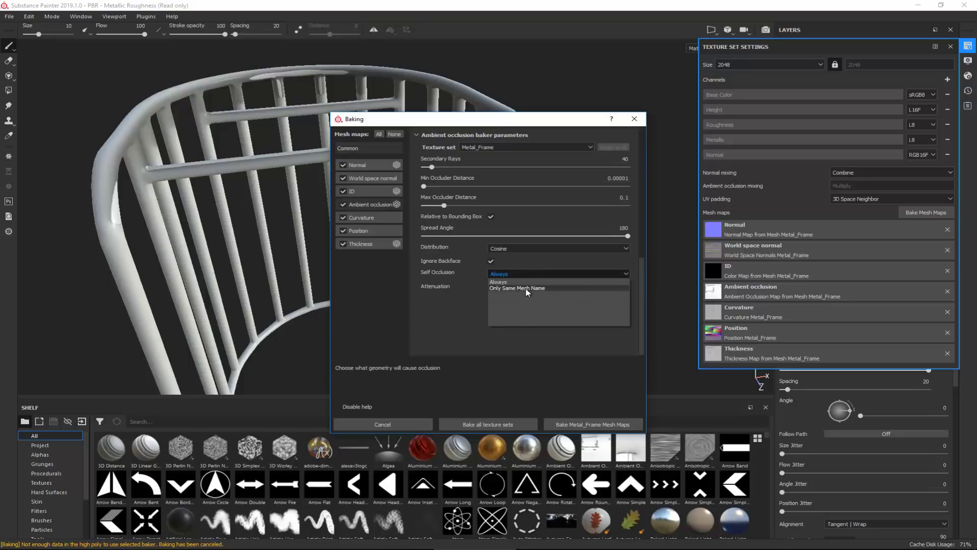
left_click(526, 289)
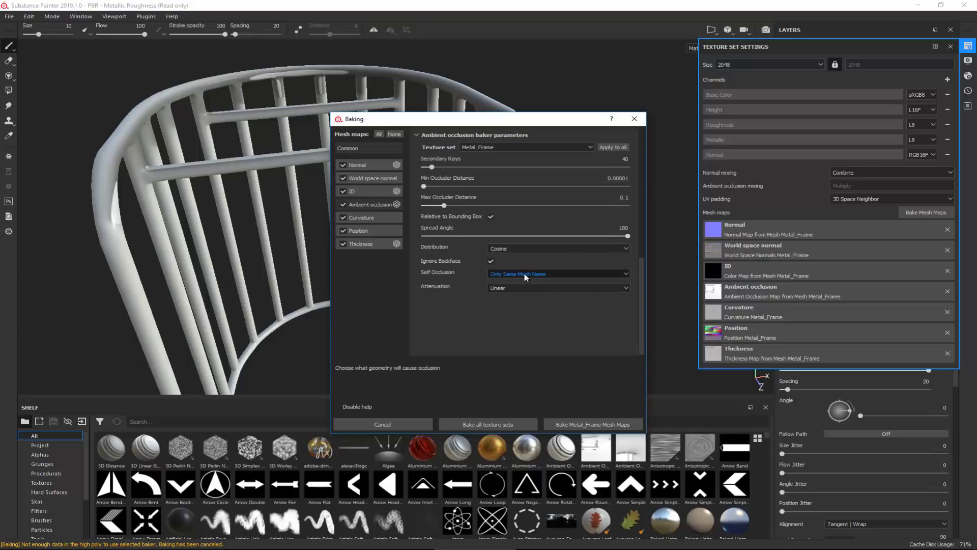
left_click(506, 428)
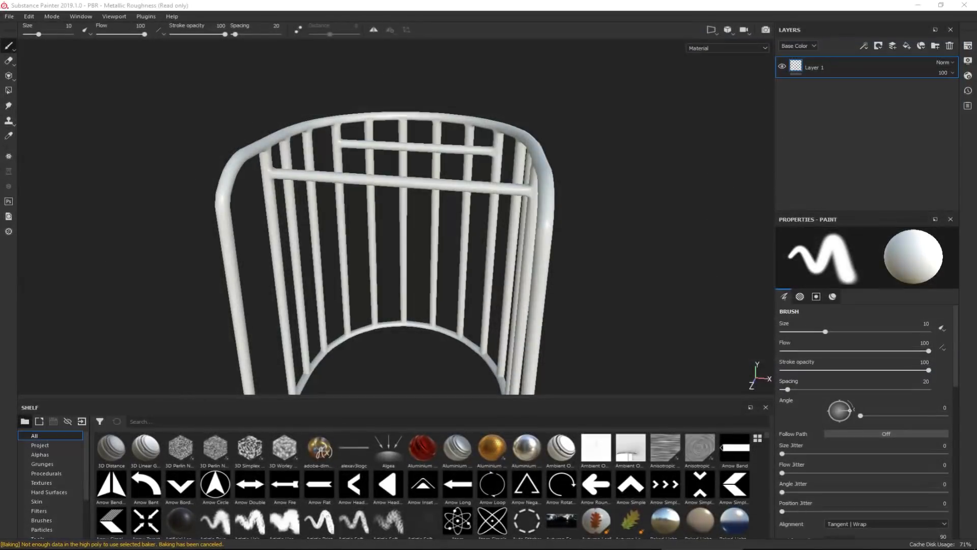
Inspect the rebaked frame's joints and crossbars up close, ending on the seat and frame together
mouse_move(218, 164)
left_mouse_down("alt")
mouse_move(294, 203)
mouse_move(318, 189)
mouse_move(301, 171)
mouse_move(171, 171)
mouse_move(262, 156)
left_mouse_up("alt")
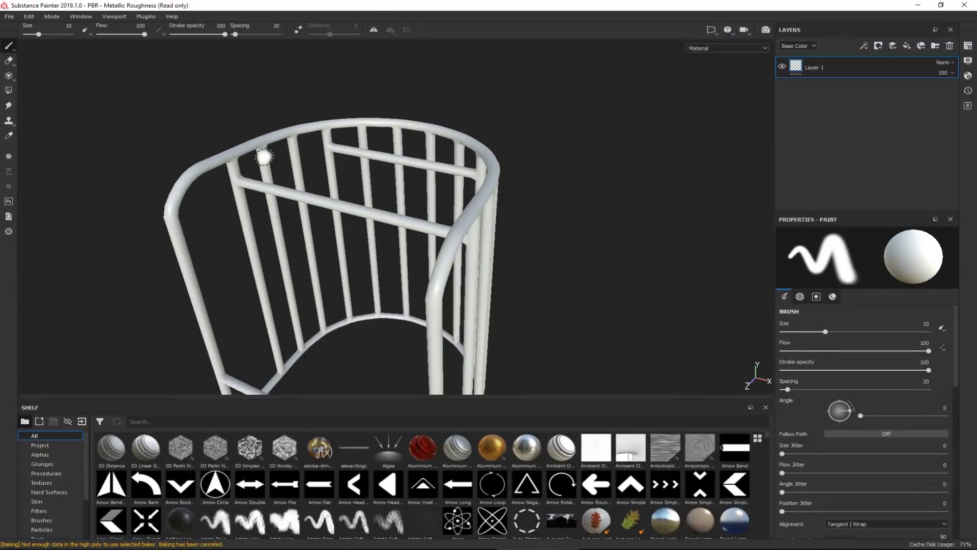
right_click_drag(381, 173, 374, 285, "alt")
left_click_drag(249, 164, 342, 173, "alt")
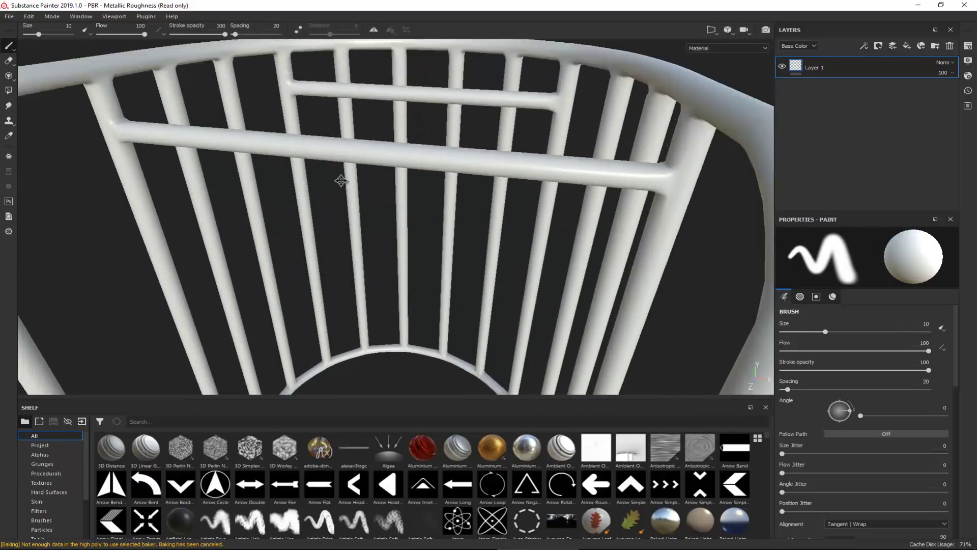
right_click_drag(343, 173, 336, 117, "alt")
key("alt+Tab")
mouse_move(298, 263)
left_mouse_down("alt")
mouse_move(401, 246)
mouse_move(515, 251)
left_mouse_up("alt")
middle_click_drag(155, 265, 351, 206, "alt")
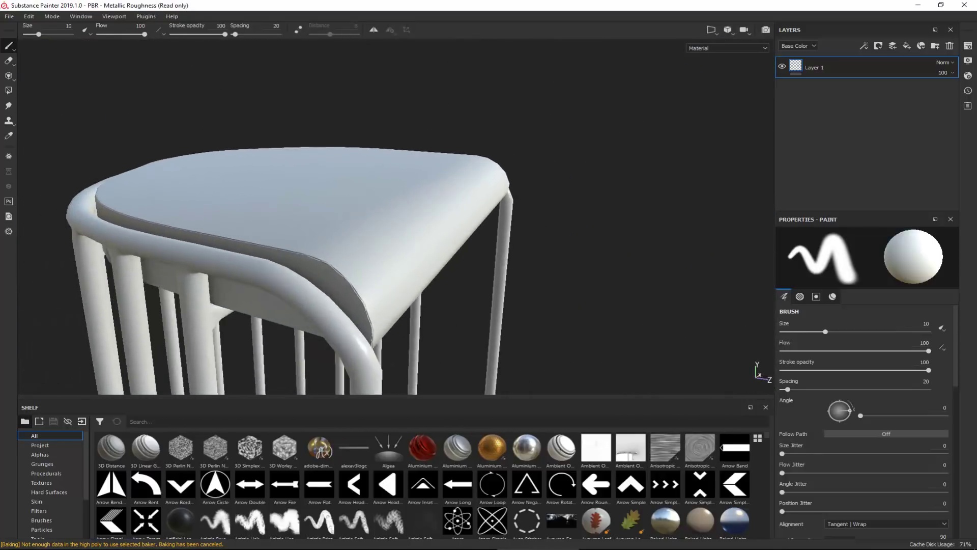
Bring the Texture Set List back over the viewport and hide Metal_Frame to inspect the seat's sides on their own
left_click_drag(0, 106, 97, 70)
mouse_move(167, 224)
left_mouse_down("alt")
mouse_move(250, 219)
mouse_move(312, 163)
mouse_move(360, 193)
mouse_move(528, 175)
left_mouse_up("alt")
left_click(44, 98)
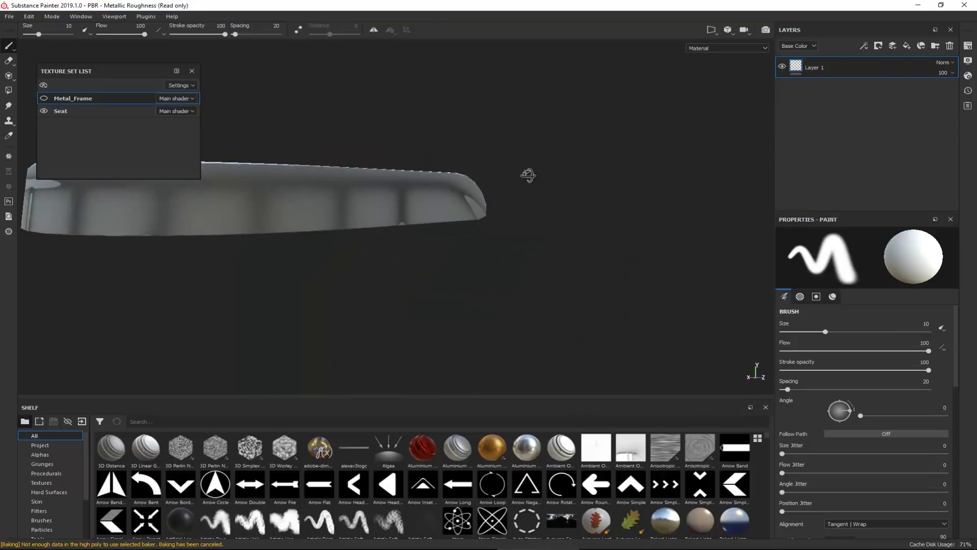
middle_click_drag(264, 197, 426, 239, "alt")
left_click_drag(429, 228, 275, 240, "alt")
middle_click_drag(442, 239, 287, 230, "alt")
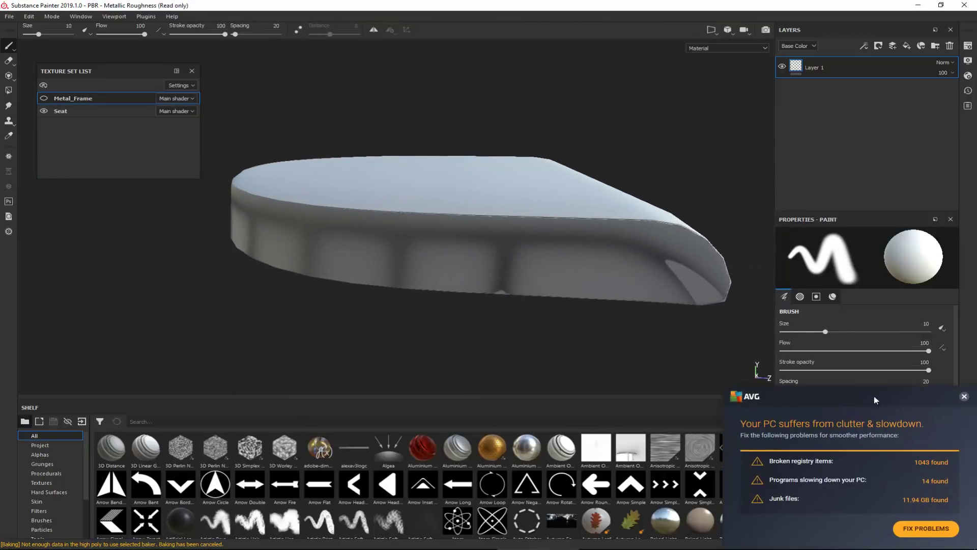
left_click(964, 397)
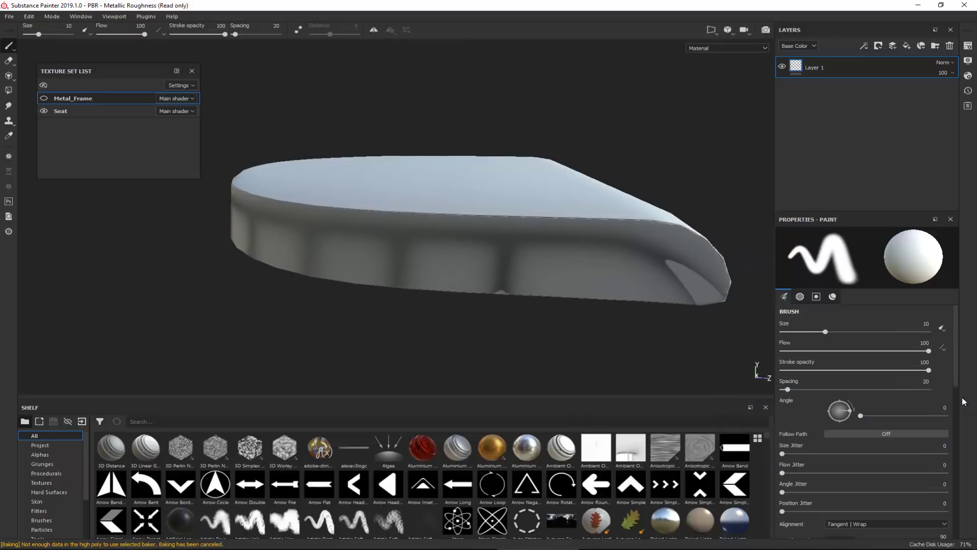
Set the Seat ambient occlusion Self Occlusion to Only Same Mesh Name and bake all texture sets
left_click(84, 111)
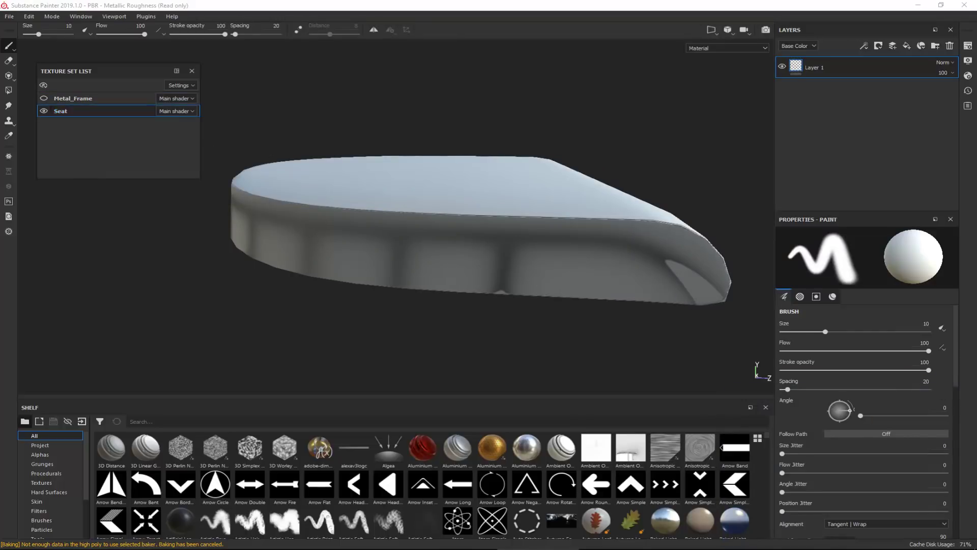
left_click(967, 46)
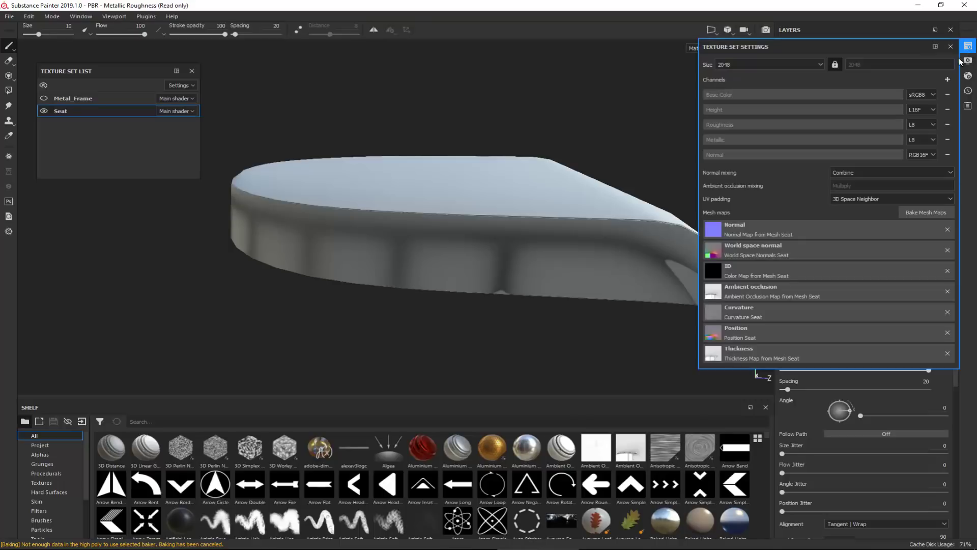
left_click(924, 213)
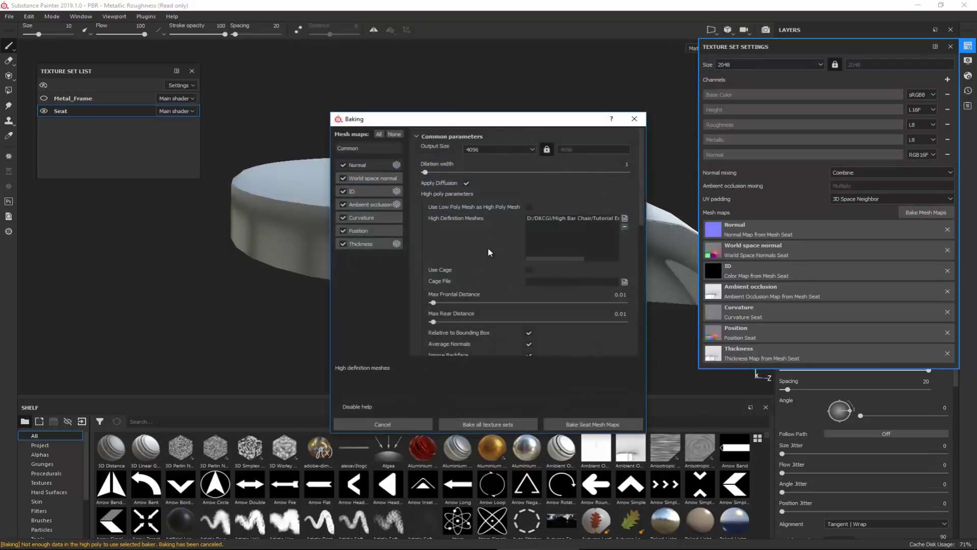
left_click(370, 204)
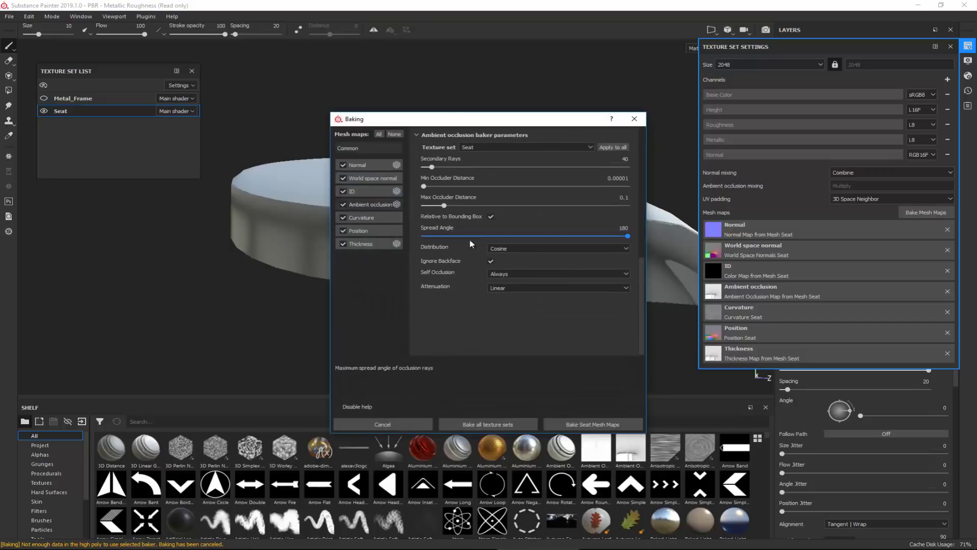
left_click(499, 275)
left_click(504, 288)
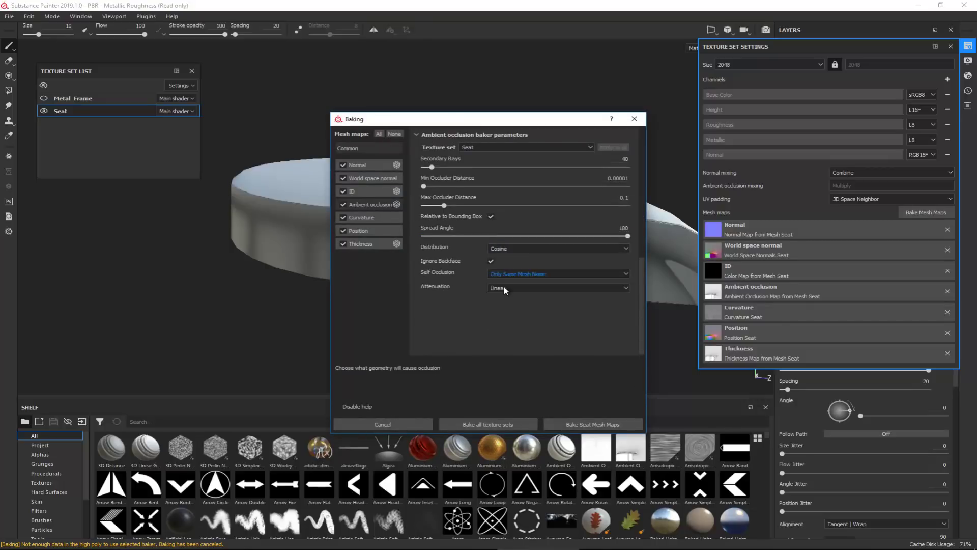
left_click(506, 424)
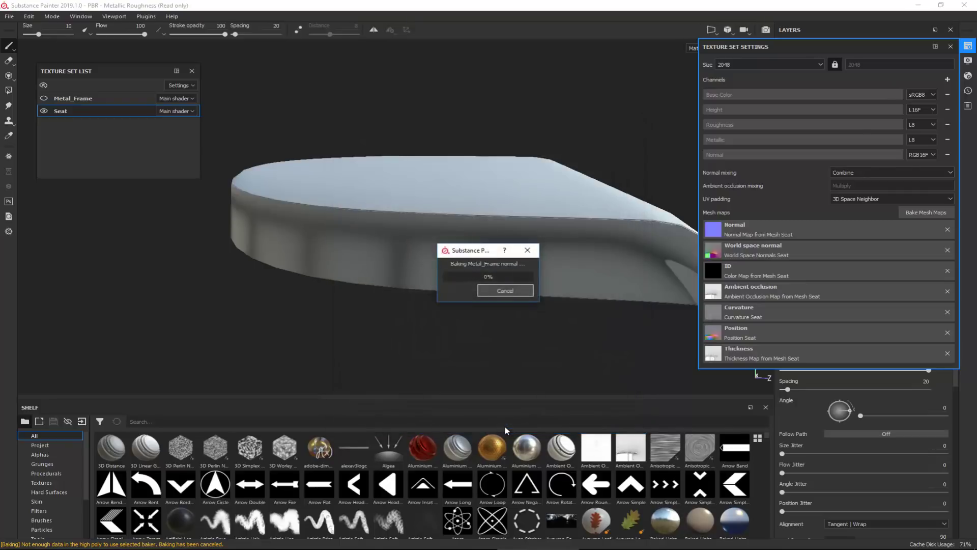
Inspect the rebaked seat's sides and front edge under a different environment lighting rotation
left_click_drag(520, 270, 373, 170, "alt")
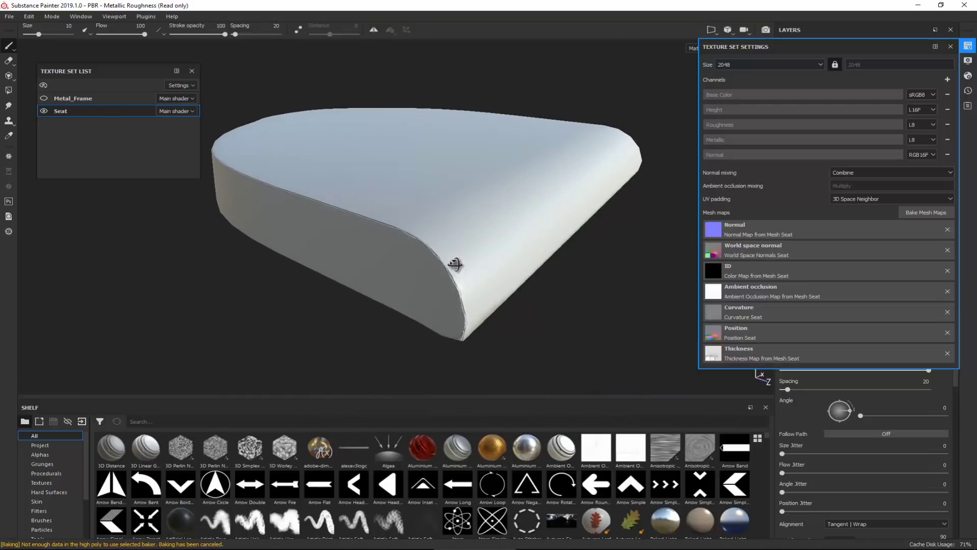
left_click_drag(455, 268, 466, 229, "alt")
right_click_drag(413, 274, 476, 281, "shift")
Show the Metal_Frame texture set, hide Seat, and inspect the bare frame under rotated environment lighting
left_click(44, 99)
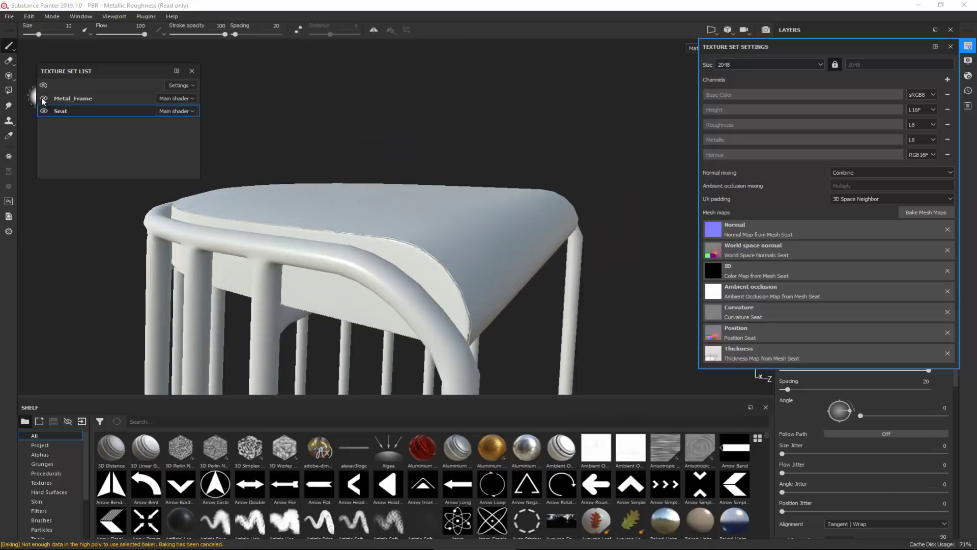
left_click(43, 111)
left_click_drag(387, 187, 220, 214, "alt")
middle_click_drag(226, 216, 364, 250, "alt")
right_click_drag(364, 250, 419, 256, "shift")
mouse_move(419, 256)
left_mouse_down("alt")
mouse_move(386, 227)
mouse_move(376, 230)
mouse_move(417, 263)
mouse_move(360, 236)
mouse_move(448, 262)
mouse_move(433, 255)
left_mouse_up("alt")
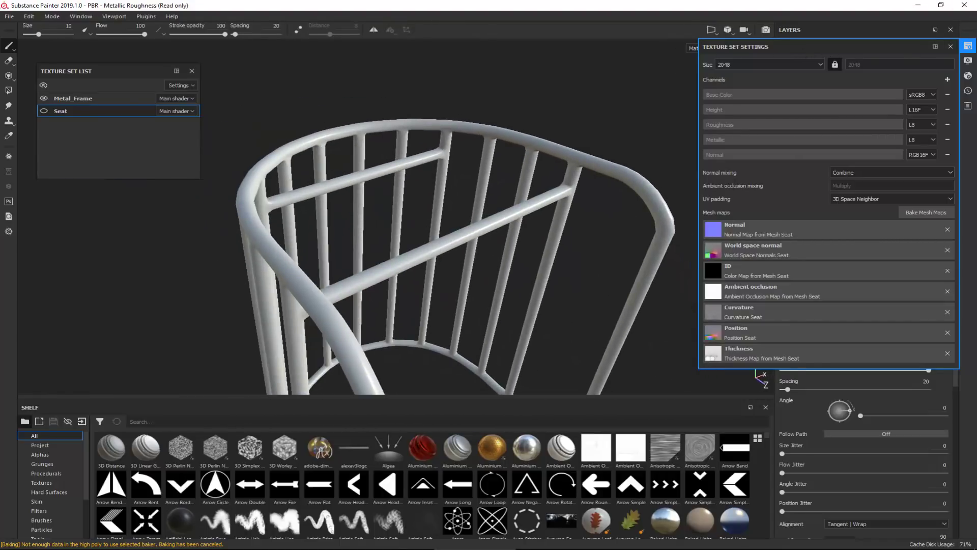
Select the Metal_Frame texture set and move the Texture Set List and Texture Set Settings windows off the main view
left_click(97, 88)
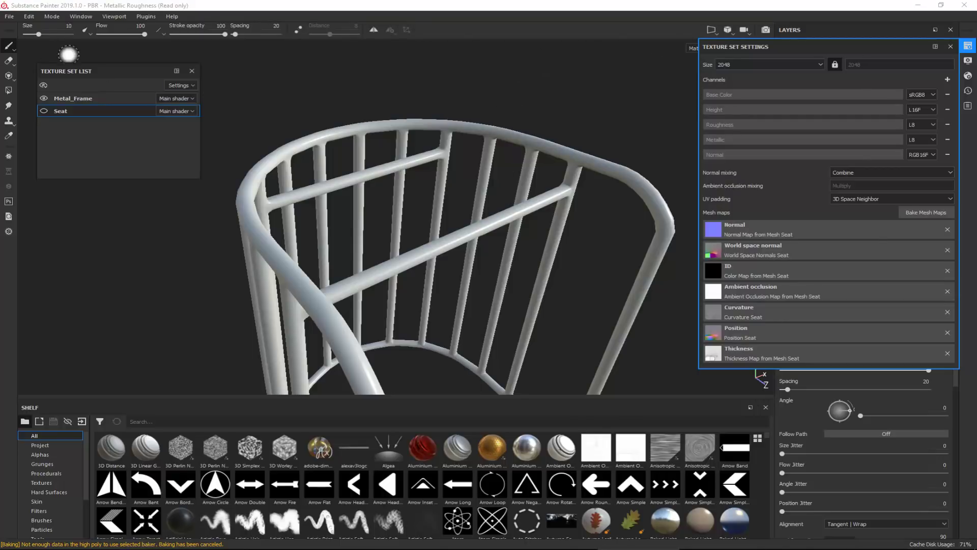
left_click_drag(85, 72, 0, 79)
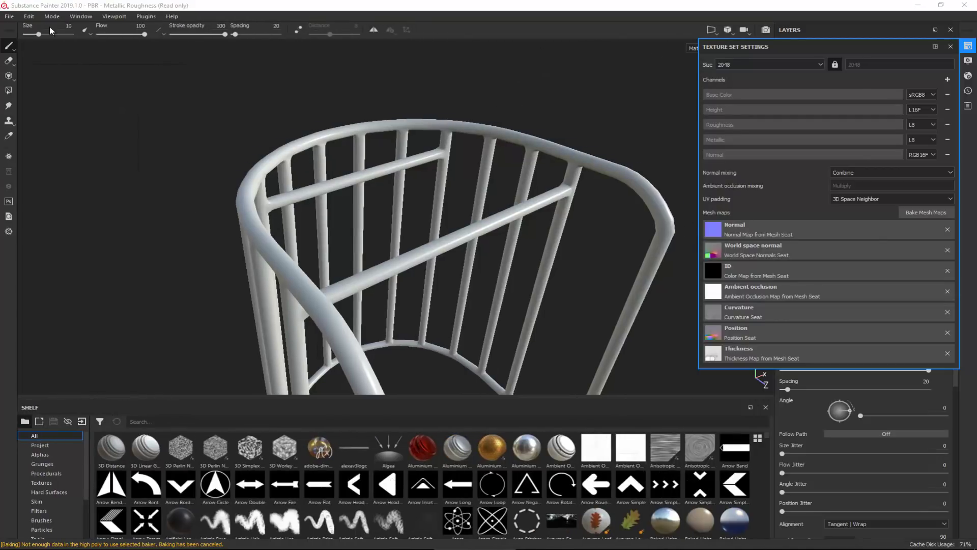
left_click_drag(768, 48, 0, 127)
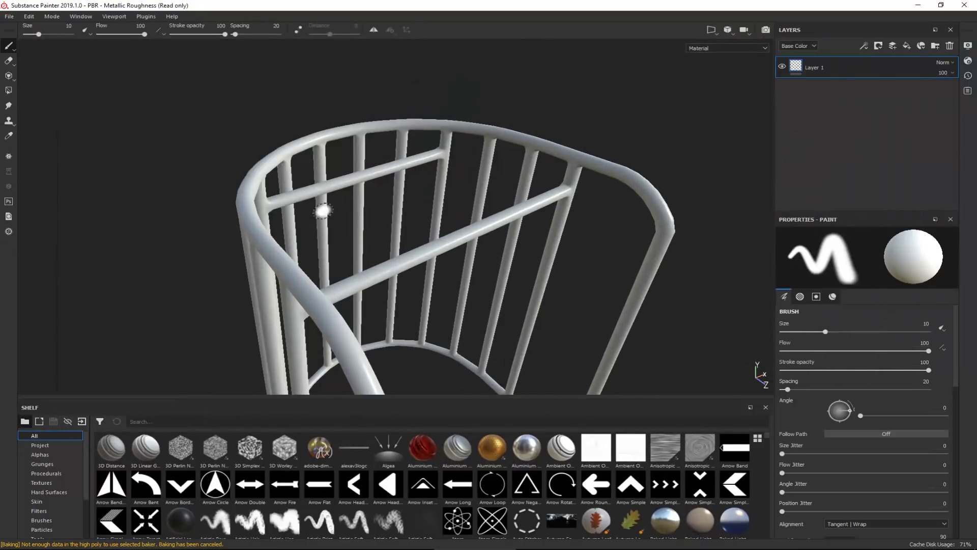
middle_click_drag(327, 227, 278, 175, "alt")
left_click_drag(279, 174, 334, 132, "alt")
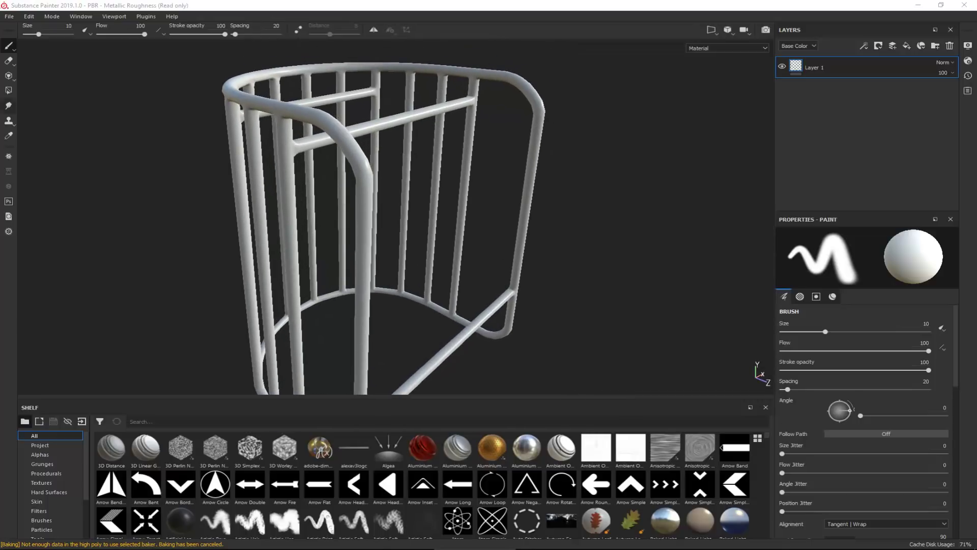
Bring over the reference photo IMG_20190617_161059 and examine the stool's metal tubes, weld joints and colour variation up close
mouse_move(0, 49)
left_mouse_down()
mouse_move(683, 59)
mouse_move(742, 43)
left_mouse_up()
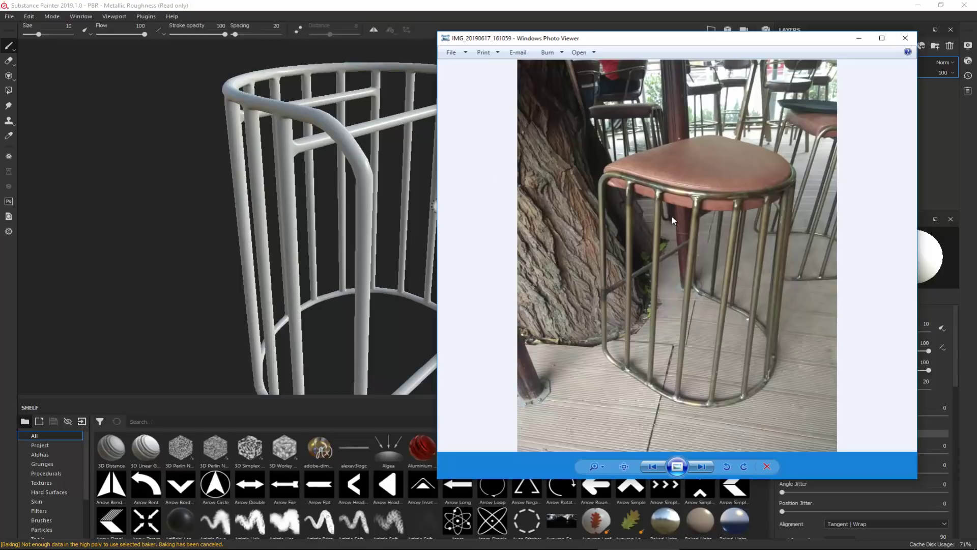
scroll(678, 195, "up", 4)
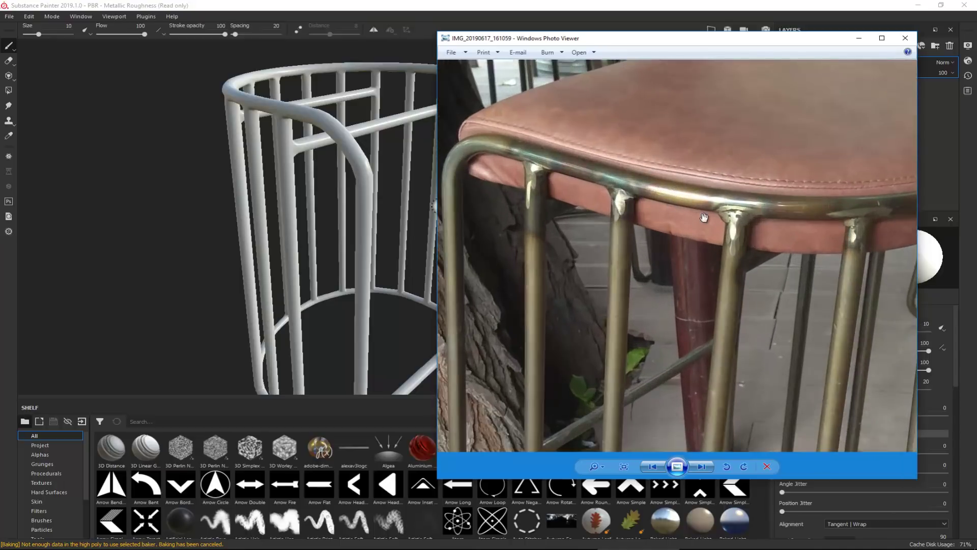
left_click_drag(704, 217, 624, 55)
left_click_drag(634, 426, 600, 306)
left_click_drag(637, 139, 689, 208)
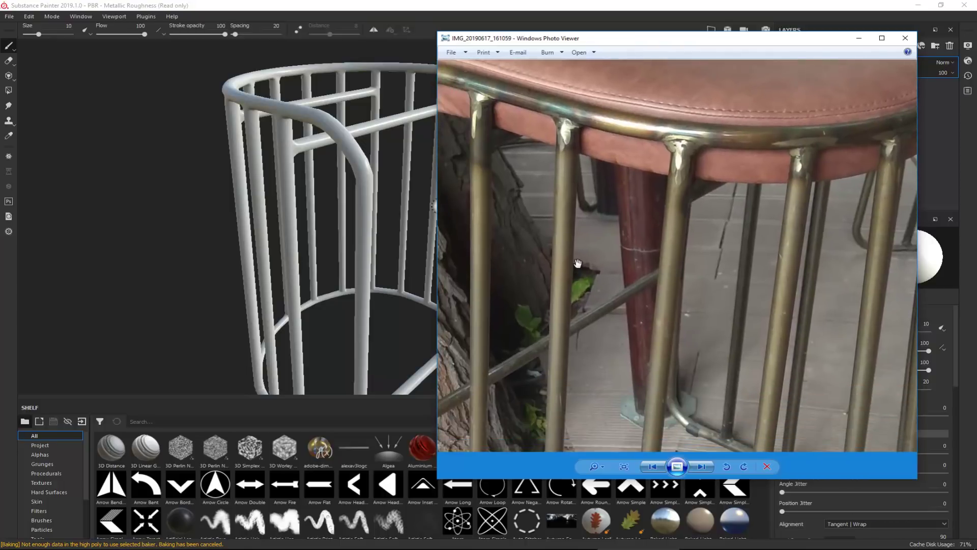
left_click_drag(579, 197, 477, 336)
scroll(566, 217, "up", 4)
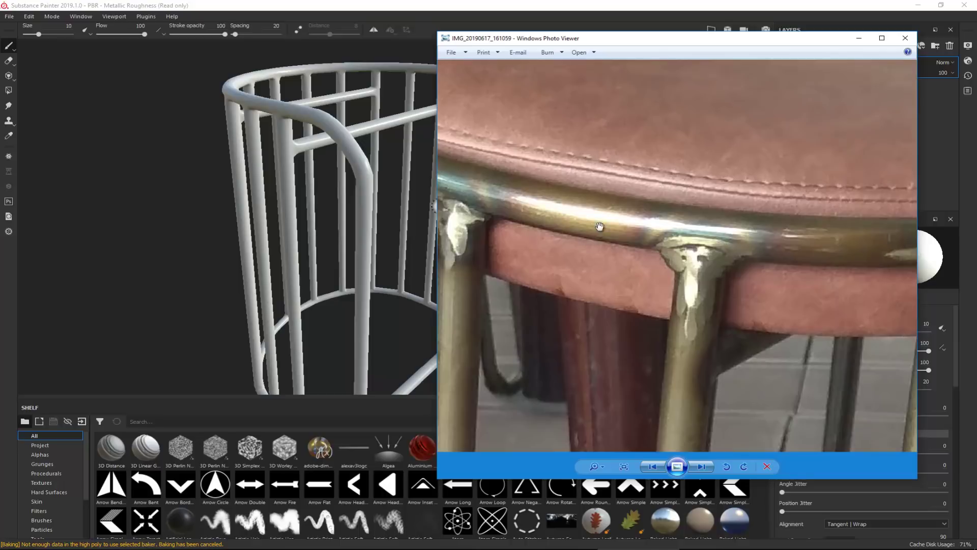
left_click_drag(674, 336, 676, 285)
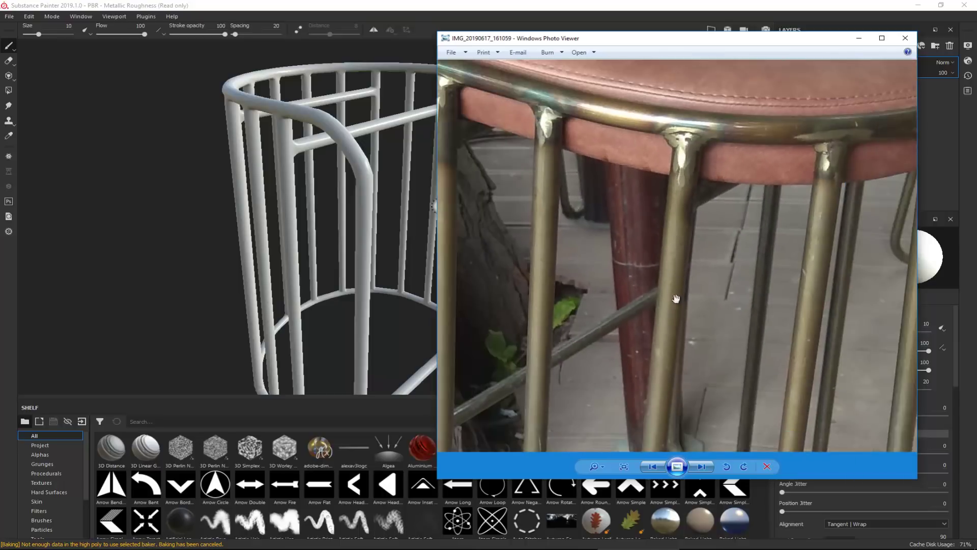
left_click_drag(657, 419, 647, 240)
left_click_drag(650, 148, 653, 274)
scroll(654, 273, "down", 1)
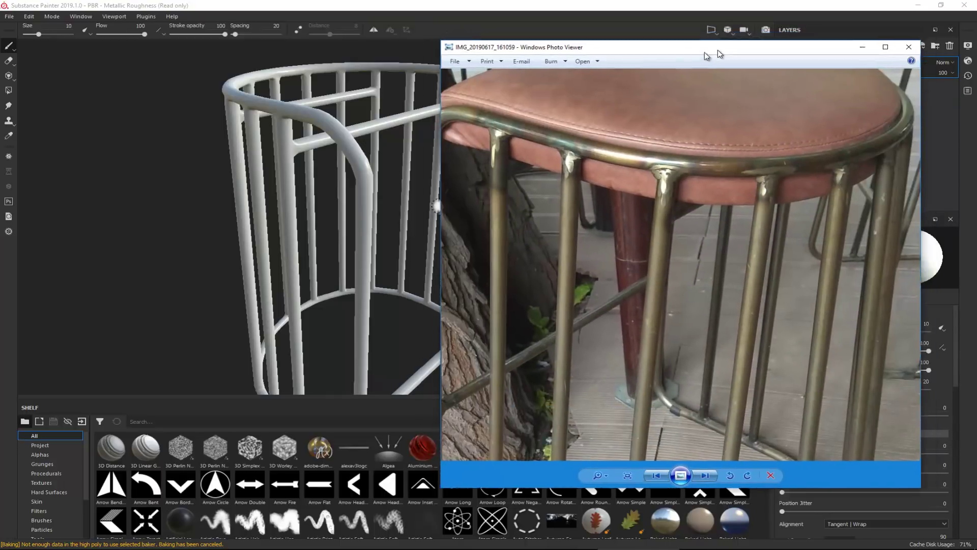
Switch back to Substance Painter, add the Bronze Armor smart material to the frame's layer stack and delete Layer 1
left_click(441, 207)
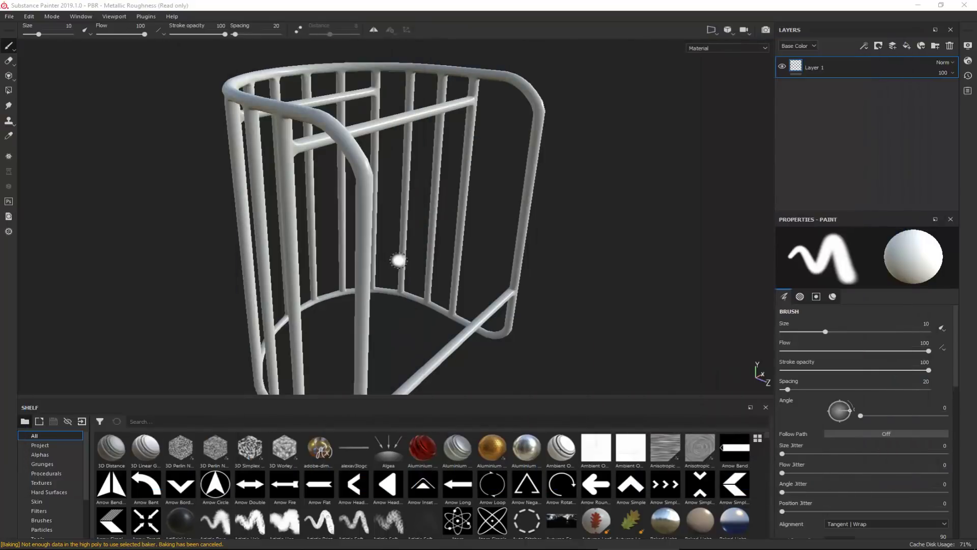
left_click_drag(310, 275, 384, 251, "alt")
middle_click_drag(384, 251, 313, 198, "alt")
scroll(37, 496, "down", 2)
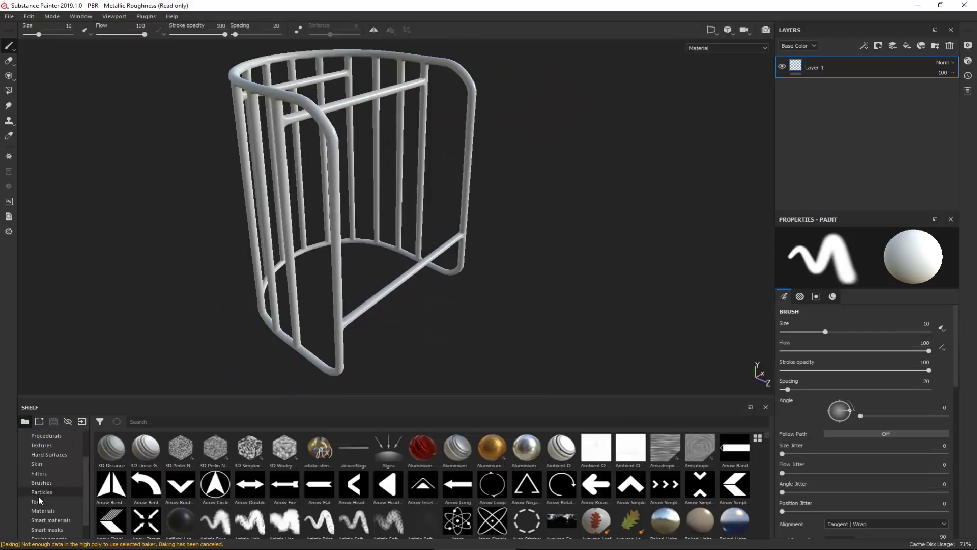
left_click(60, 521)
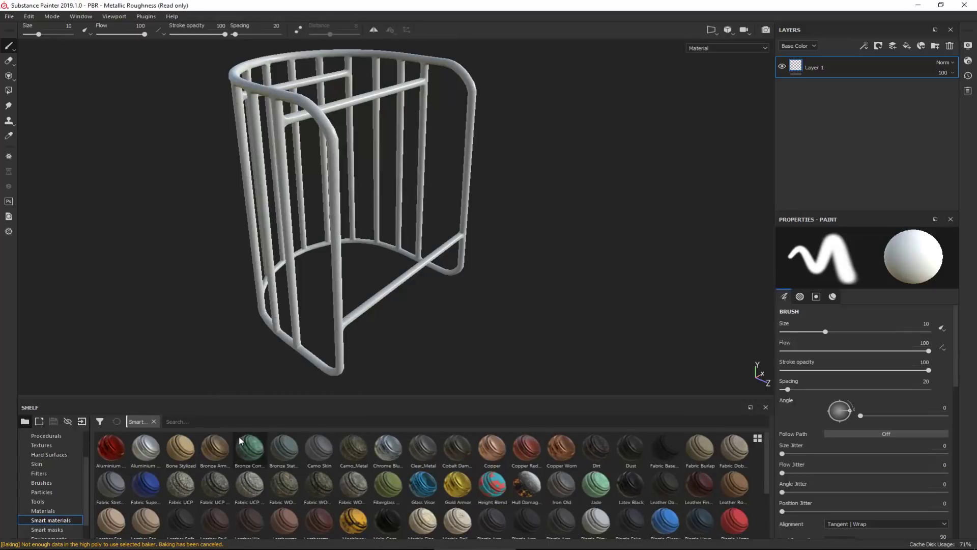
mouse_move(215, 447)
left_mouse_down()
mouse_move(229, 466)
mouse_move(764, 217)
mouse_move(868, 127)
left_mouse_up()
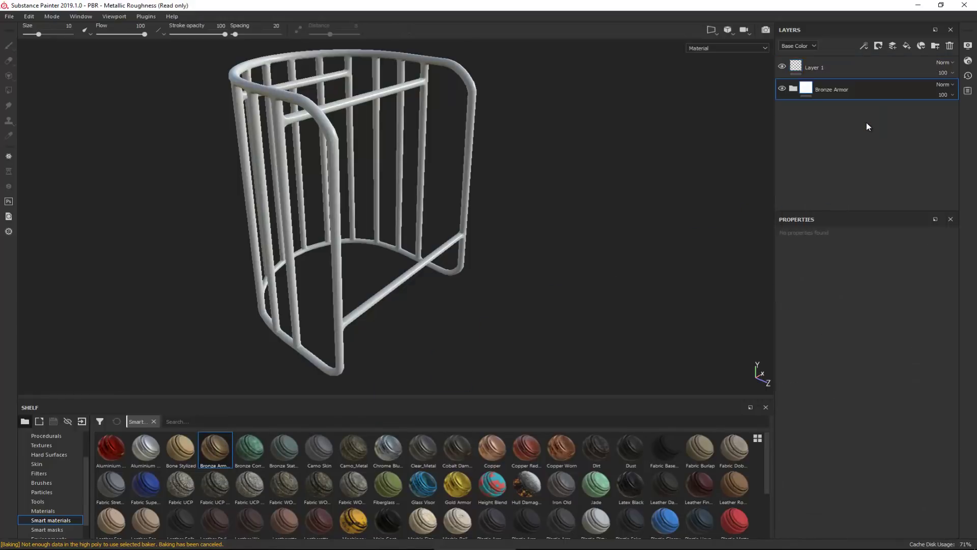
left_click(860, 71)
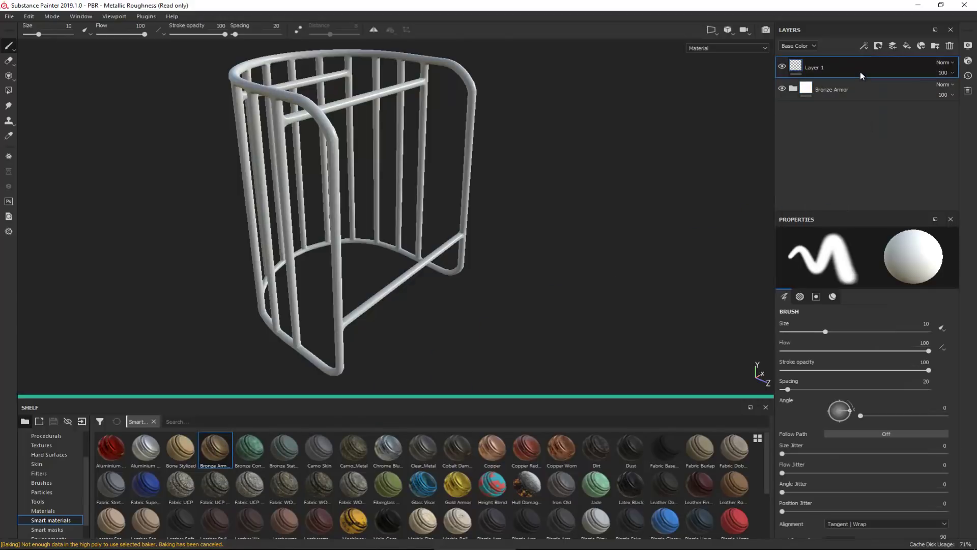
left_click(951, 47)
Inspect the bronze frame under rotated environment lighting and compare its finish with the metal in the reference photo
left_click_drag(273, 138, 248, 231, "alt")
right_click_drag(249, 231, 279, 221, "shift")
left_click_drag(279, 220, 375, 238, "alt")
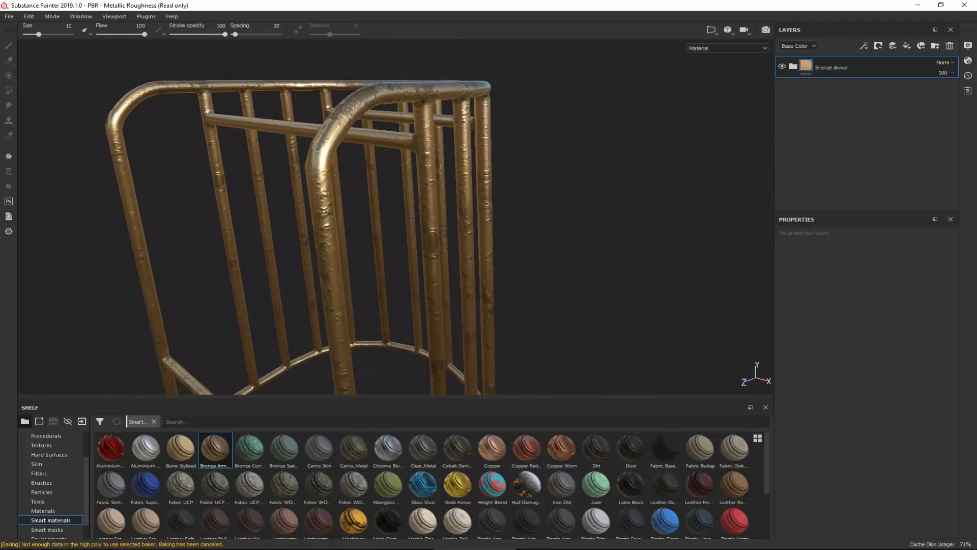
key("alt+Tab")
left_click_drag(442, 45, 704, 39)
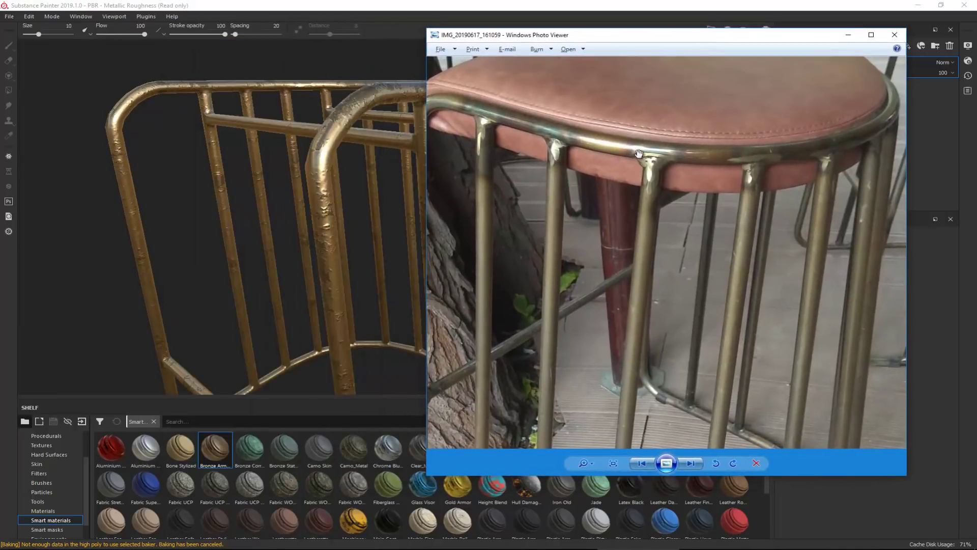
key("alt+Tab")
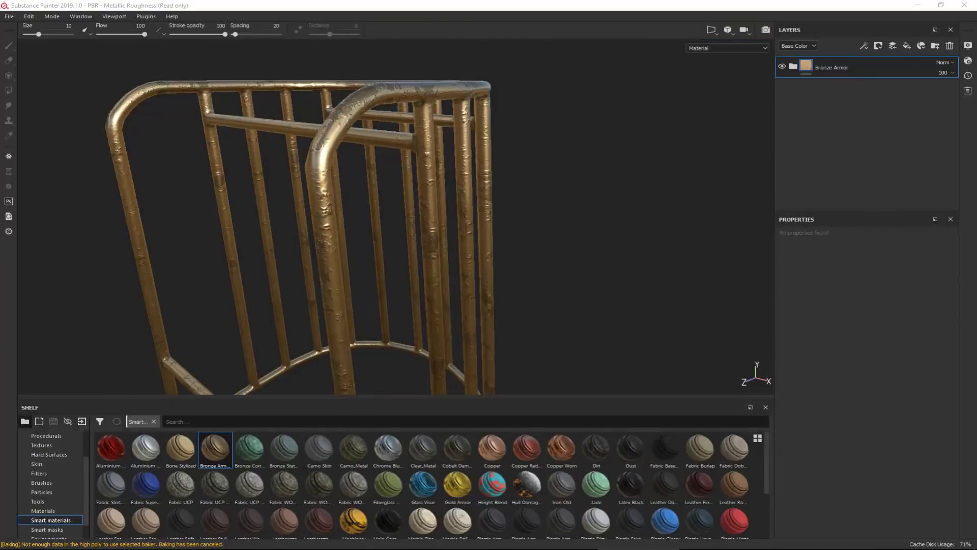
Expand the Bronze Armor group and hide its Sharpen, Edges Damages, Surface Details and Dirt layers, checking the frame's surface
left_click(794, 66)
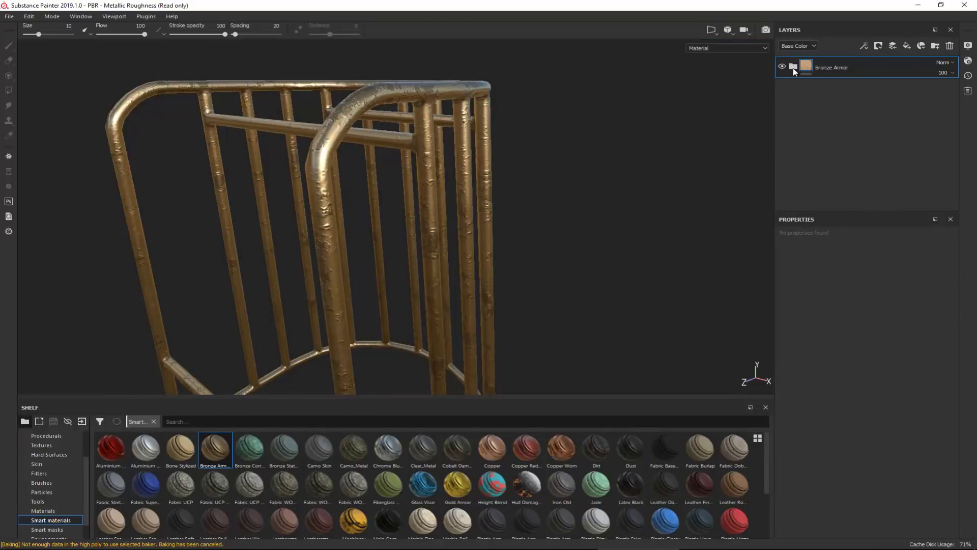
scroll(854, 178, "down", 1)
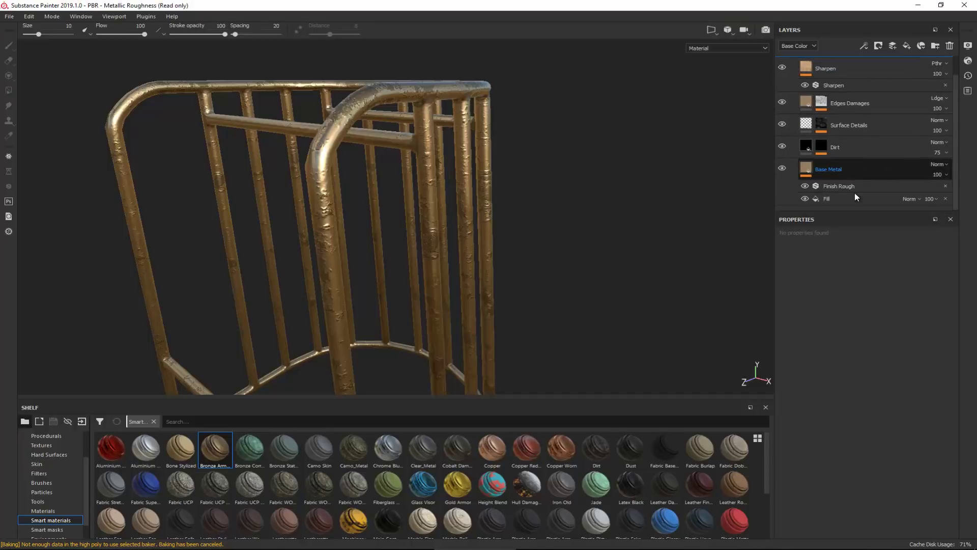
scroll(849, 168, "up", 1)
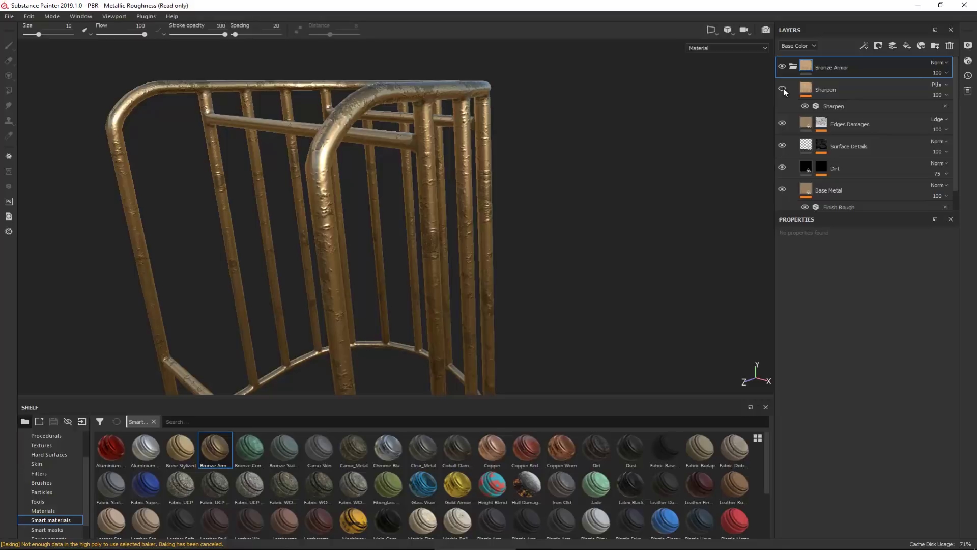
right_click_drag(554, 95, 509, 162, "alt")
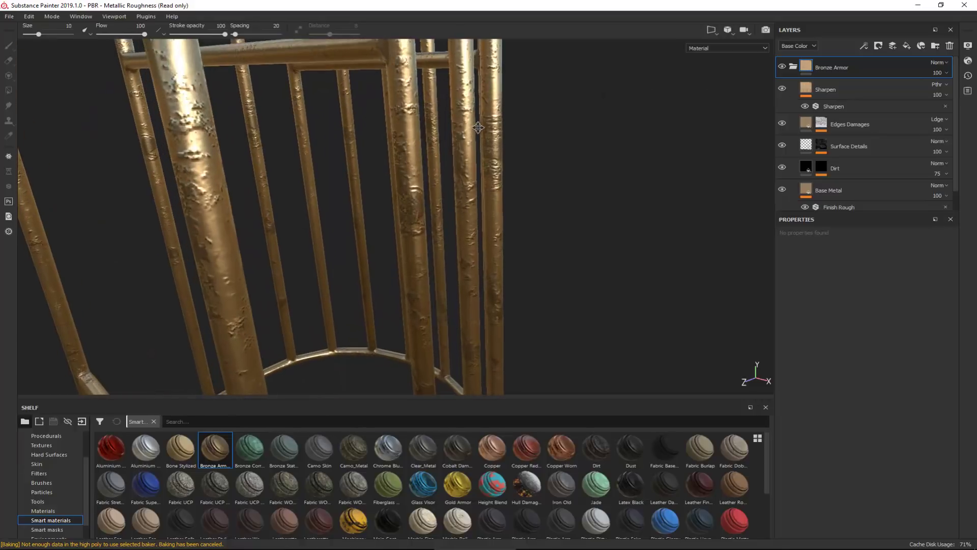
middle_click_drag(490, 84, 517, 164, "alt")
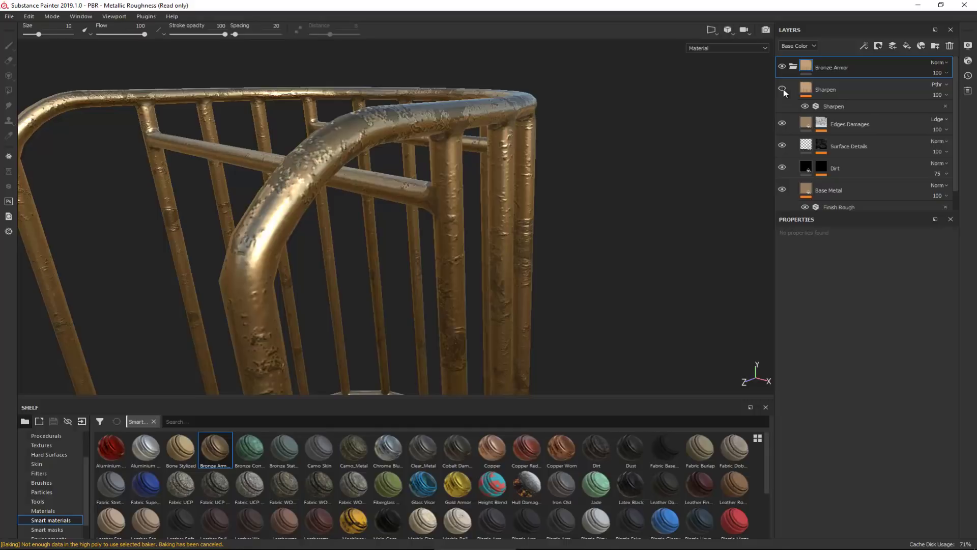
left_click(782, 124)
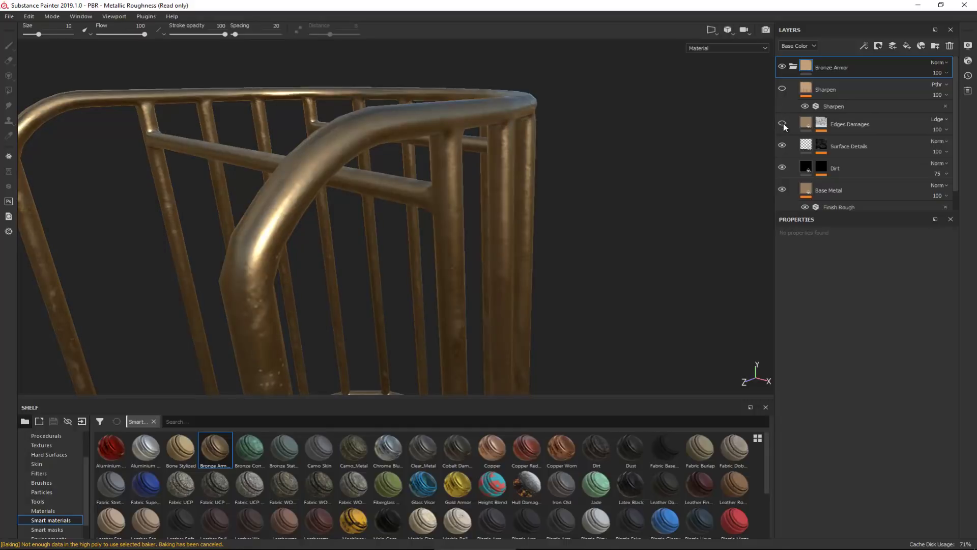
left_click(783, 147)
left_click_drag(435, 157, 501, 96, "alt")
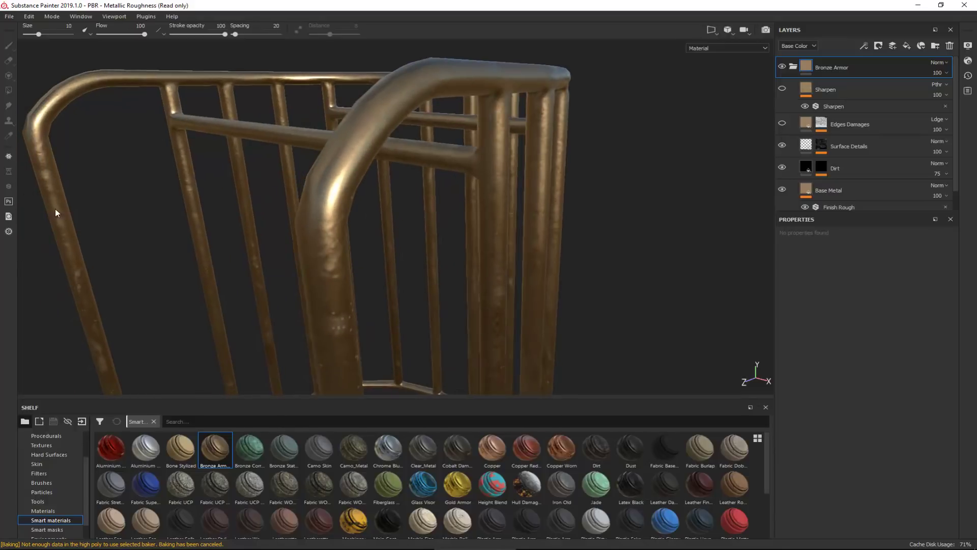
left_click(782, 146)
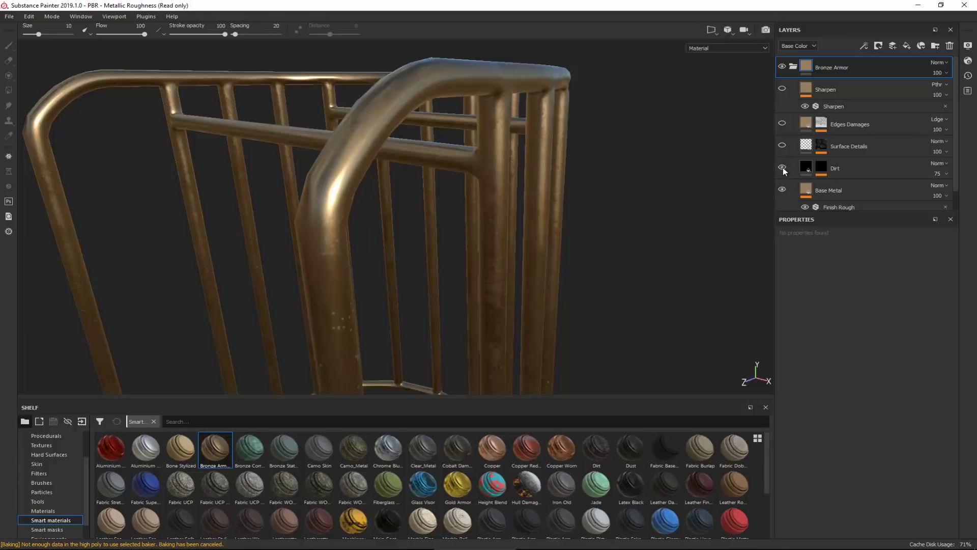
left_click_drag(408, 105, 367, 173, "alt")
Delete the Sharpen, Edges Damages, Surface Details and Dirt layers from the Bronze Armor group
left_click(863, 92)
left_click(857, 168, "shift")
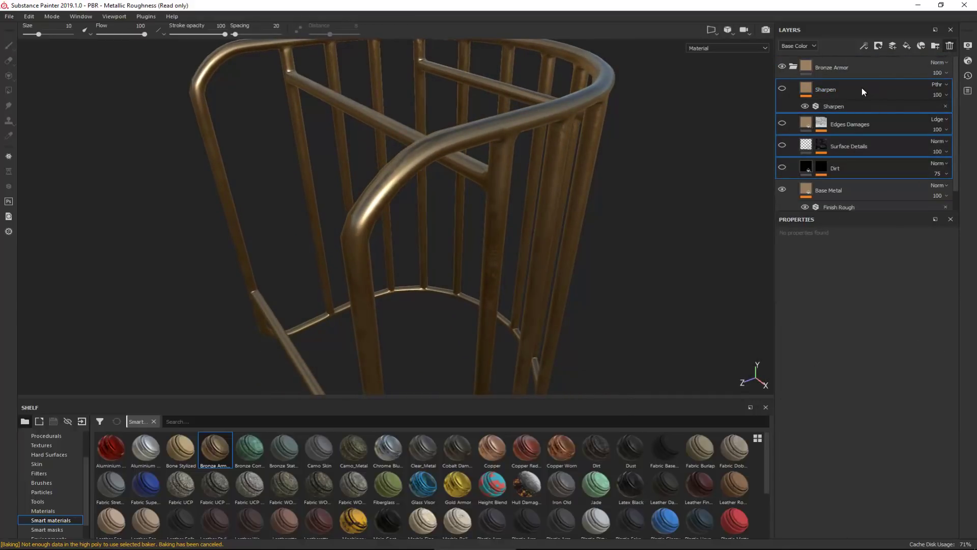
key("Delete")
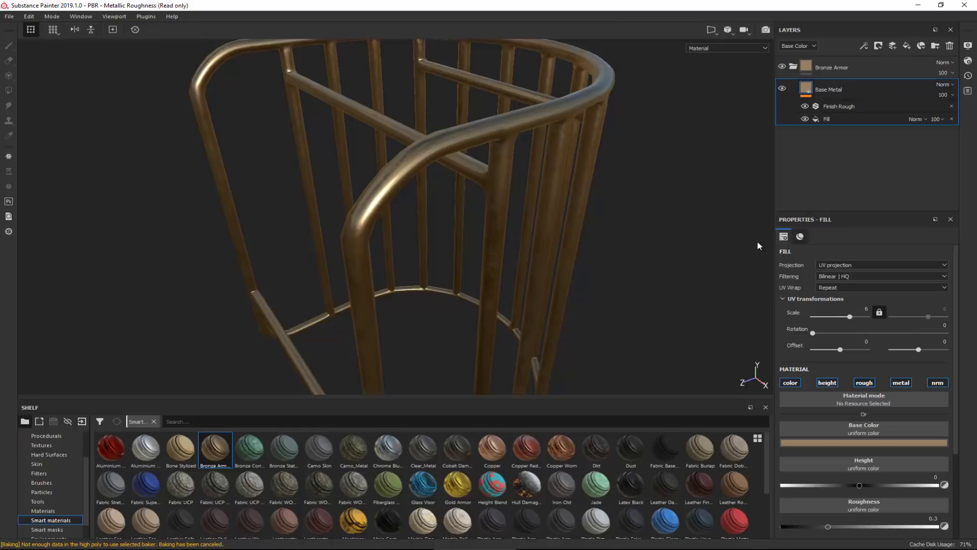
Set the Base Metal layer's base color to an olive brass tone sampled from the reference photo and fine-tune its shade
left_click(869, 446)
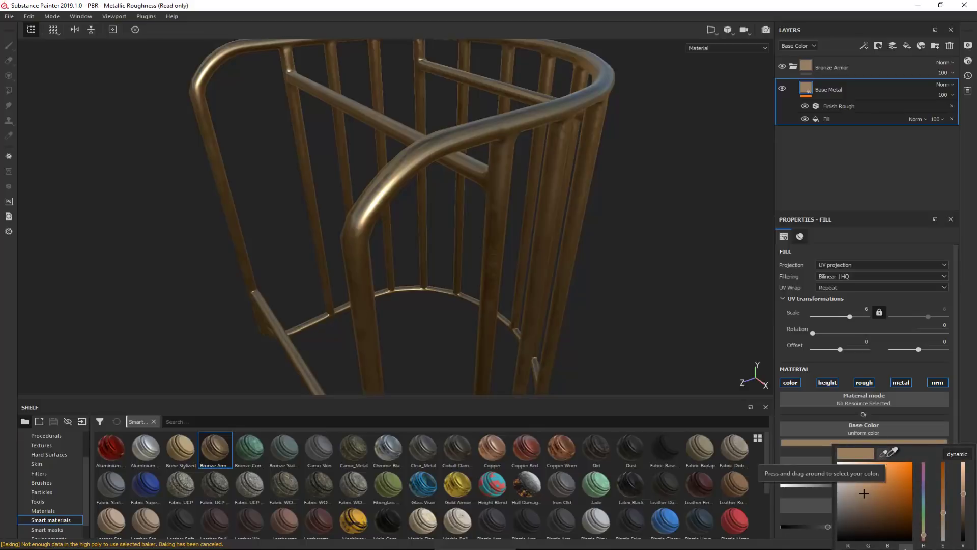
left_click(886, 457)
left_click_drag(888, 456, 0, 305)
left_click_drag(854, 498, 855, 496)
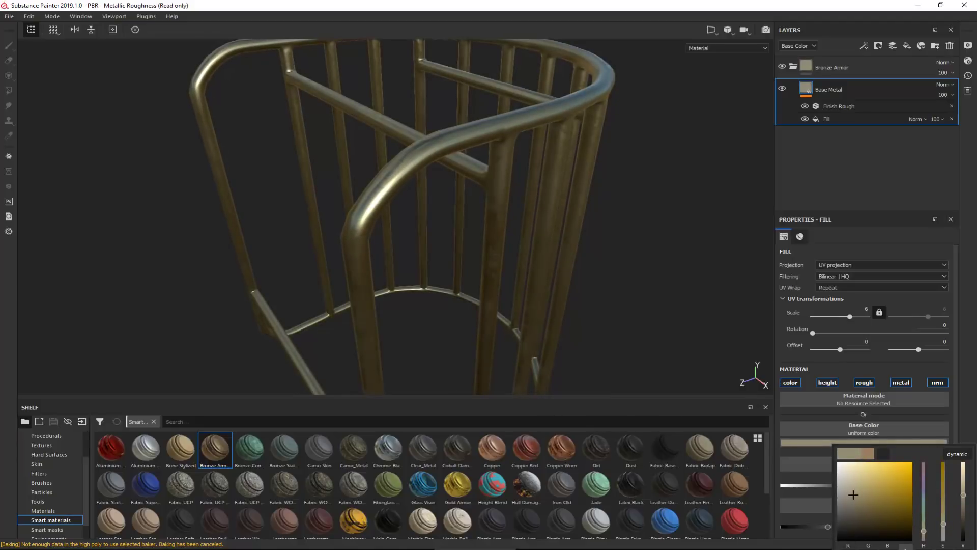
Compare the recoloured frame with the reference photo from different angles and collapse the Bronze Armor group
key("alt+Tab")
left_click_drag(0, 51, 336, 41)
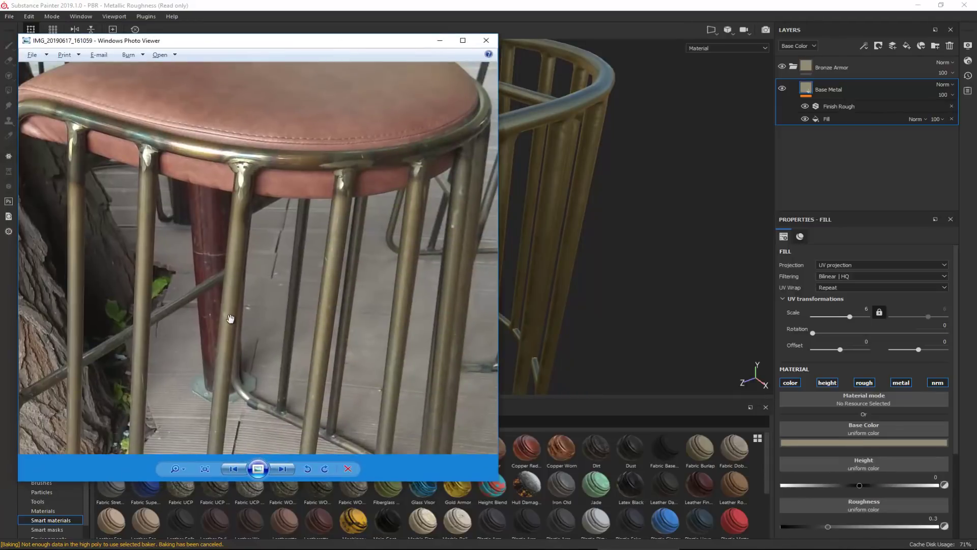
key("alt+Tab")
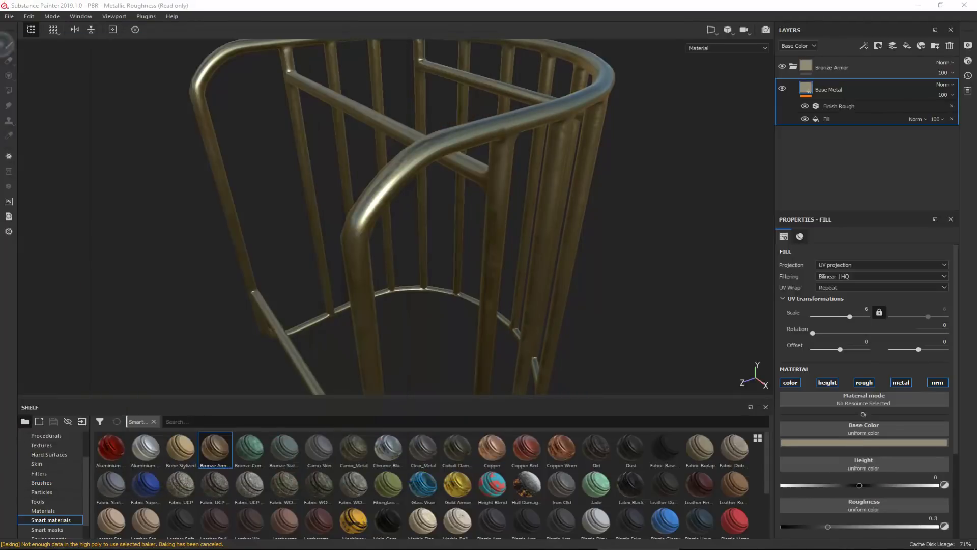
left_click_drag(334, 203, 273, 175, "alt")
key("alt+Tab")
left_click_drag(760, 34, 766, 31)
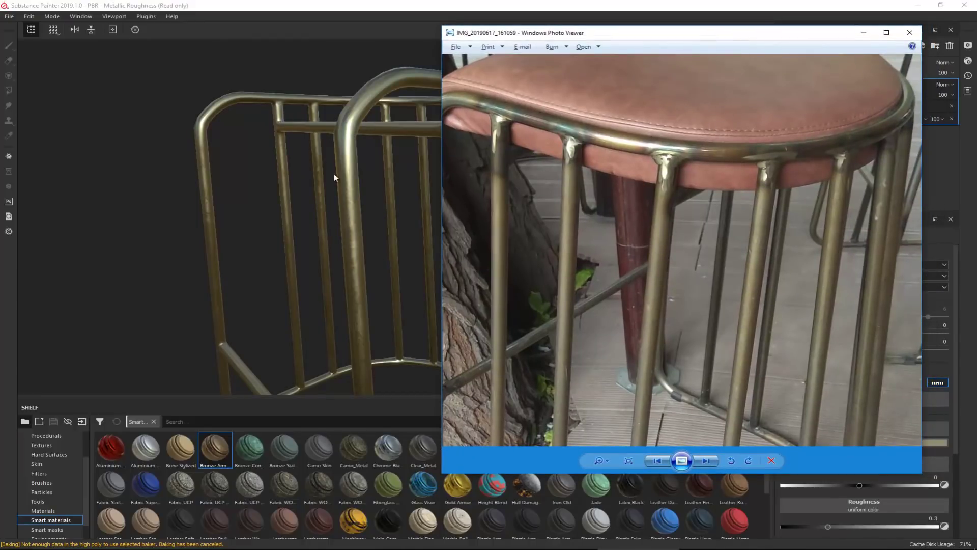
left_click_drag(669, 33, 0, 38)
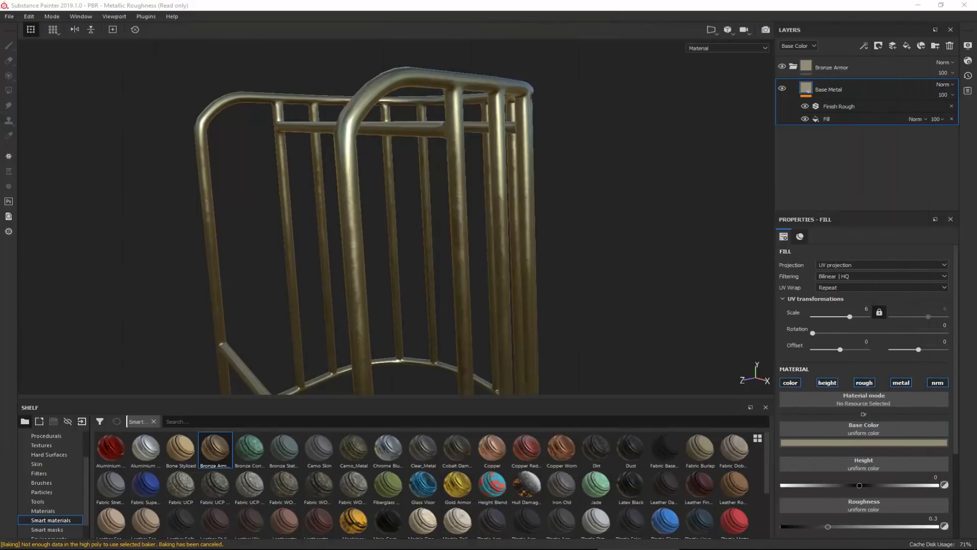
left_click_drag(427, 211, 468, 162, "alt")
left_click(794, 68)
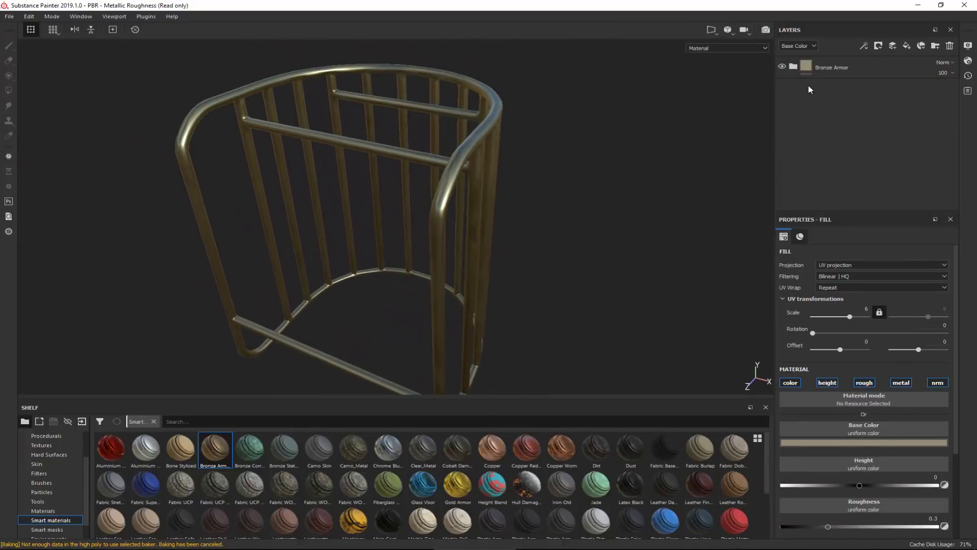
Rename the Bronze Armor group to Base_Metal
left_click(829, 72)
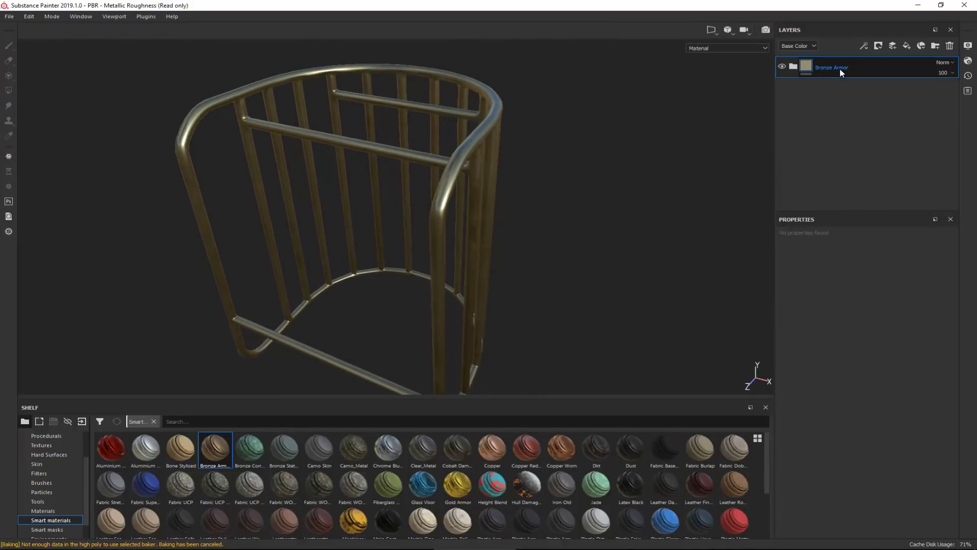
double_click(840, 69)
type("Base_Metal")
key("Return")
Examine the weld joints and the discoloration along the seat rail in the reference photo up close
left_click_drag(376, 168, 279, 335, "alt")
key("alt+Tab")
mouse_move(430, 106)
left_mouse_down()
mouse_move(546, 58)
mouse_move(548, 39)
left_mouse_up()
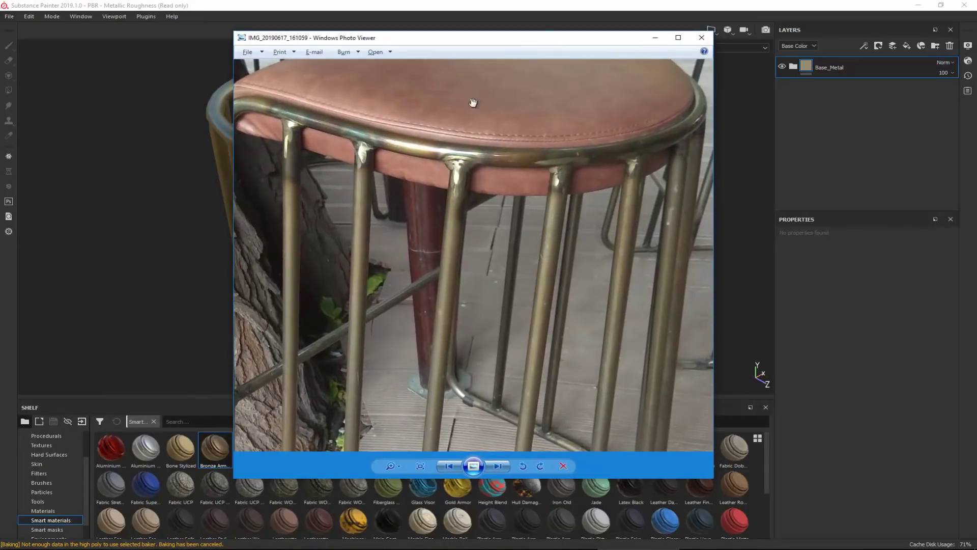
scroll(464, 152, "up", 2)
scroll(464, 153, "up", 2)
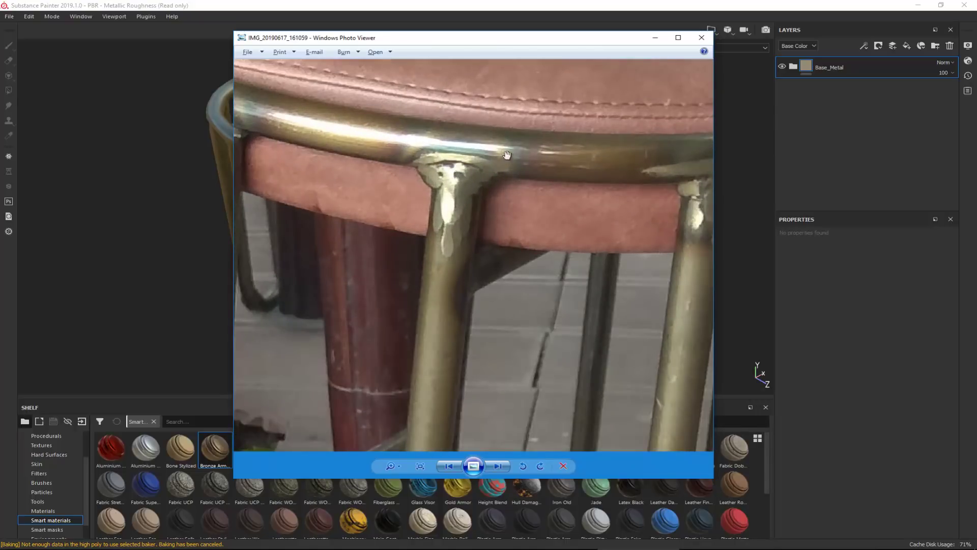
left_click_drag(421, 152, 497, 193)
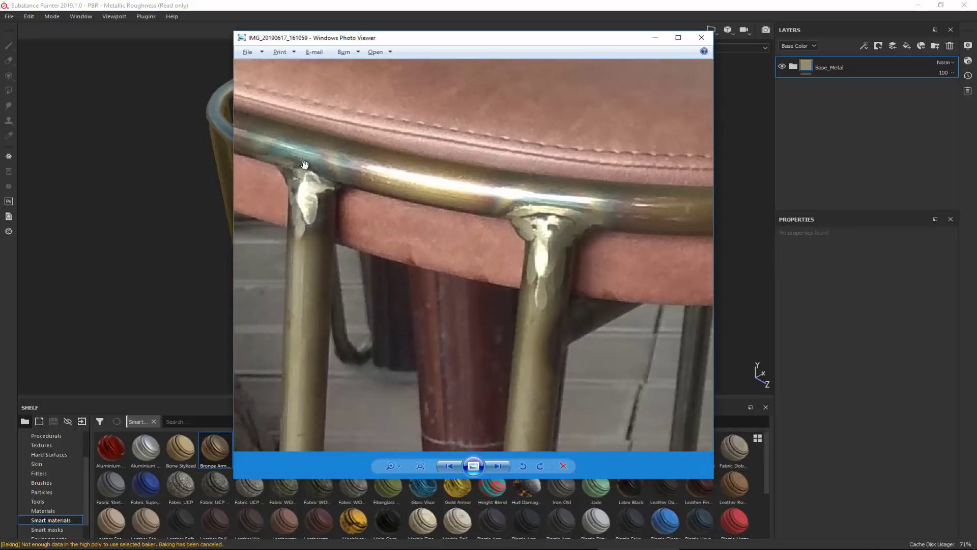
left_click_drag(313, 167, 399, 212)
scroll(361, 197, "up", 1)
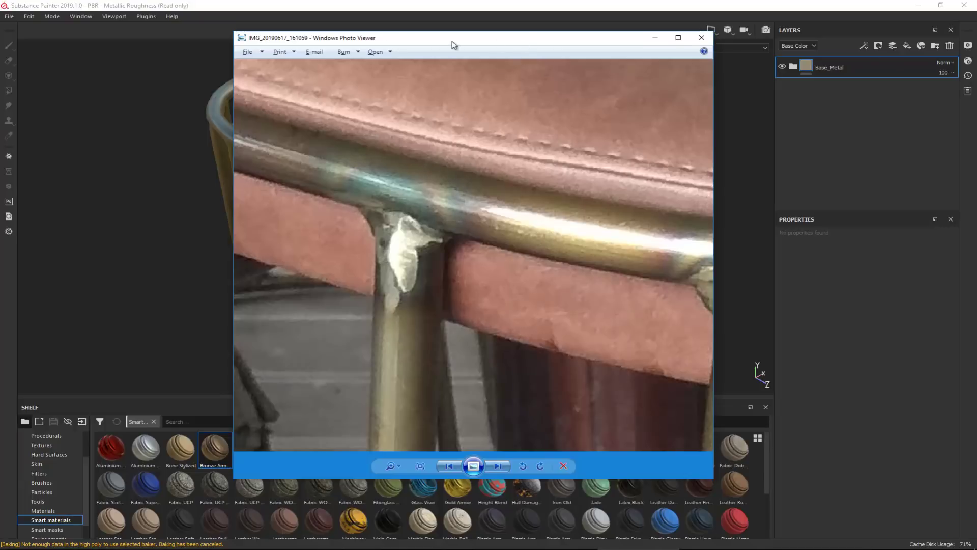
left_click_drag(495, 41, 976, 43)
Raise the Base Metal layer's roughness to 0.5113 and collapse the Base_Metal group
left_click_drag(279, 197, 21, 190, "alt")
left_click_drag(92, 188, 768, 118, "alt")
left_click(794, 67)
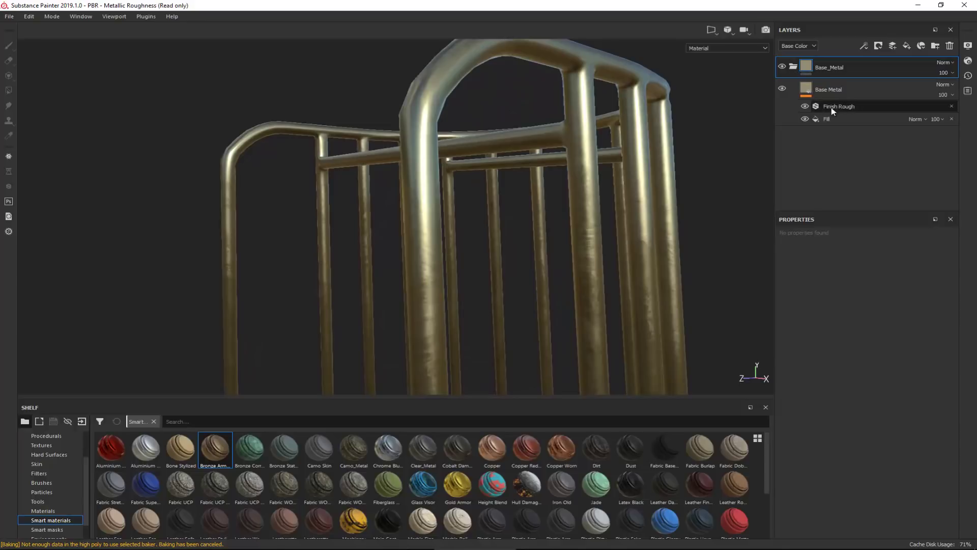
left_click(835, 92)
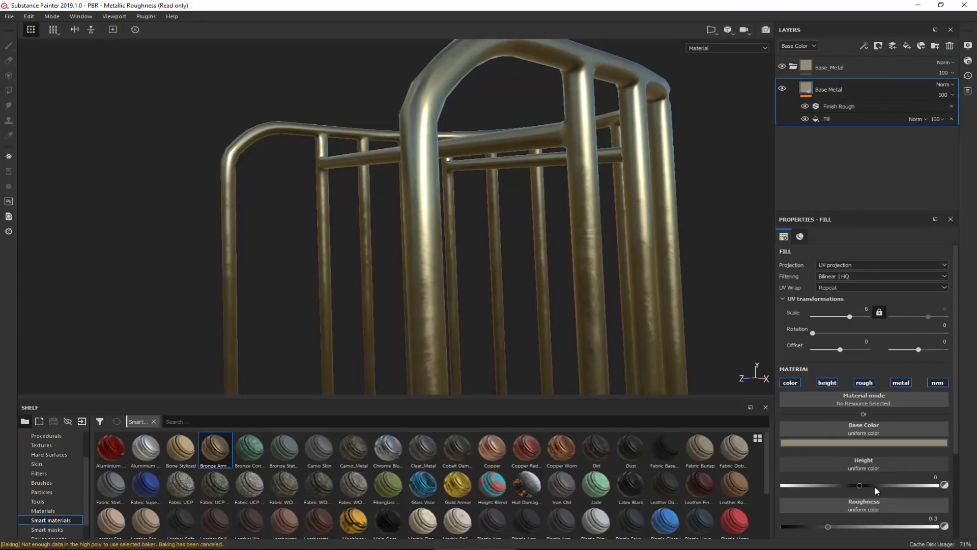
left_click_drag(830, 527, 862, 527)
left_click_drag(417, 199, 509, 229, "alt")
left_click(799, 69)
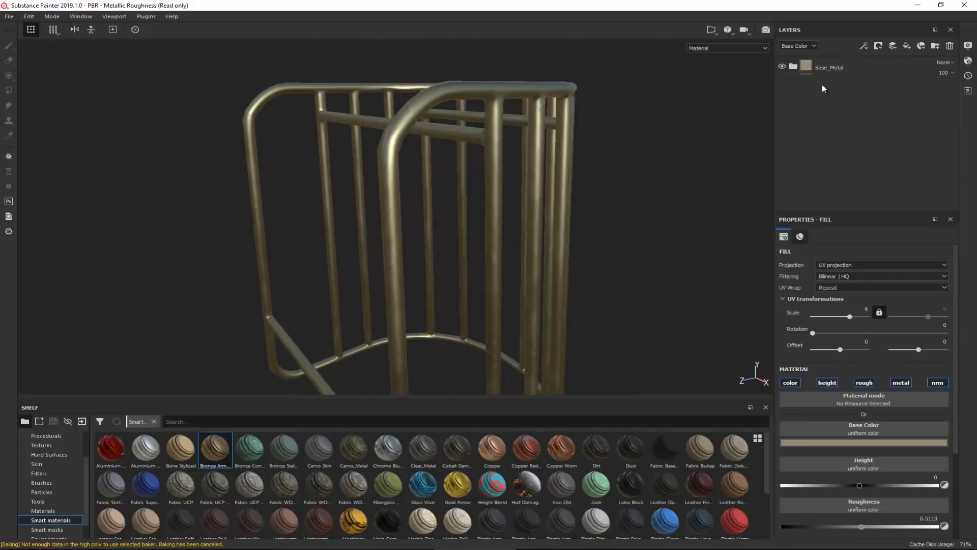
left_click(894, 46)
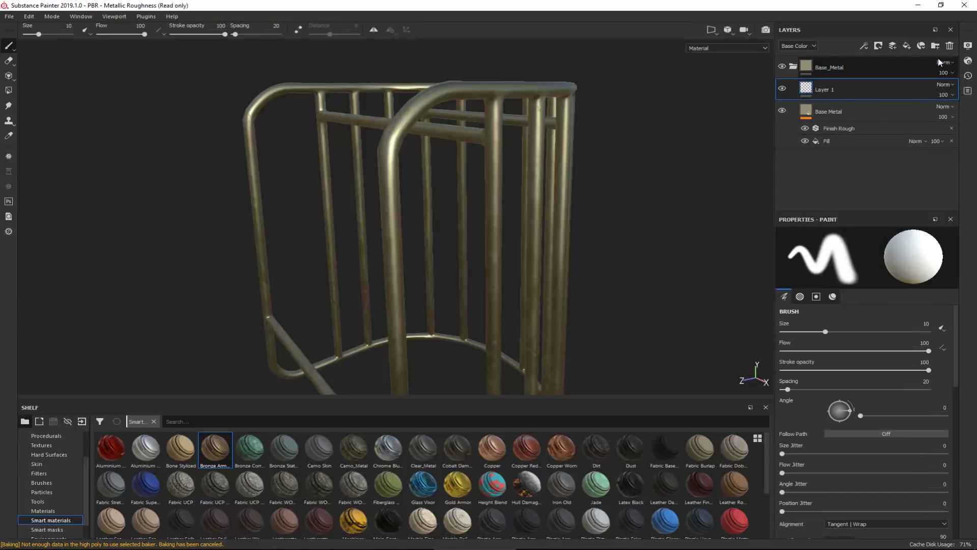
left_click(949, 47)
left_click(793, 67)
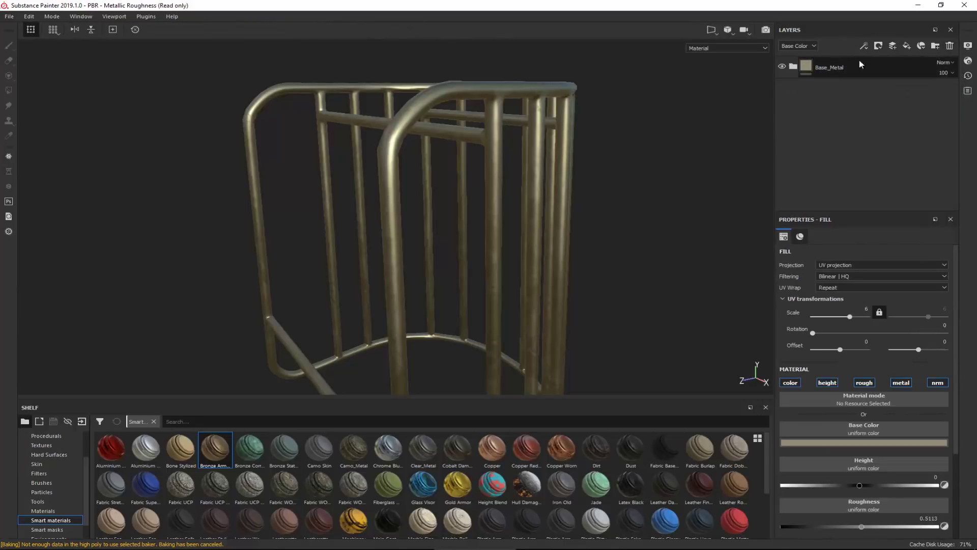
left_click(908, 46)
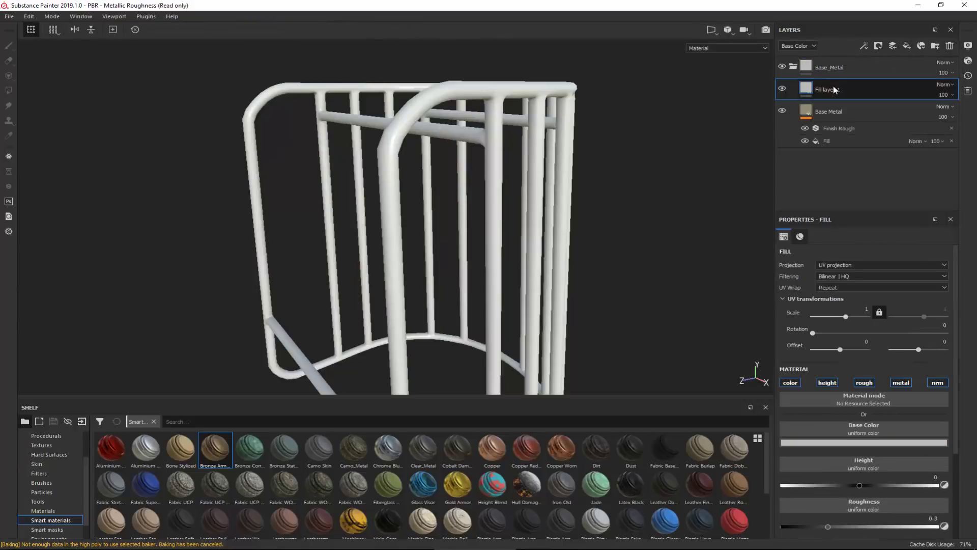
left_click(950, 46)
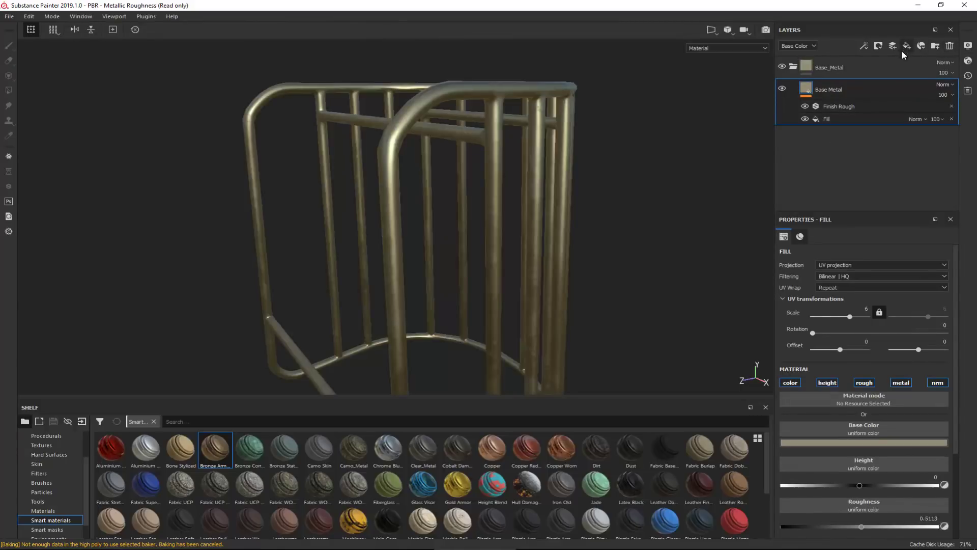
Try a paint layer above the collapsed Base_Metal group with a pale teal base color, checking the tint against the reference photo
left_click(834, 68)
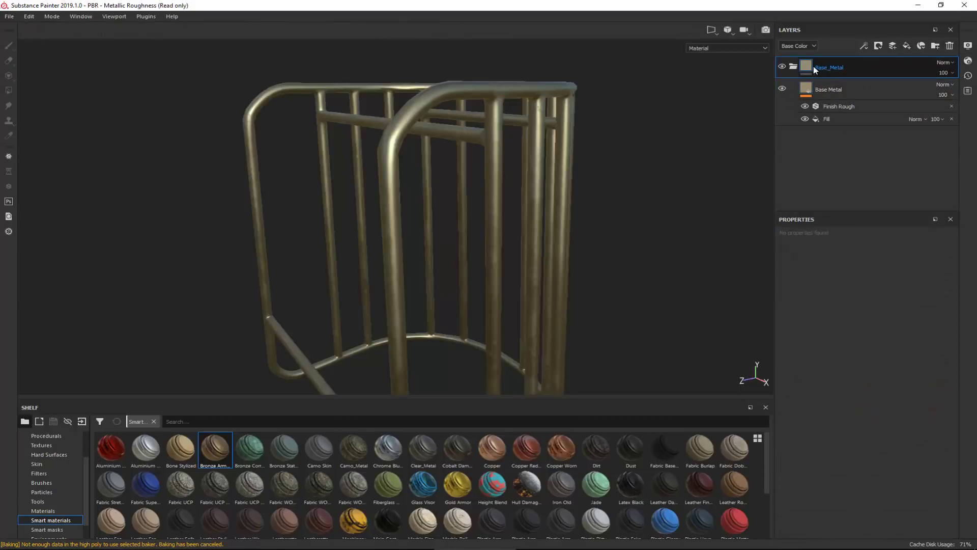
left_click(794, 67)
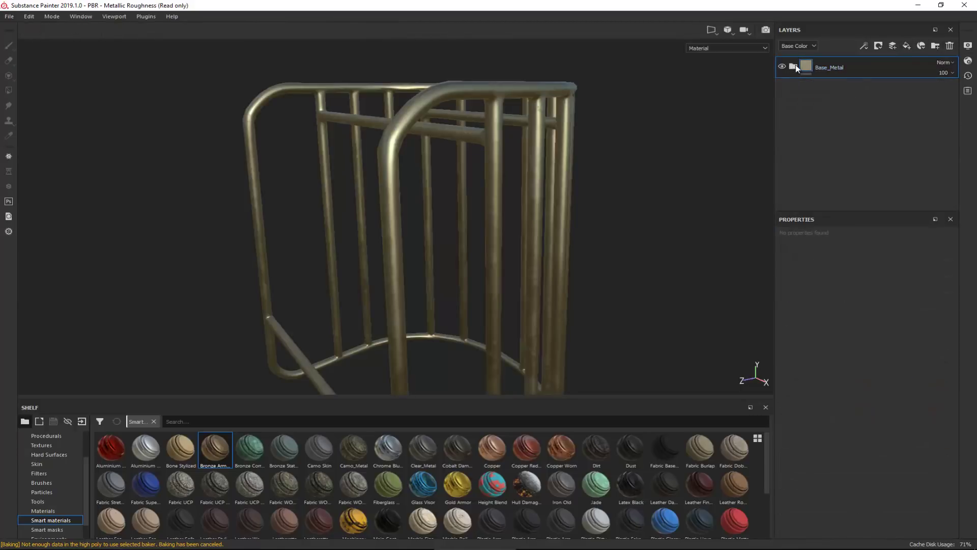
left_click(891, 48)
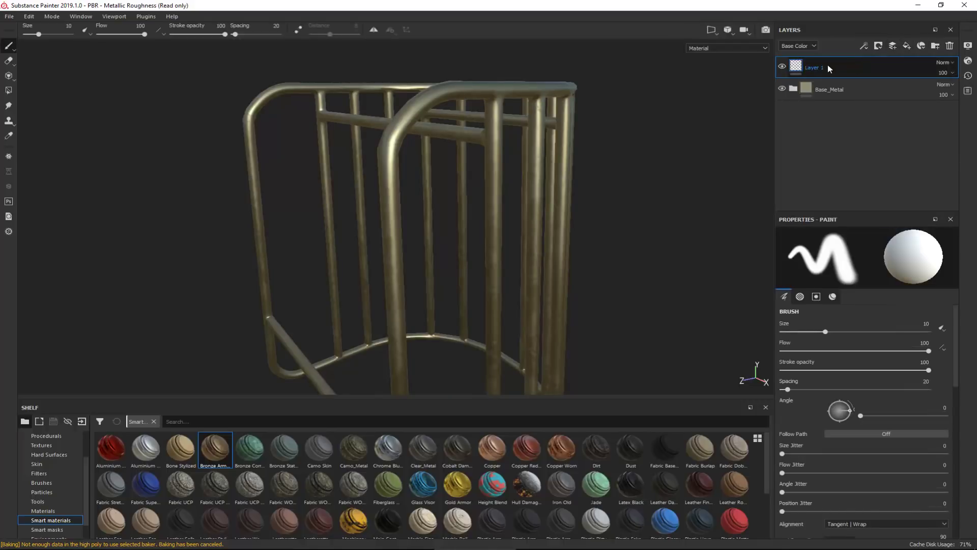
right_click_drag(475, 108, 487, 153, "alt")
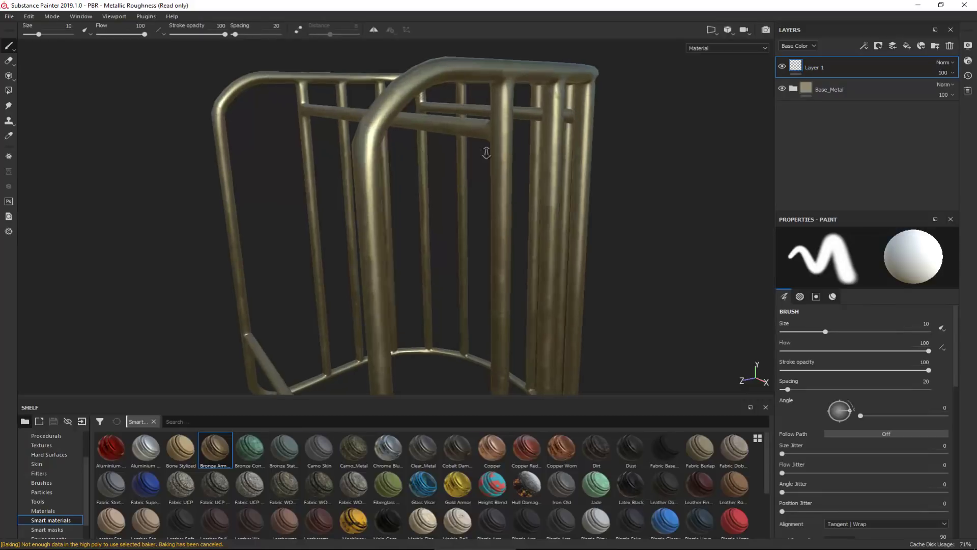
mouse_move(486, 153)
left_mouse_down("alt")
mouse_move(465, 190)
mouse_move(453, 188)
mouse_move(488, 199)
left_mouse_up("alt")
scroll(829, 395, "down", 3)
scroll(855, 458, "down", 5)
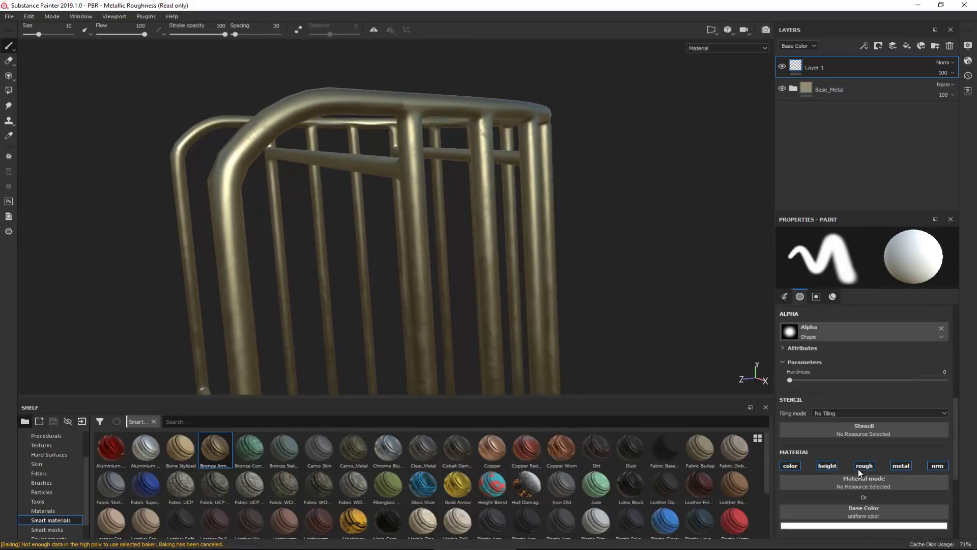
left_click(868, 525)
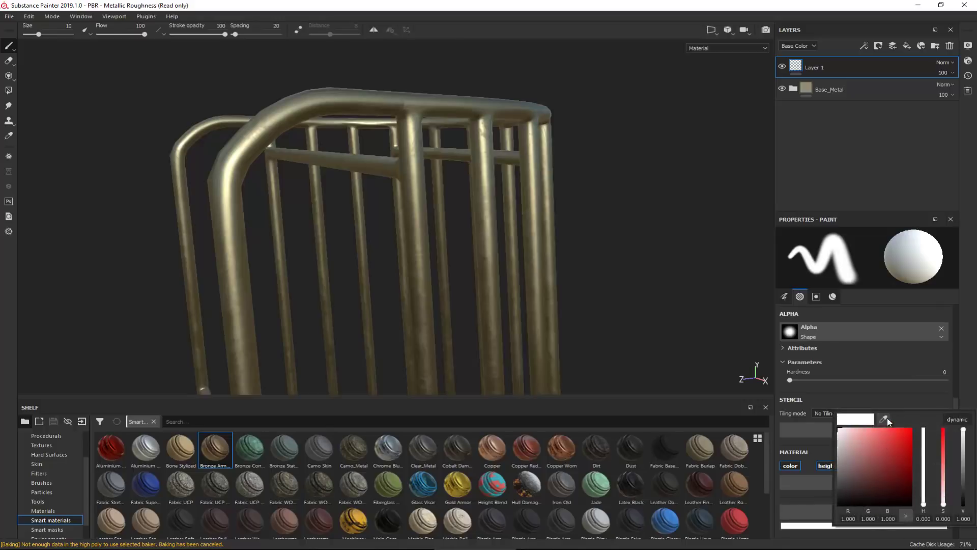
left_click_drag(889, 417, 0, 203)
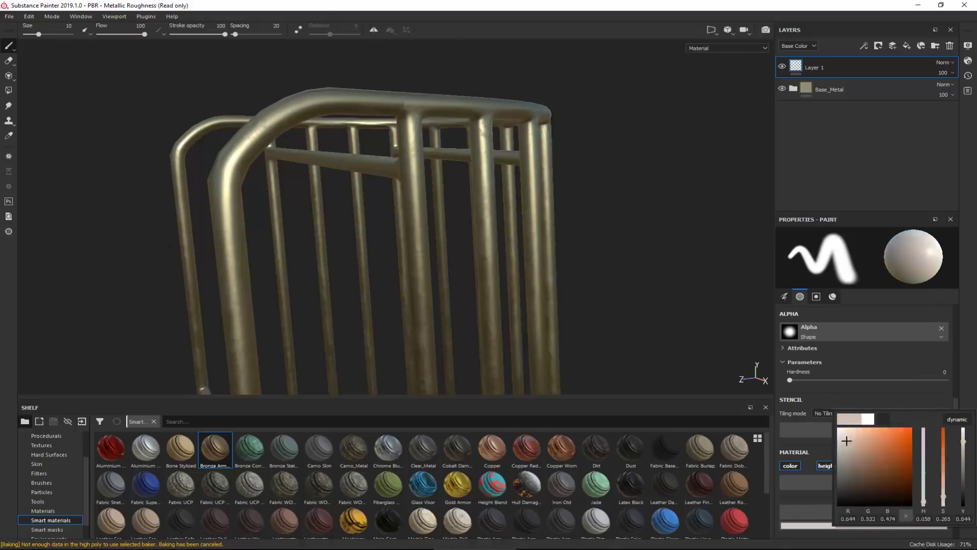
left_click_drag(850, 450, 850, 443)
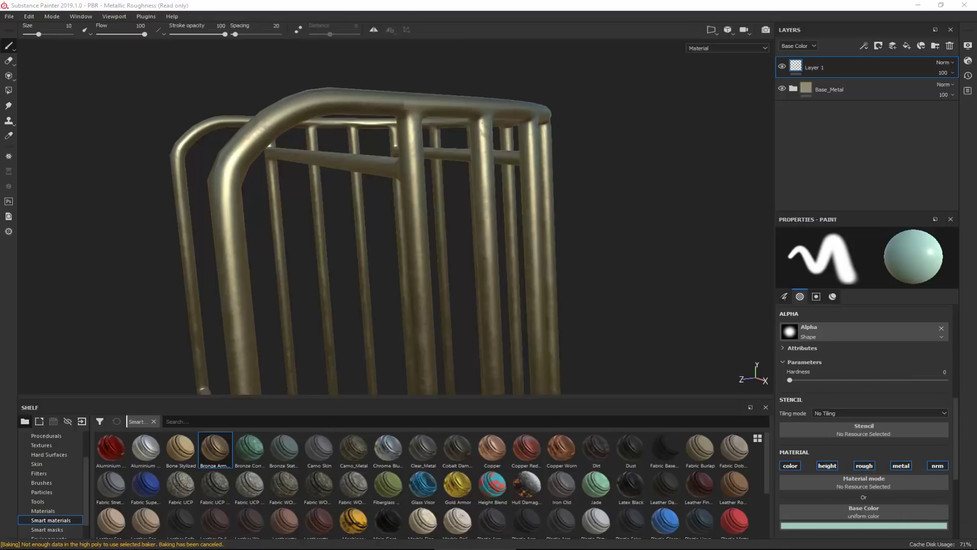
key("alt+Tab")
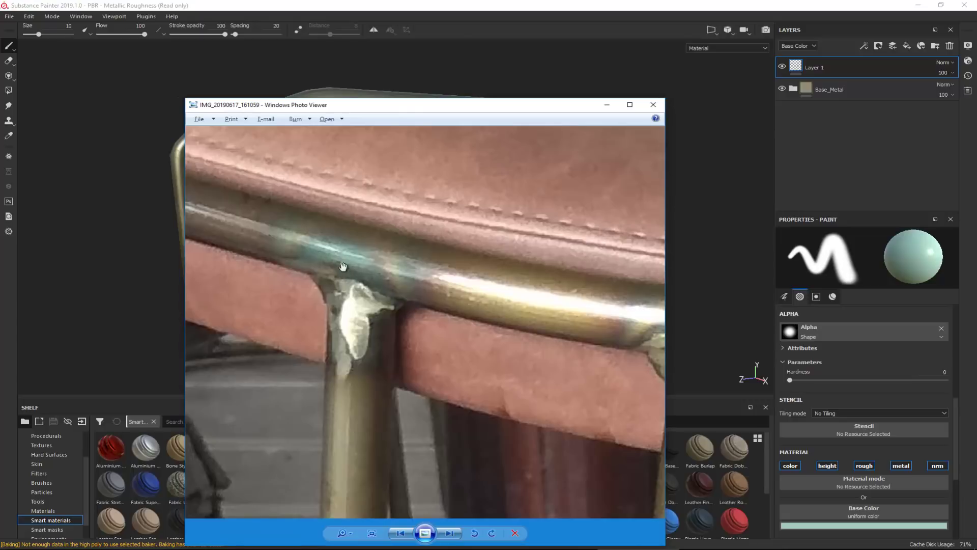
key("alt+Tab")
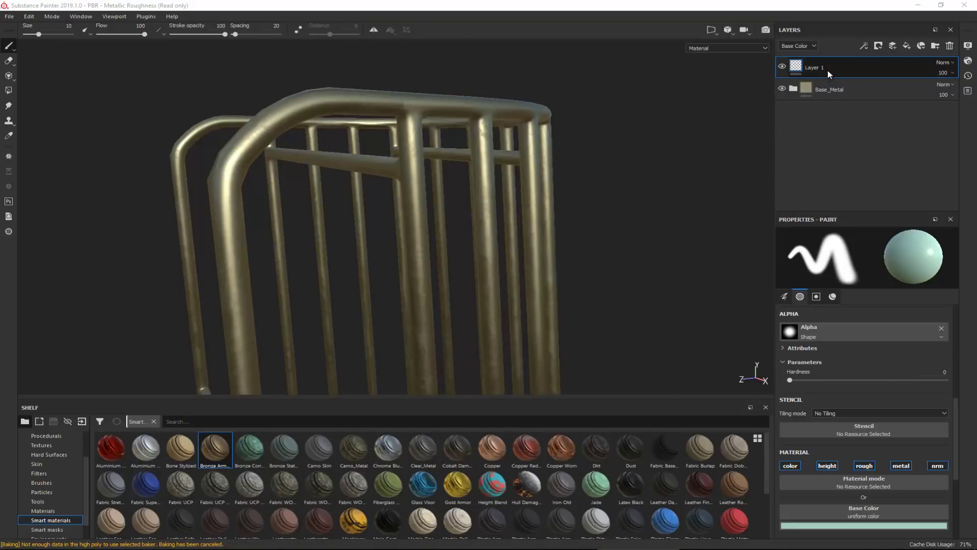
Add a fill layer at the top of the layer stack and delete the empty paint layer Layer 1
left_click(911, 46)
left_click(878, 88)
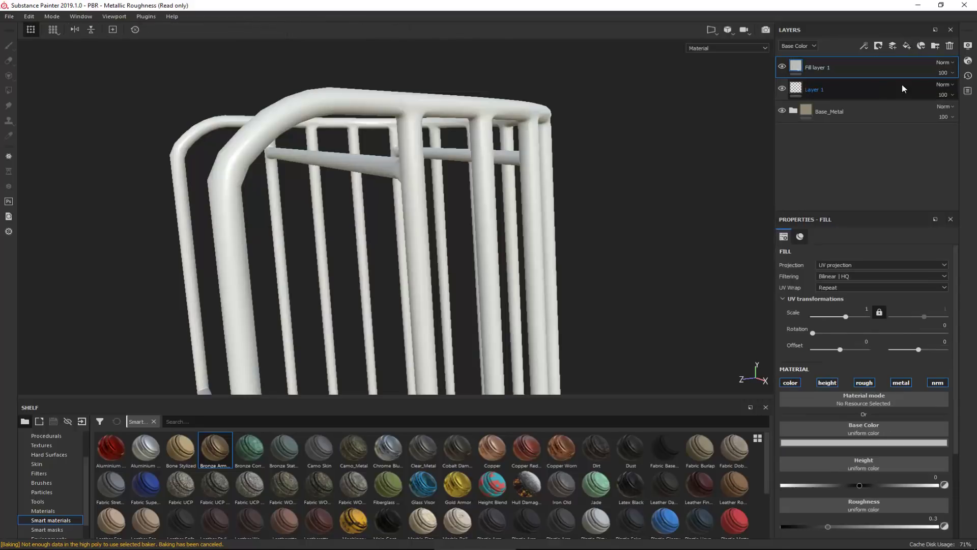
left_click(949, 47)
left_click(856, 66)
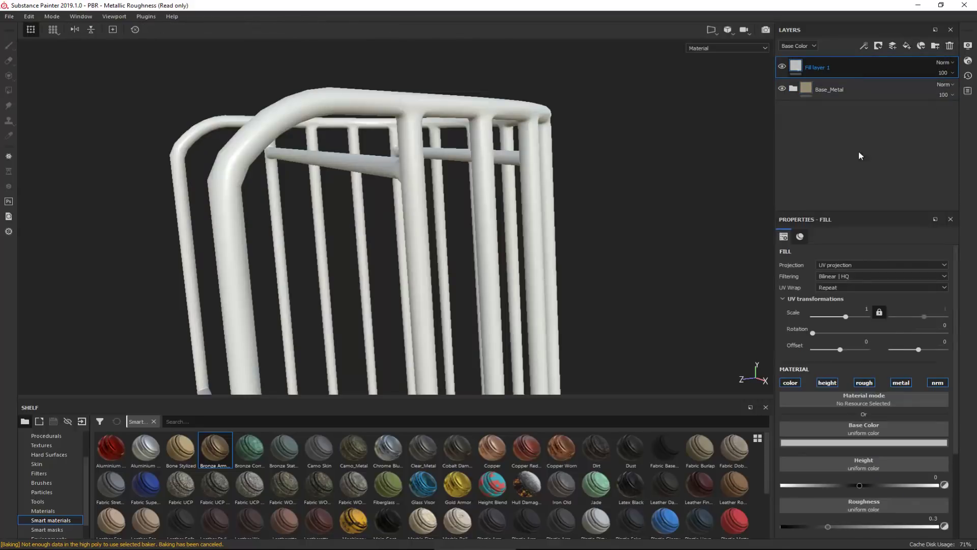
Set the base color of Fill layer 1 to a muted teal green with RGB 0.122, 0.238, 0.202
left_click(903, 442)
left_click(867, 368)
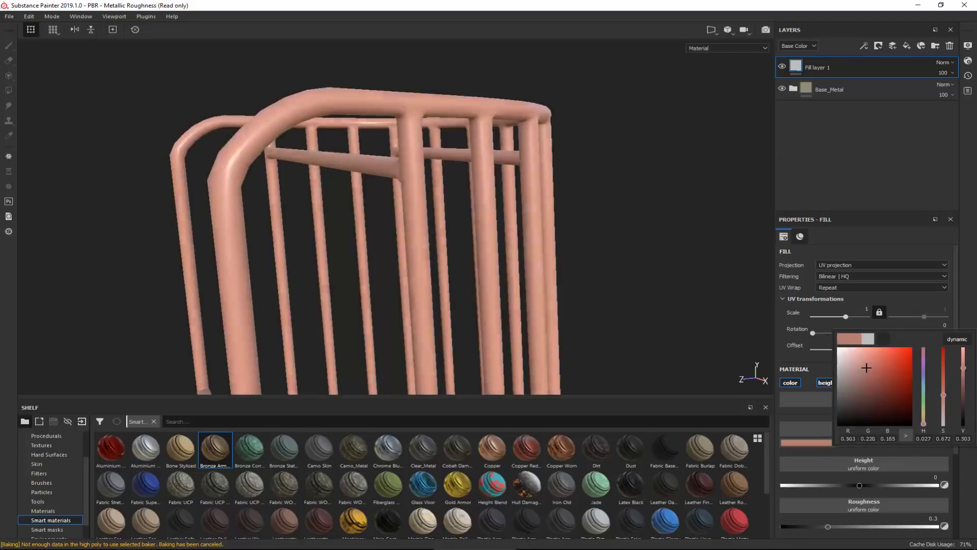
left_click(923, 391)
left_click(850, 368)
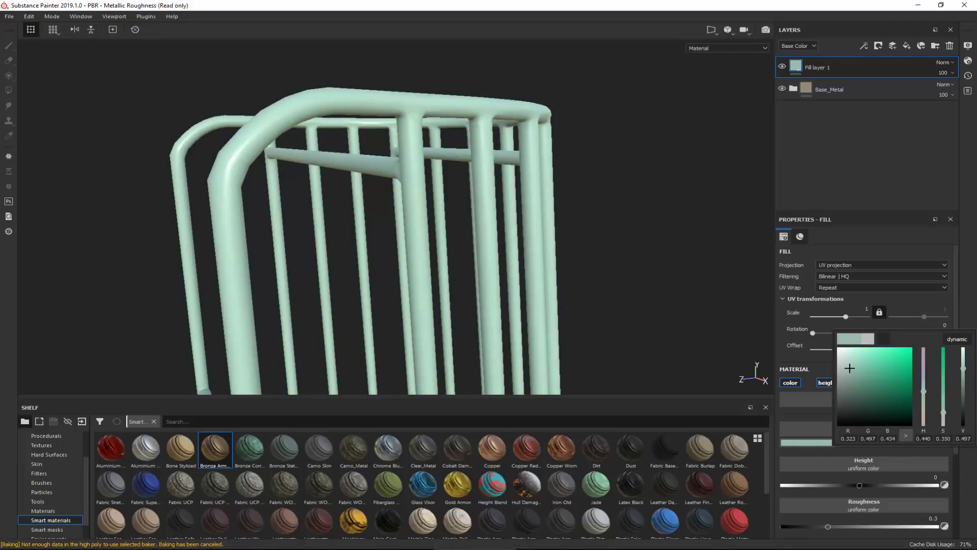
left_click_drag(850, 368, 857, 384)
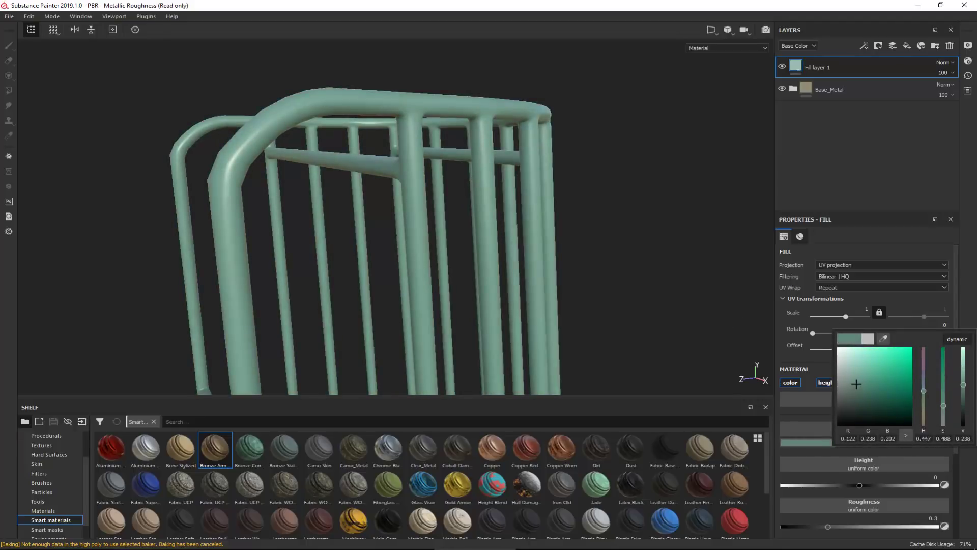
left_click(968, 317)
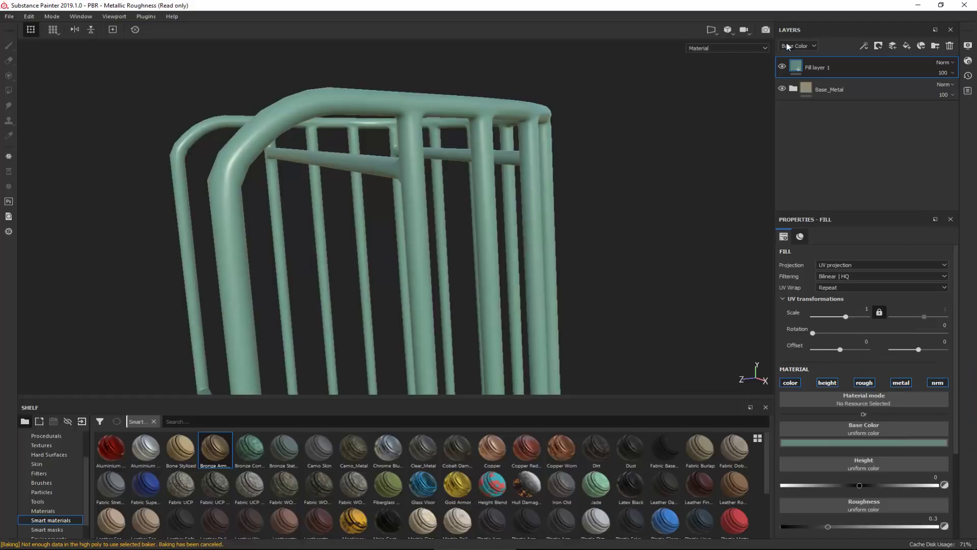
Add a black mask to Fill layer 1 and apply the Occlusion Strong smart mask to it
right_click(820, 65)
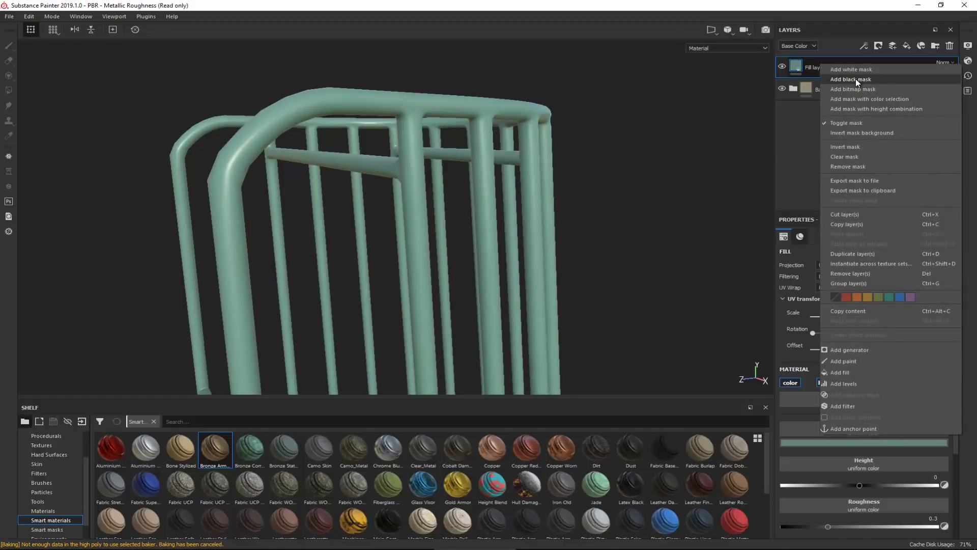
left_click(856, 79)
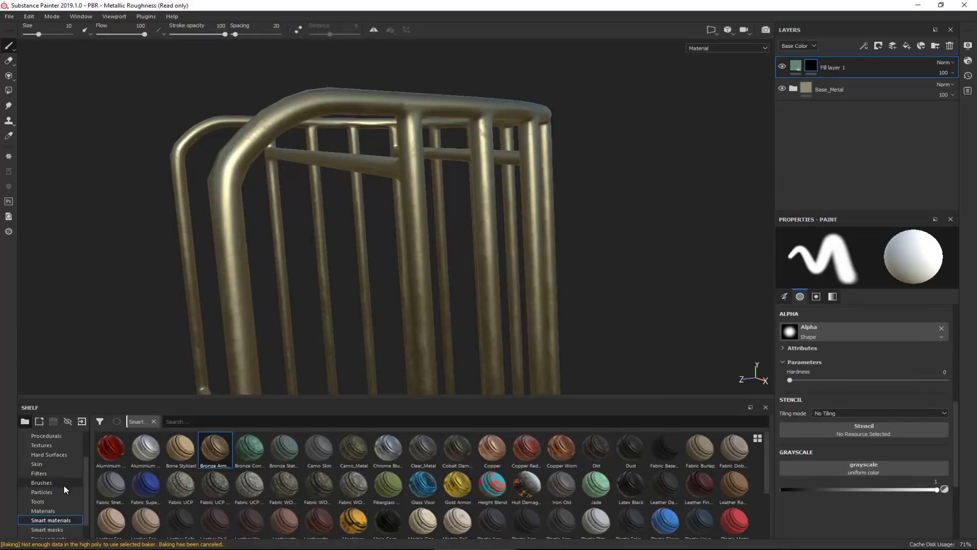
scroll(64, 497, "down", 1)
left_click(57, 509)
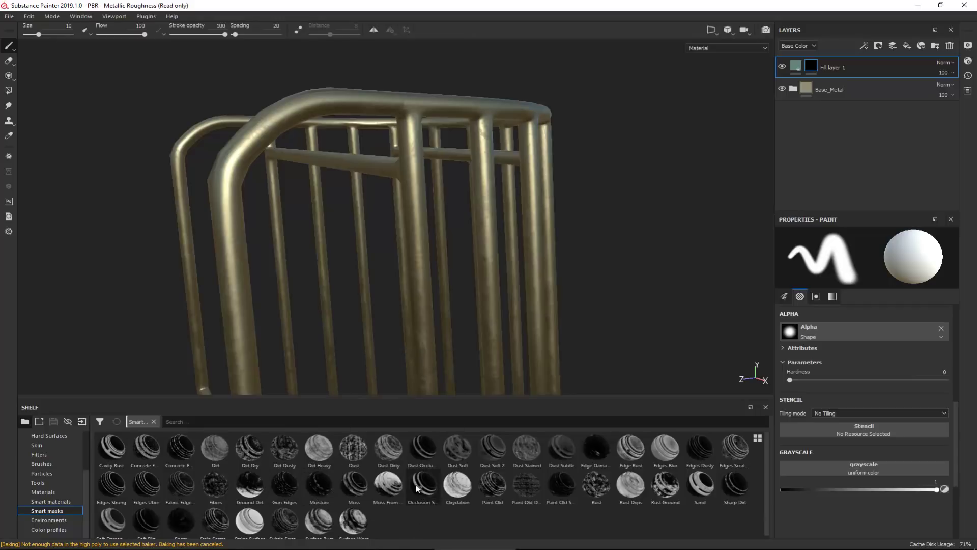
left_click_drag(416, 488, 812, 67)
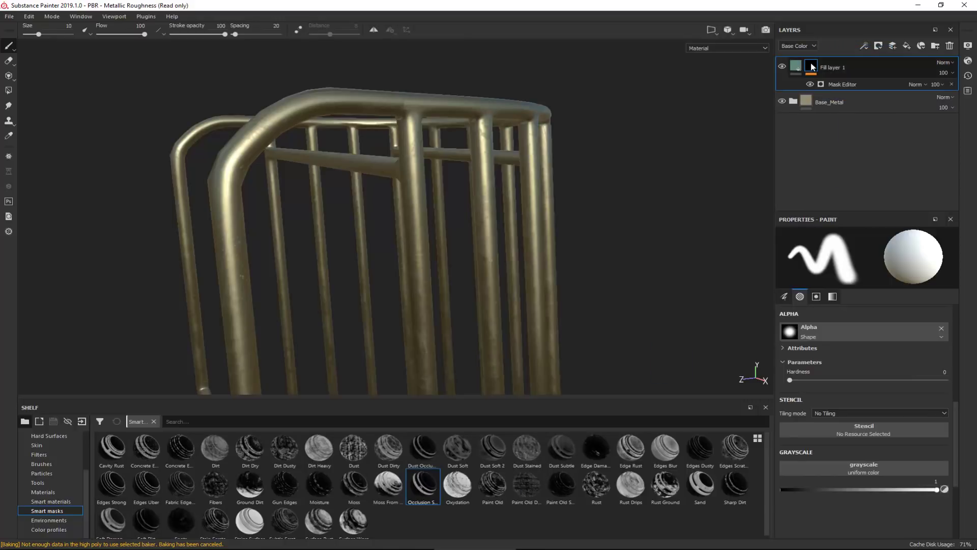
Show the Mask Editor generator's settings for Fill layer 1 and inspect the teal tint around the frame's joints from several angles
left_click(837, 87)
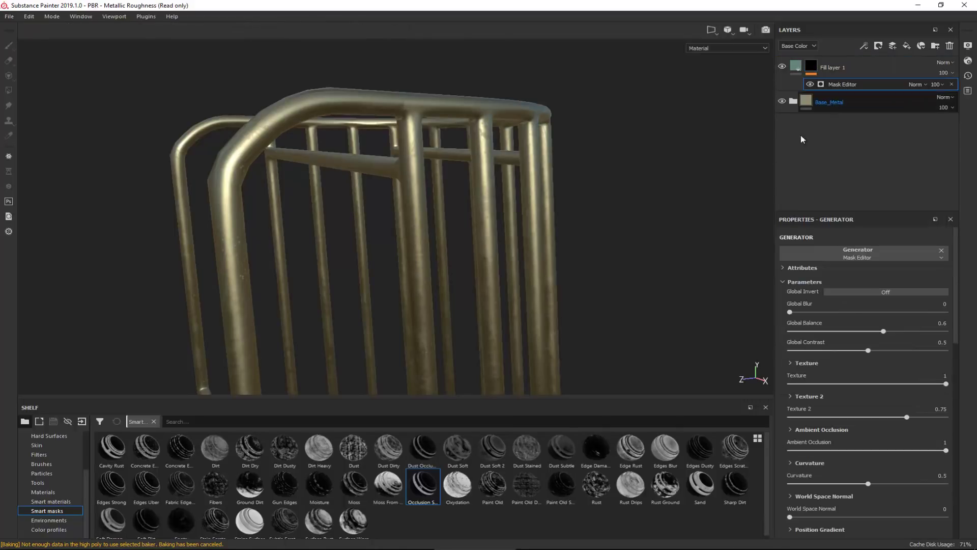
mouse_move(428, 505)
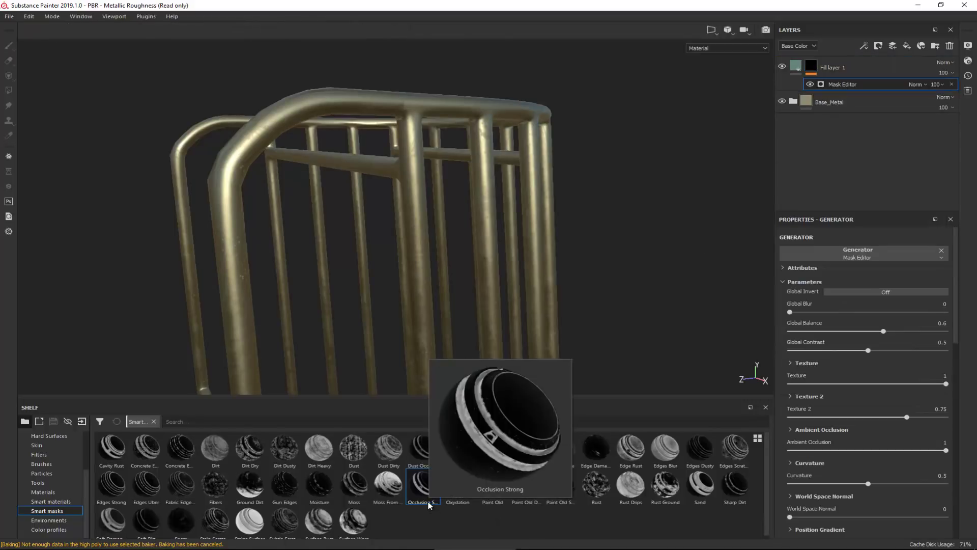
left_click_drag(487, 215, 452, 254, "alt")
right_click_drag(338, 262, 325, 343, "alt")
middle_click_drag(326, 342, 366, 253, "alt")
left_click_drag(367, 253, 272, 246, "alt")
right_click_drag(362, 198, 423, 395, "alt")
left_click_drag(422, 393, 451, 171, "alt")
left_click_drag(354, 133, 382, 192, "alt")
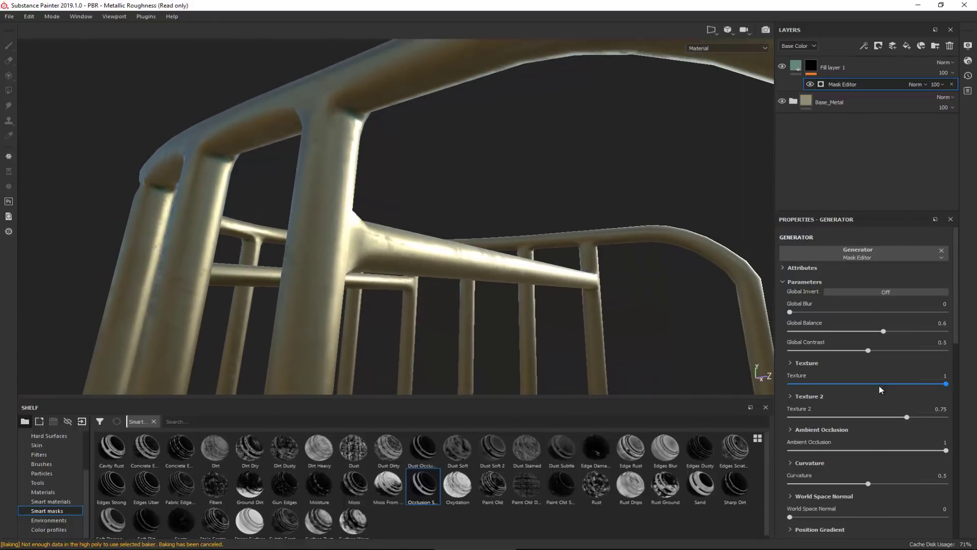
Set the Balance of the Mask Editor's secondary Grunge Rust Fine texture to 0.07, leaving Curvature at 0.5
mouse_move(869, 484)
left_mouse_down()
mouse_move(854, 483)
mouse_move(946, 484)
left_mouse_up()
left_click_drag(846, 480, 866, 480)
scroll(841, 402, "down", 5)
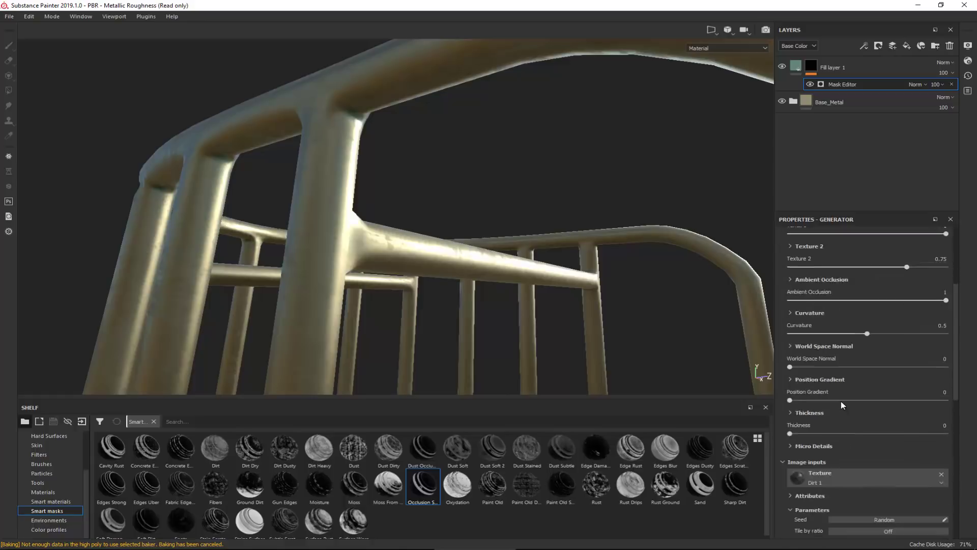
scroll(841, 401, "down", 3)
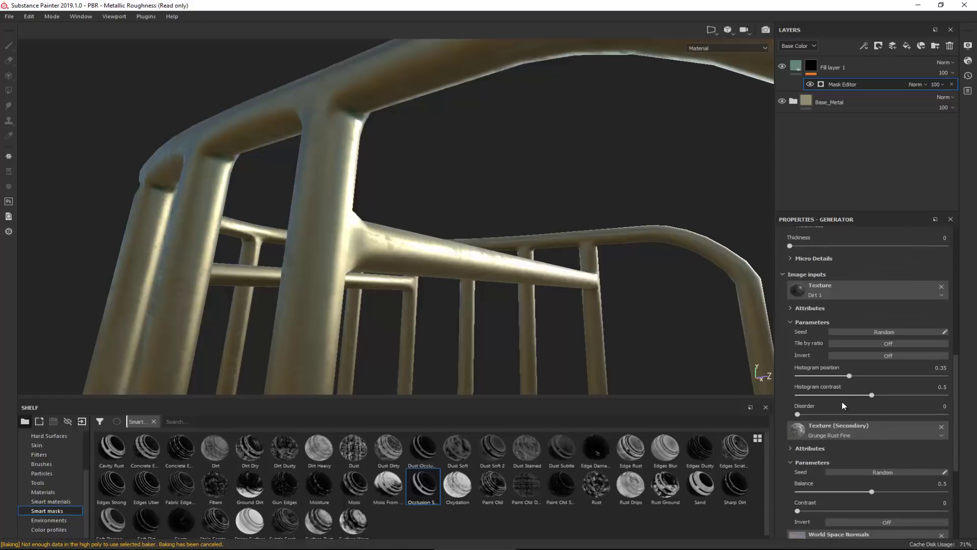
left_click_drag(872, 494, 808, 499)
left_click_drag(355, 196, 25, 139, "alt")
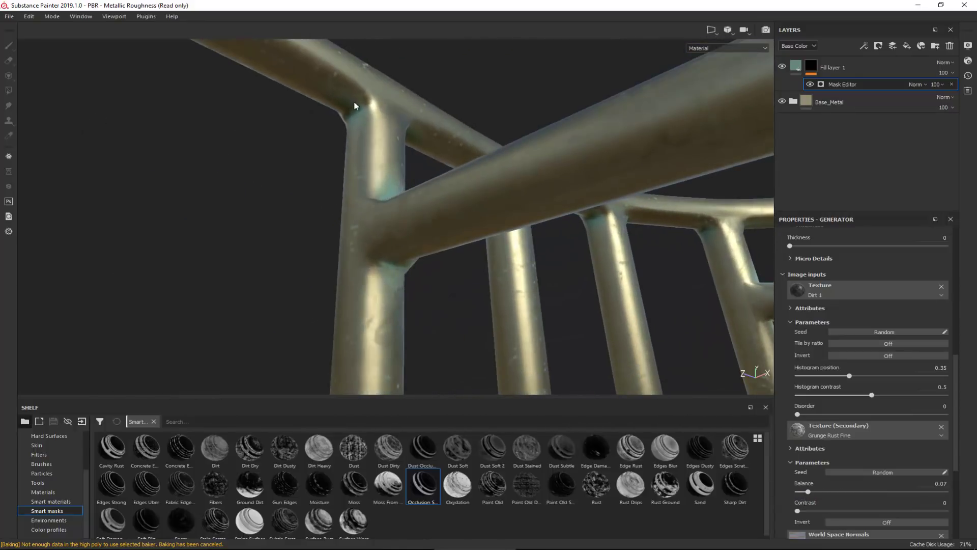
left_click_drag(402, 145, 638, 333, "alt")
mouse_move(797, 511)
left_mouse_down()
mouse_move(920, 504)
mouse_move(783, 504)
left_mouse_up()
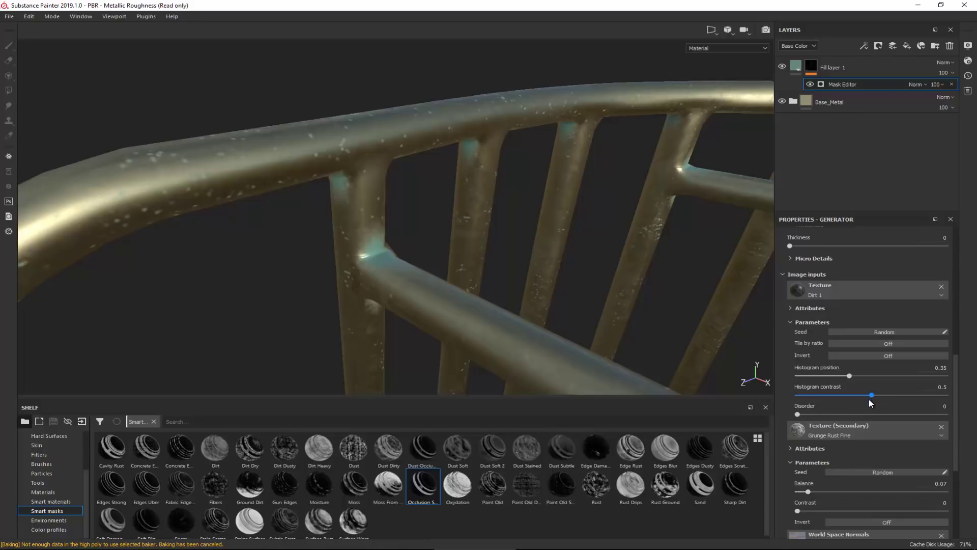
Set the Mask Editor generator's Curvature to 0.53
scroll(869, 399, "up", 3)
scroll(826, 302, "up", 5)
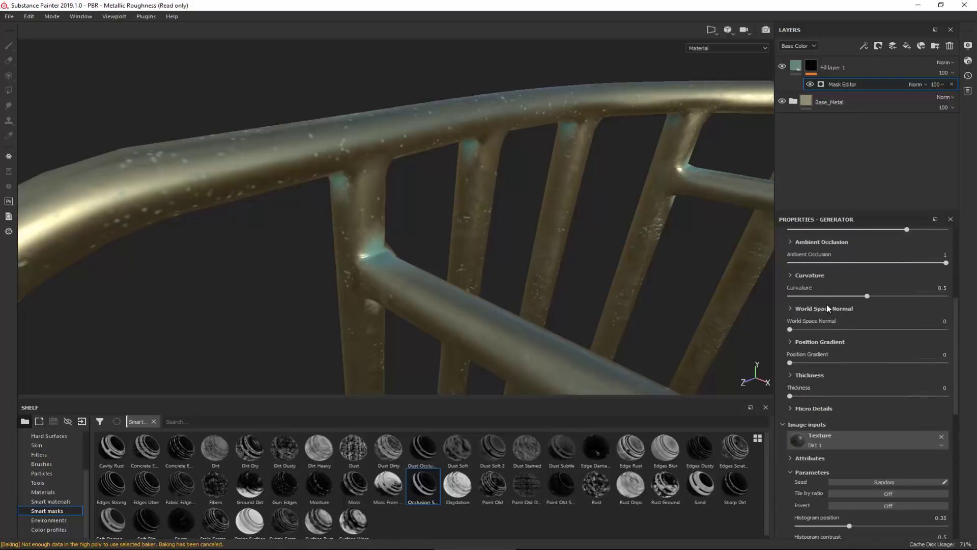
left_click_drag(868, 334, 847, 334)
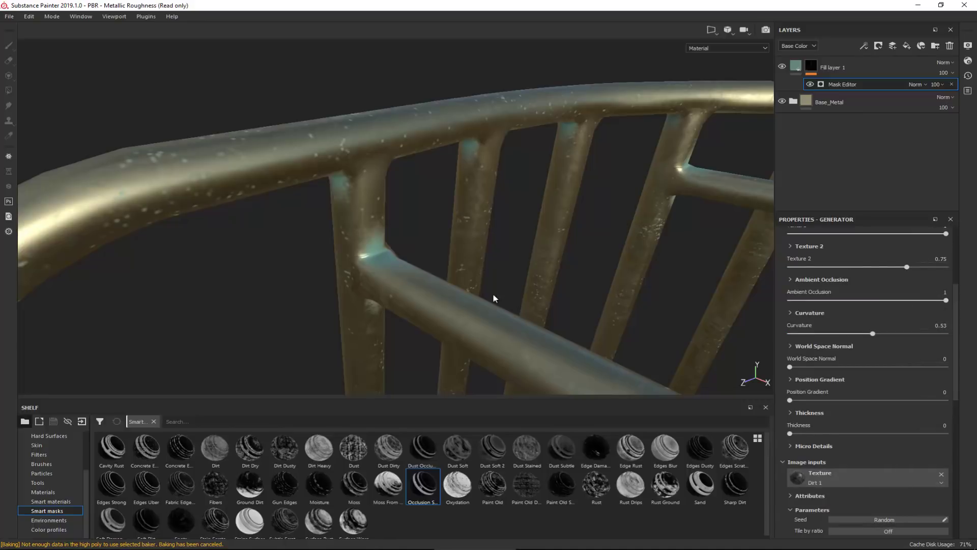
Set the Mask Editor generator's Global Balance to 0.78 and Global Contrast to 0.41
scroll(493, 294, "up", 3)
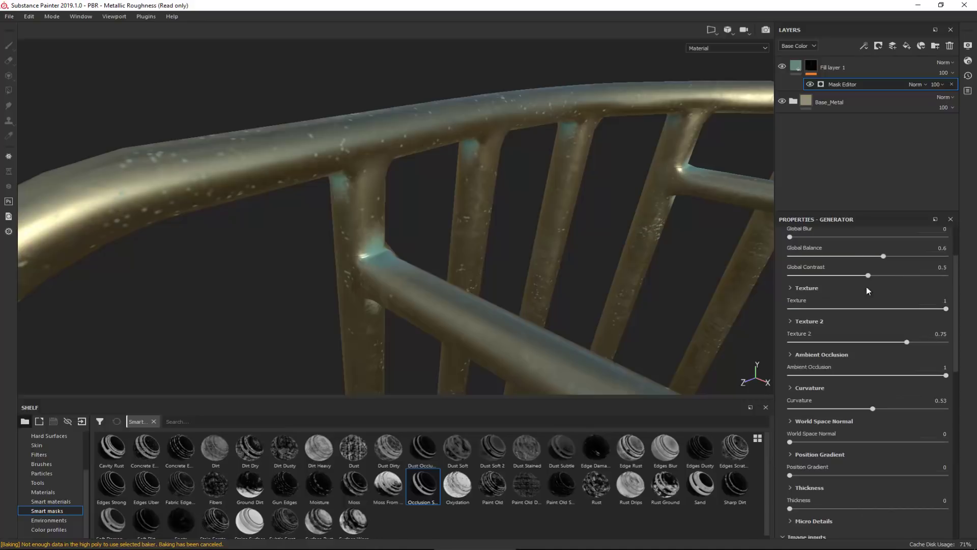
left_click_drag(884, 256, 910, 257)
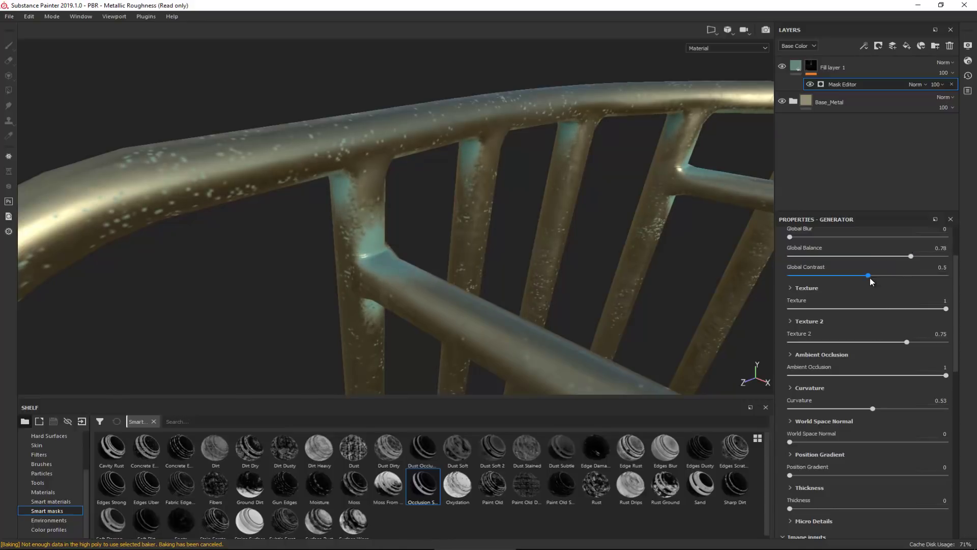
mouse_move(841, 273)
left_mouse_down()
mouse_move(969, 264)
mouse_move(853, 271)
left_mouse_up()
Examine the teal discoloration and specks on the frame's joints, rails and upright bars from close up and at a distance
right_click_drag(412, 153, 361, 66, "alt")
middle_click_drag(426, 275, 395, 216, "alt")
left_click_drag(431, 294, 971, 183, "alt")
left_click_drag(334, 144, 665, 133, "alt")
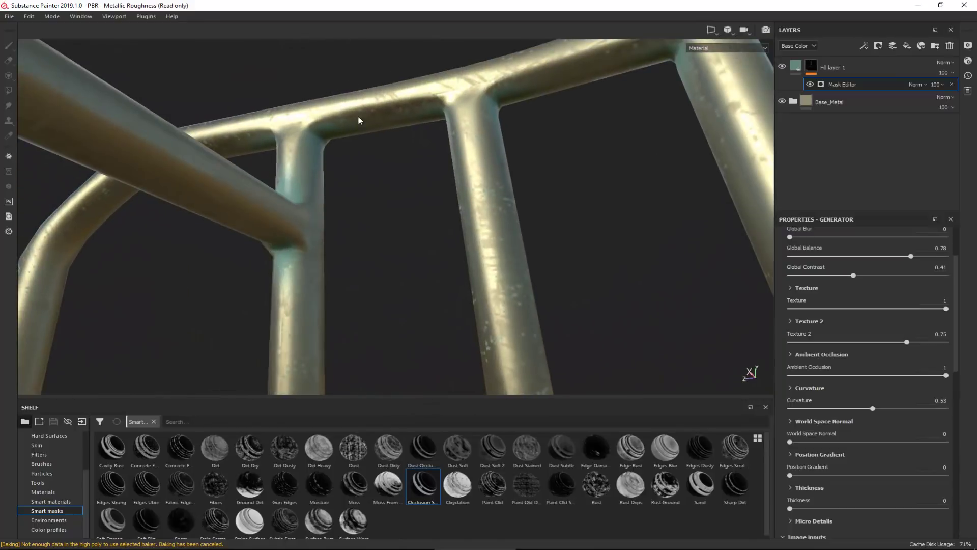
left_click_drag(307, 124, 543, 251, "alt")
middle_click_drag(542, 252, 463, 270, "alt")
right_click_drag(462, 270, 436, 80, "alt")
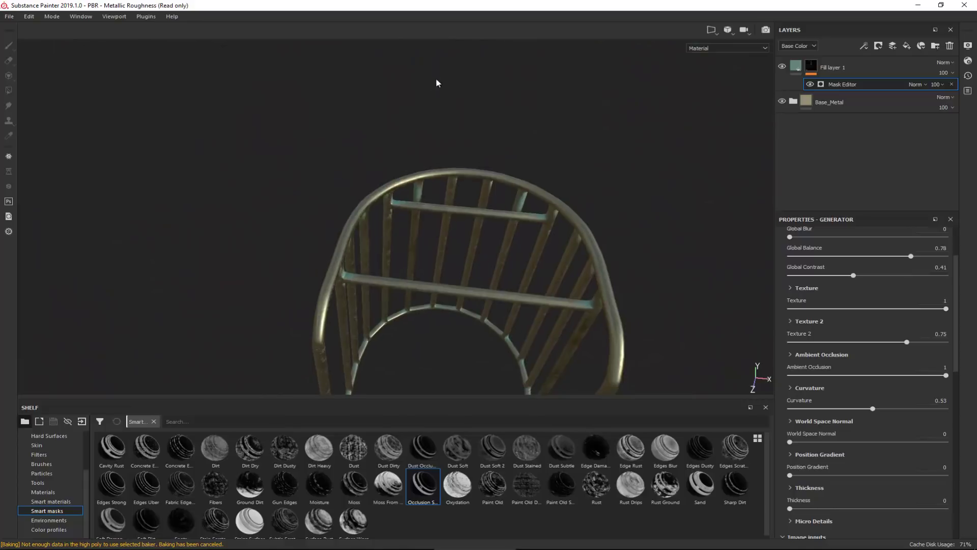
middle_click_drag(456, 163, 436, 112, "alt")
right_click_drag(436, 112, 469, 277, "alt")
left_click_drag(469, 277, 421, 280, "alt")
left_click_drag(392, 321, 446, 209, "alt")
Add a Paint effect above the Mask Editor in Fill layer 1's mask
left_click(836, 68)
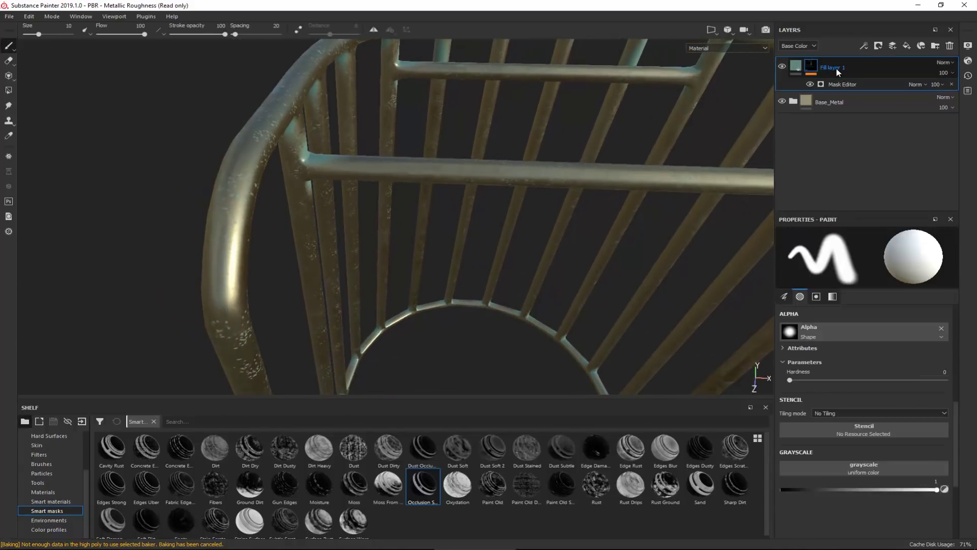
left_click(867, 47)
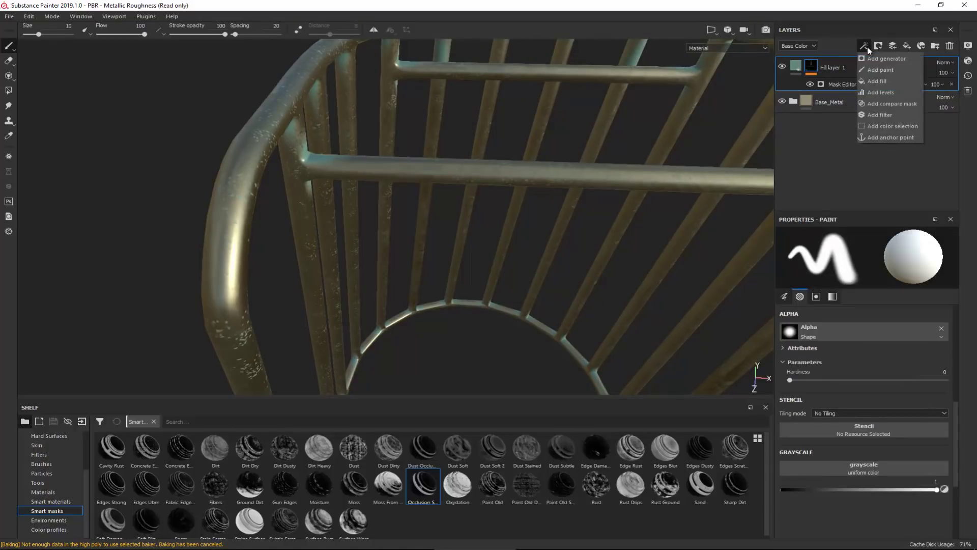
left_click(883, 71)
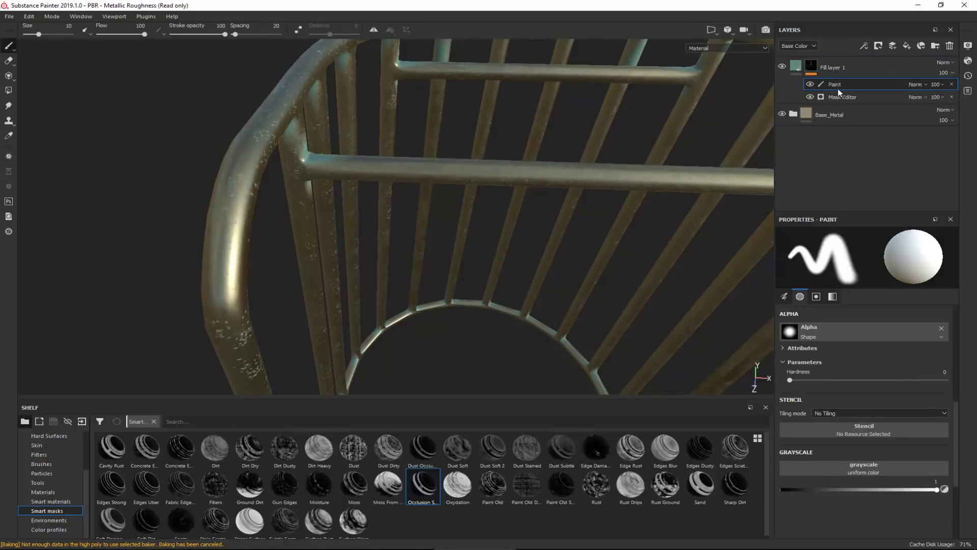
Try a white mask stroke along the upper crossbar, undo it, and set the brush's grayscale value to 0
mouse_move(473, 173)
left_mouse_down()
mouse_move(616, 177)
mouse_move(397, 168)
mouse_move(452, 173)
mouse_move(409, 172)
left_mouse_up()
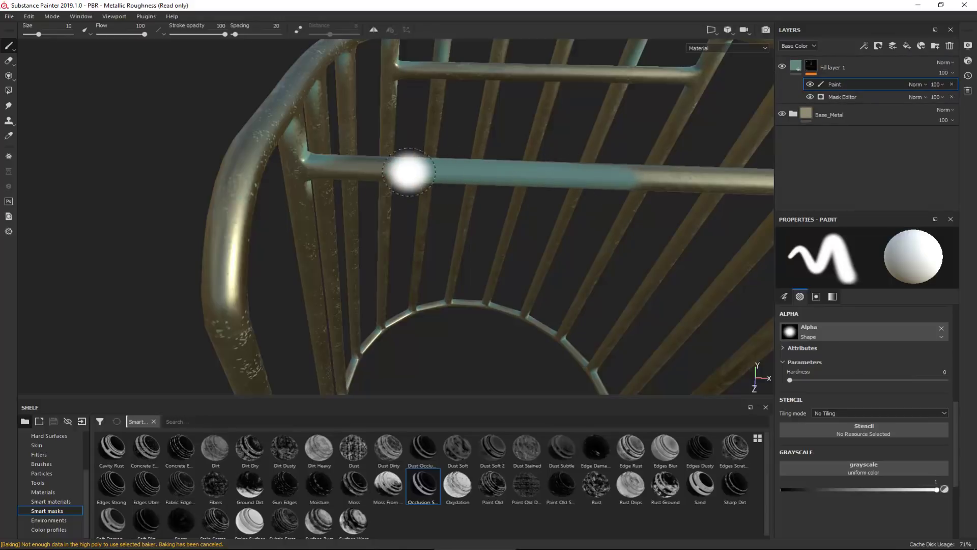
key("ctrl+z")
left_click_drag(937, 490, 770, 473)
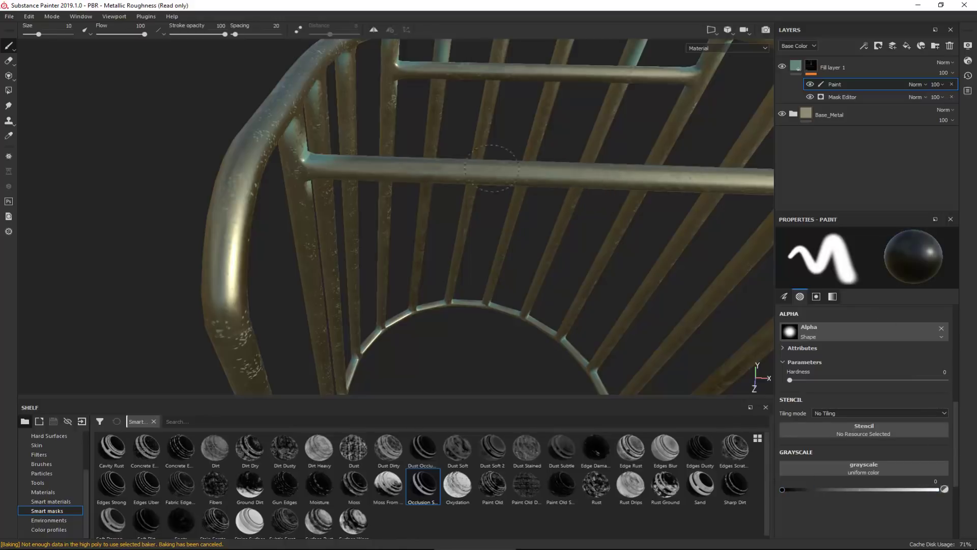
Paint black on the mask over the stray teal specks along the frame's outer post and curved upper corner
left_click_drag(399, 233, 393, 212, "alt")
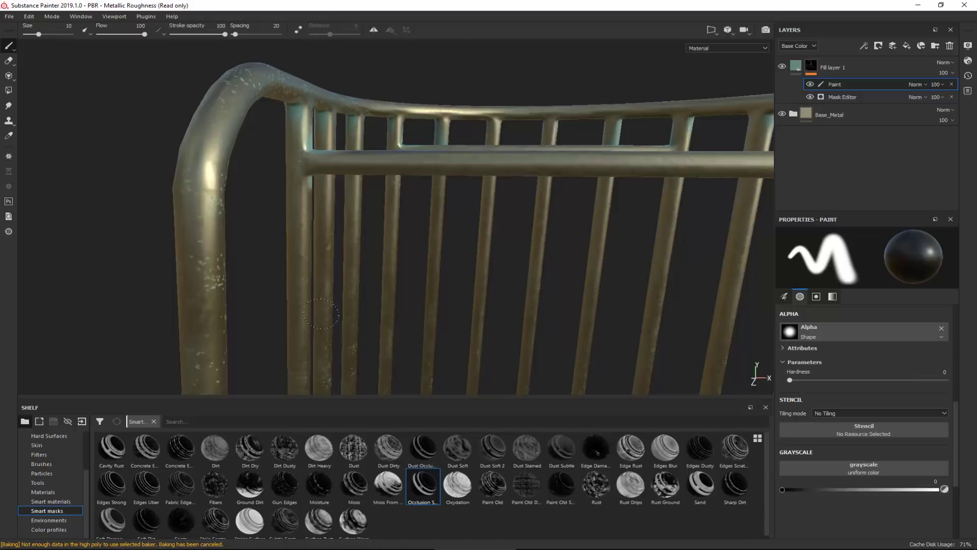
left_click_drag(367, 270, 255, 152, "alt")
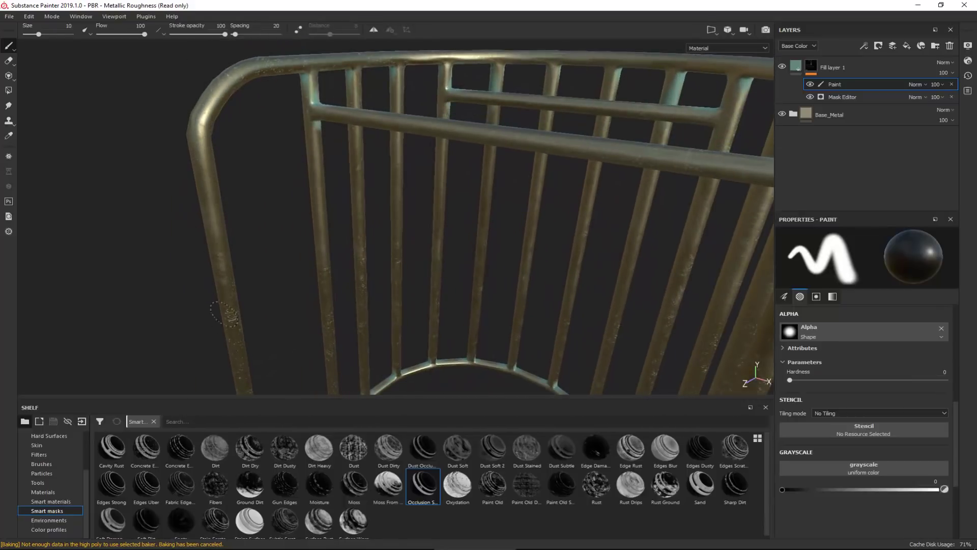
mouse_move(235, 350)
left_mouse_down("alt")
mouse_move(284, 183)
mouse_move(261, 174)
left_mouse_up("alt")
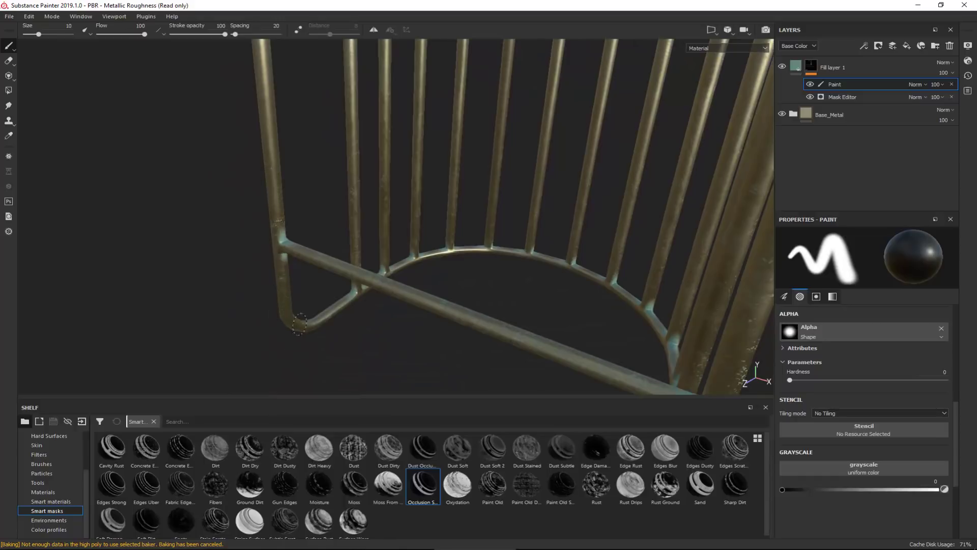
left_click_drag(478, 190, 346, 130, "alt")
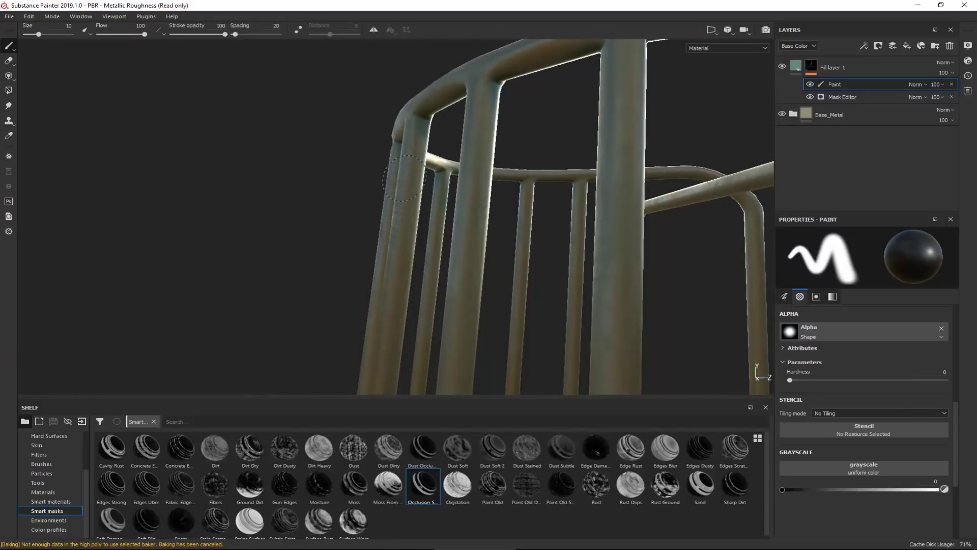
mouse_move(360, 186)
left_mouse_down("alt")
mouse_move(751, 210)
mouse_move(493, 231)
left_mouse_up("alt")
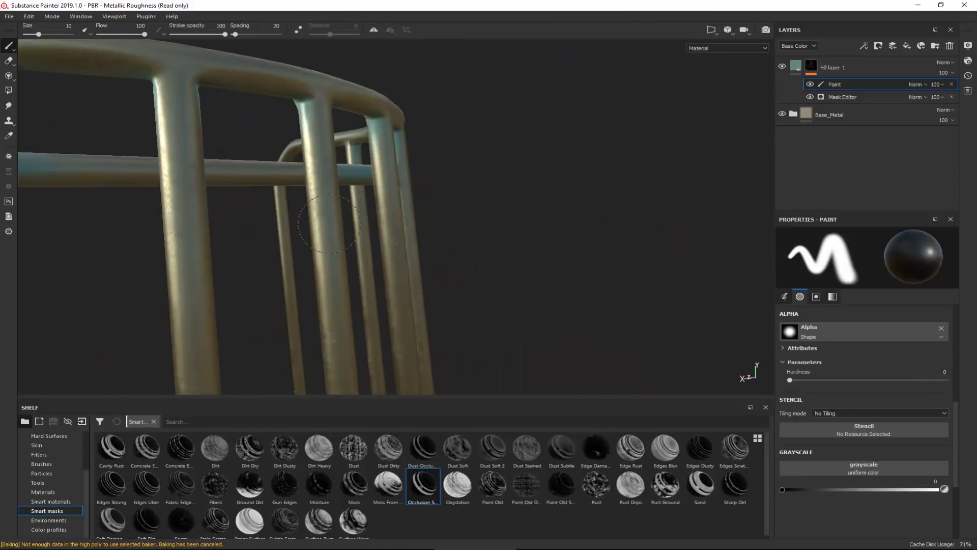
left_click_drag(312, 172, 689, 212, "alt")
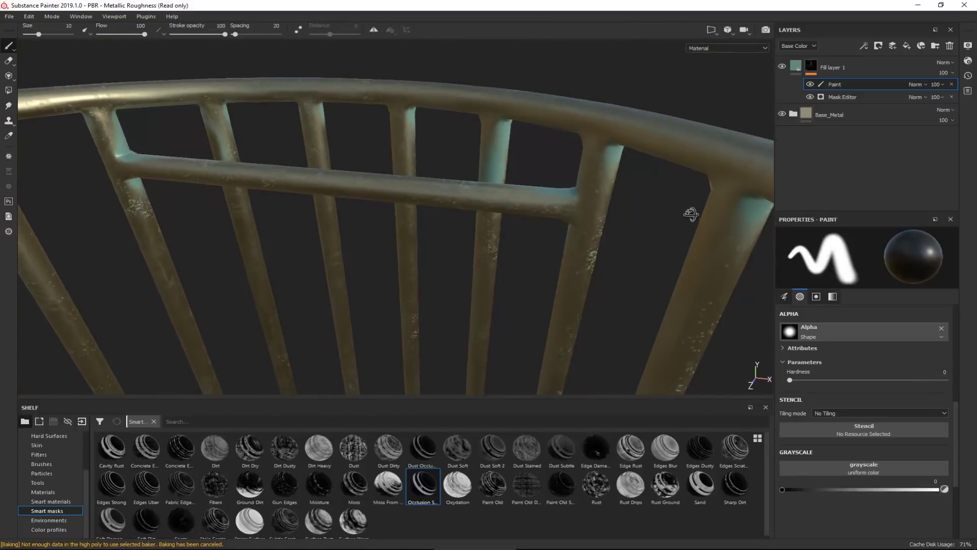
mouse_move(470, 234)
left_mouse_down("alt")
mouse_move(497, 207)
mouse_move(395, 218)
mouse_move(264, 270)
mouse_move(255, 136)
mouse_move(310, 191)
mouse_move(246, 247)
mouse_move(388, 139)
mouse_move(247, 195)
mouse_move(258, 277)
mouse_move(309, 279)
left_mouse_up("alt")
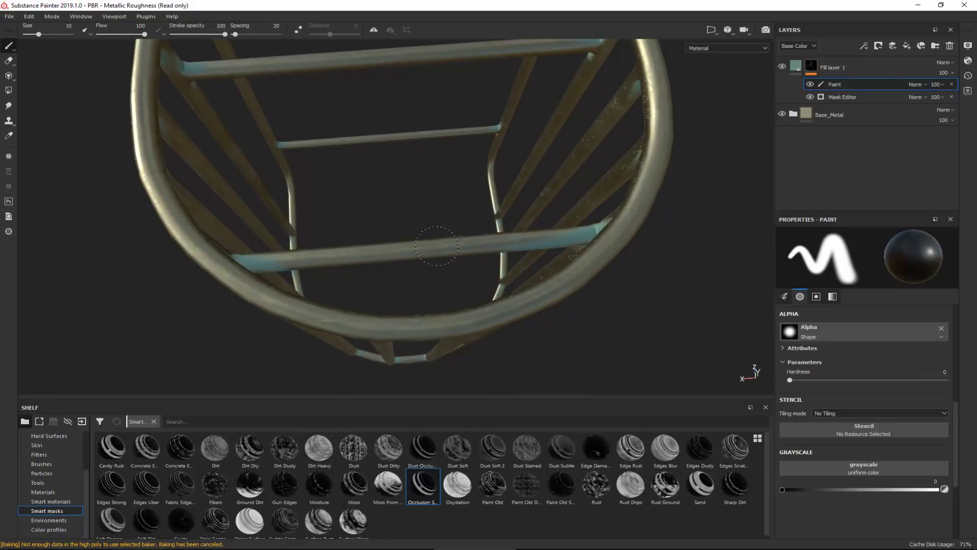
Continue painting out the excess teal specks on the upper rail, crossbars and upright bars, keeping the tint around the joints
left_click_drag(560, 251, 10, 193, "alt")
mouse_move(366, 198)
left_mouse_down("alt")
mouse_move(322, 212)
mouse_move(468, 37)
mouse_move(456, 161)
mouse_move(340, 177)
mouse_move(368, 174)
left_mouse_up("alt")
right_click_drag(351, 204, 303, 159, "alt")
middle_click_drag(304, 160, 494, 260, "alt")
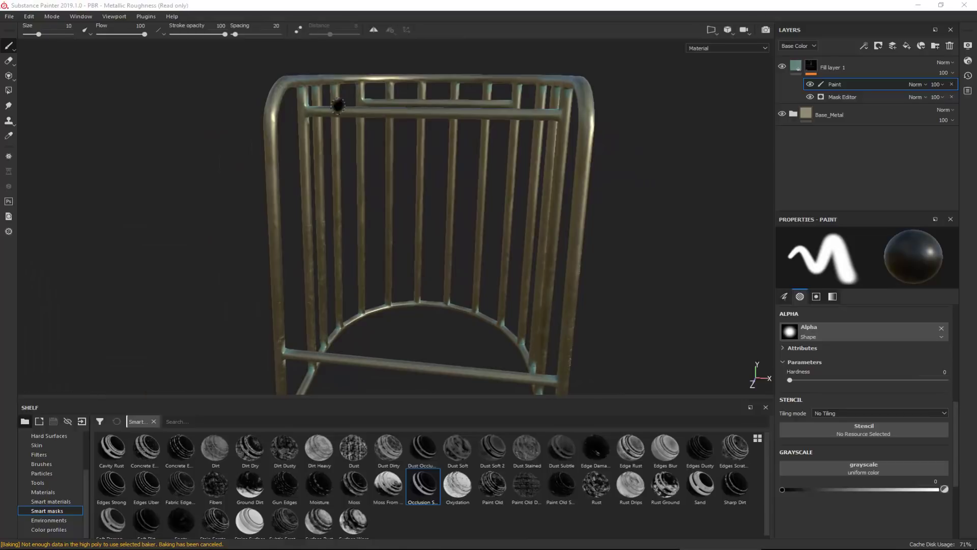
mouse_move(494, 261)
left_mouse_down("alt")
mouse_move(380, 189)
mouse_move(646, 258)
mouse_move(465, 209)
mouse_move(284, 221)
left_mouse_up("alt")
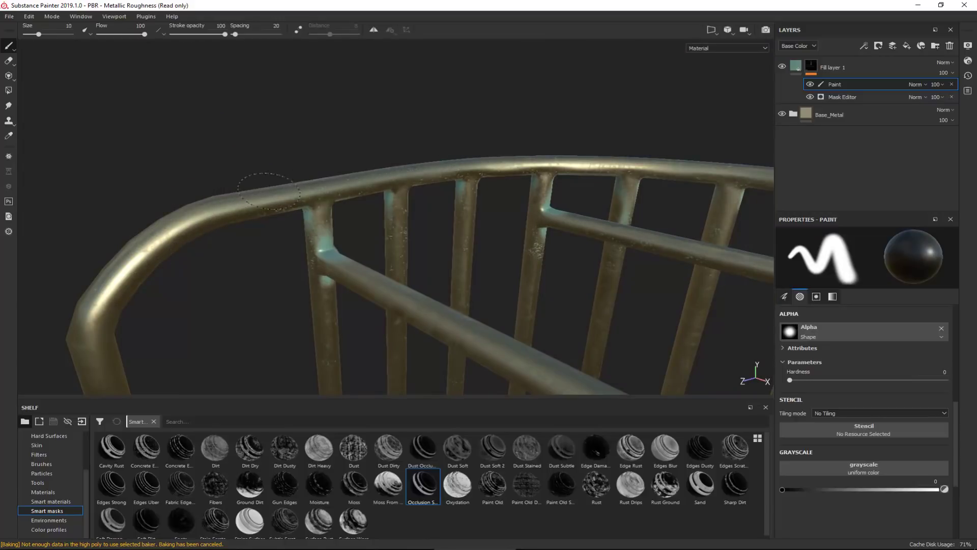
left_click_drag(366, 351, 394, 300, "alt")
middle_click_drag(395, 301, 432, 188, "alt")
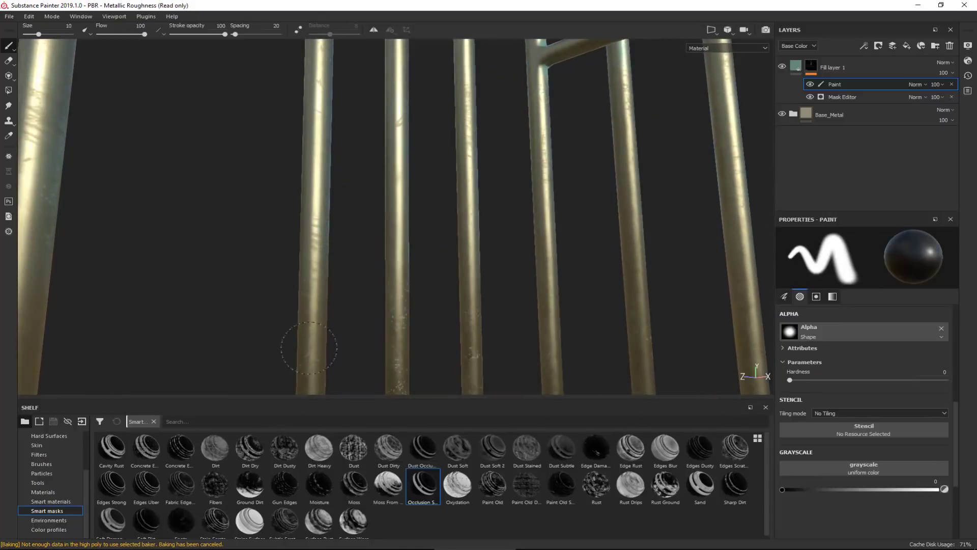
mouse_move(453, 83)
left_mouse_down("alt")
mouse_move(426, 345)
mouse_move(434, 270)
left_mouse_up("alt")
middle_click_drag(434, 267, 435, 217, "alt")
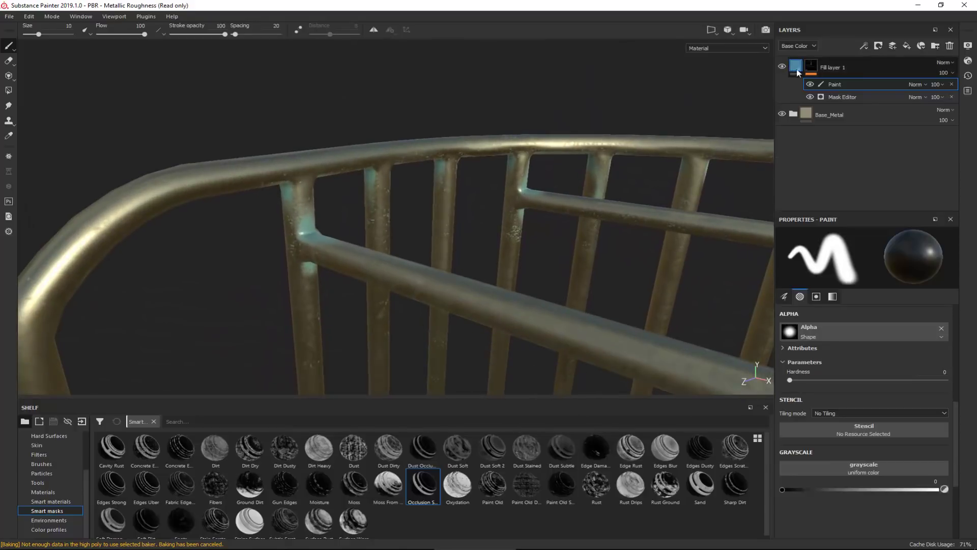
Rename Fill layer 1 as Green_Color
left_click(839, 67)
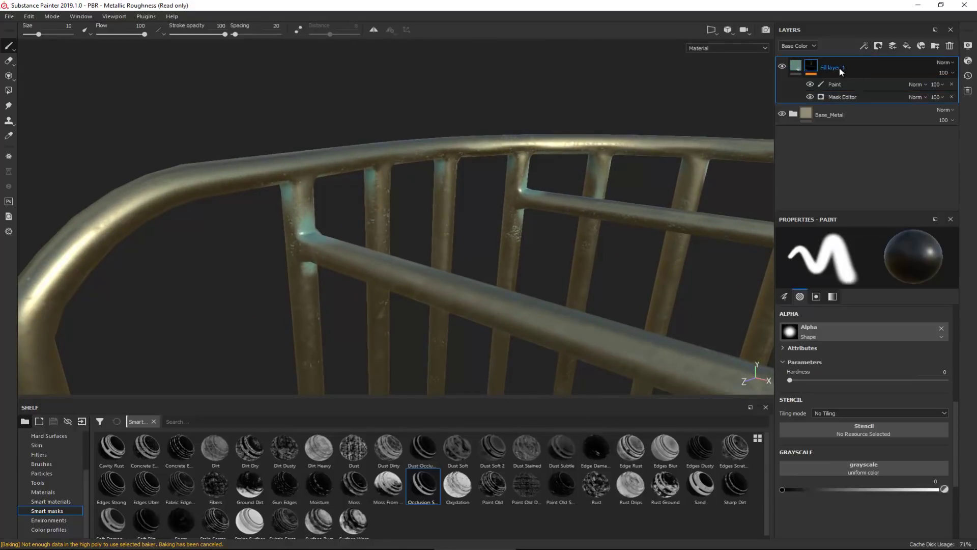
double_click(839, 68)
type("Green_Color")
Duplicate the Green_Color layer and set the copy's base color to a pale grey-beige
right_click(850, 69)
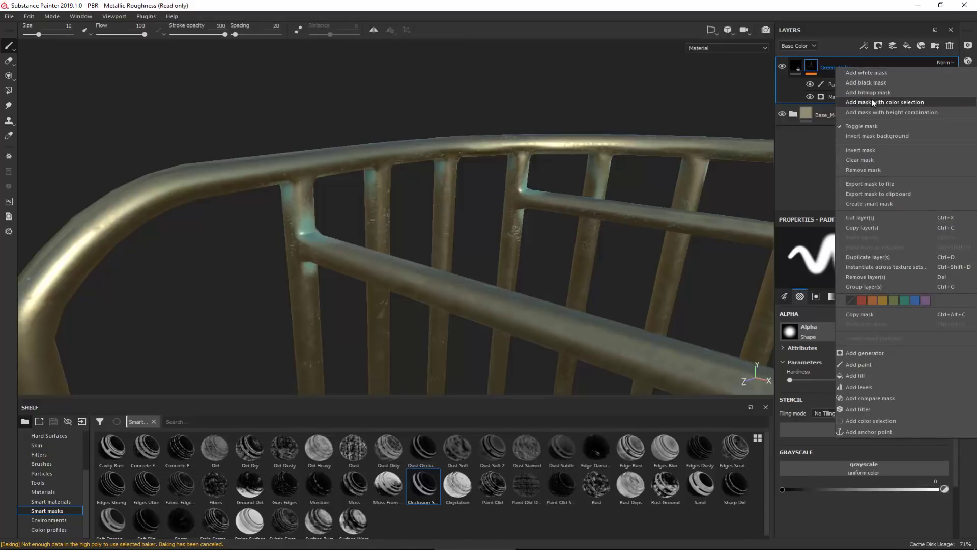
left_click(896, 258)
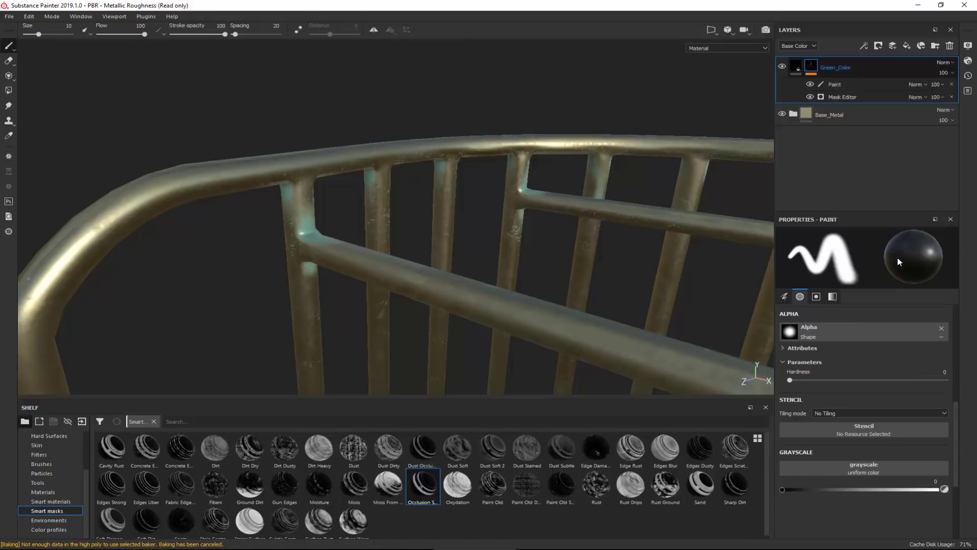
mouse_move(815, 71)
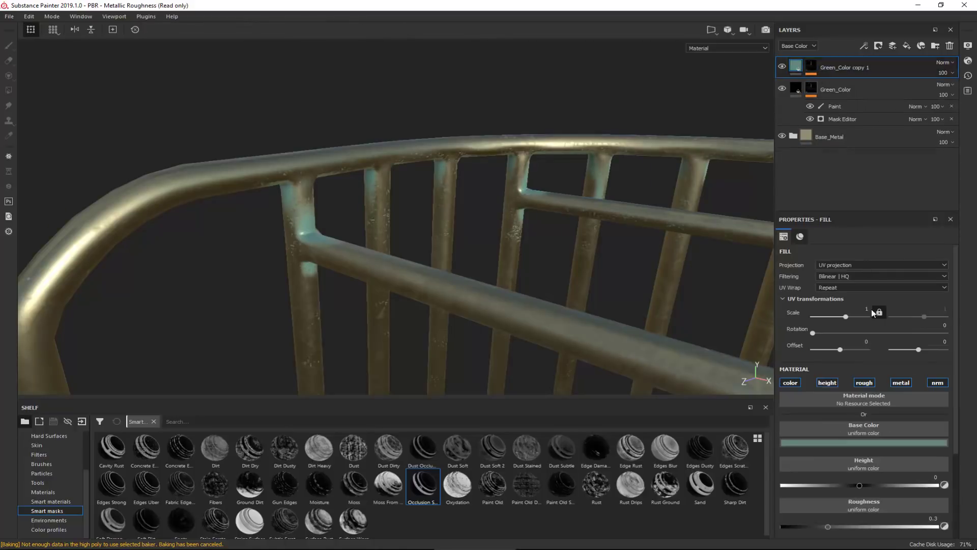
left_click(873, 442)
left_click(882, 452)
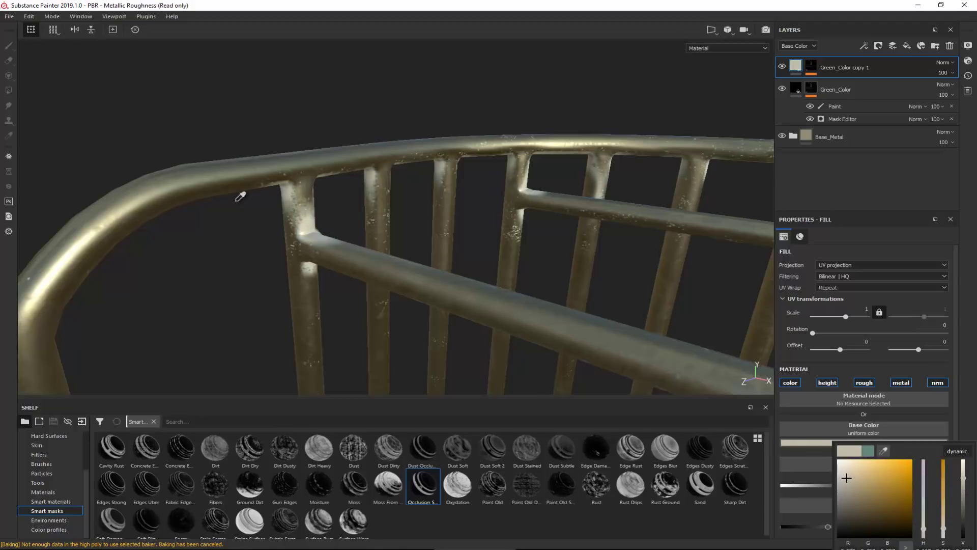
left_click(327, 217)
Compare the pale discoloration around the joints with the weld marks in the reference photo in Windows Photo Viewer
right_click_drag(328, 217, 364, 317, "alt")
left_click_drag(0, 74, 440, 94)
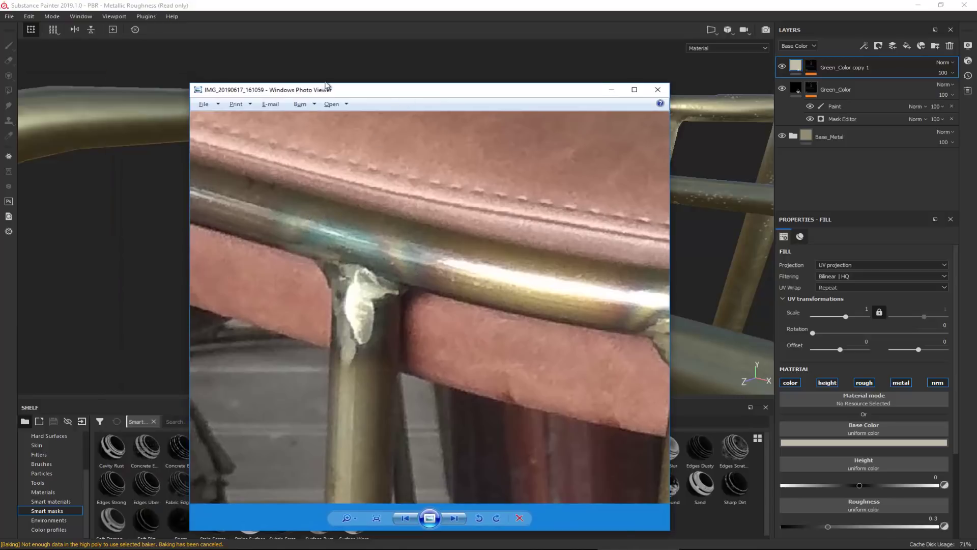
key("alt+Tab")
scroll(385, 232, "down", 2)
middle_click_drag(385, 232, 501, 238, "alt")
scroll(502, 238, "up", 3)
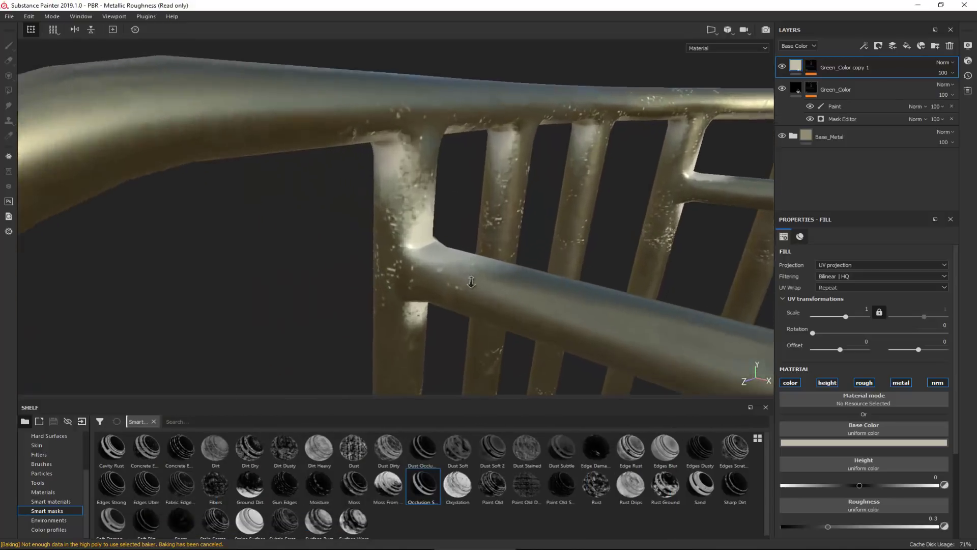
Lower the Curvature to 0.49 and the Global Balance to 0.45 in the Green_Color copy 1 layer's Mask Editor generator
left_click(814, 68)
left_click(819, 76)
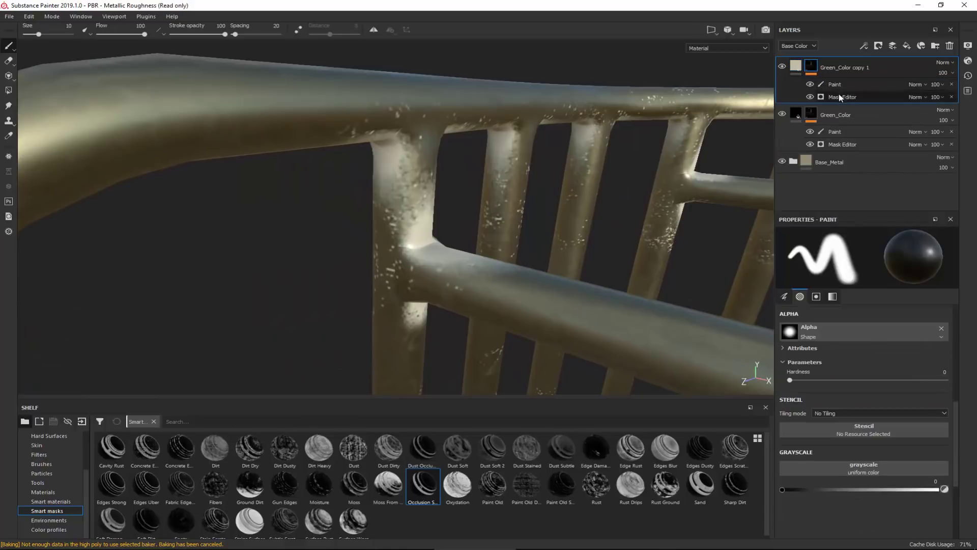
left_click(844, 97)
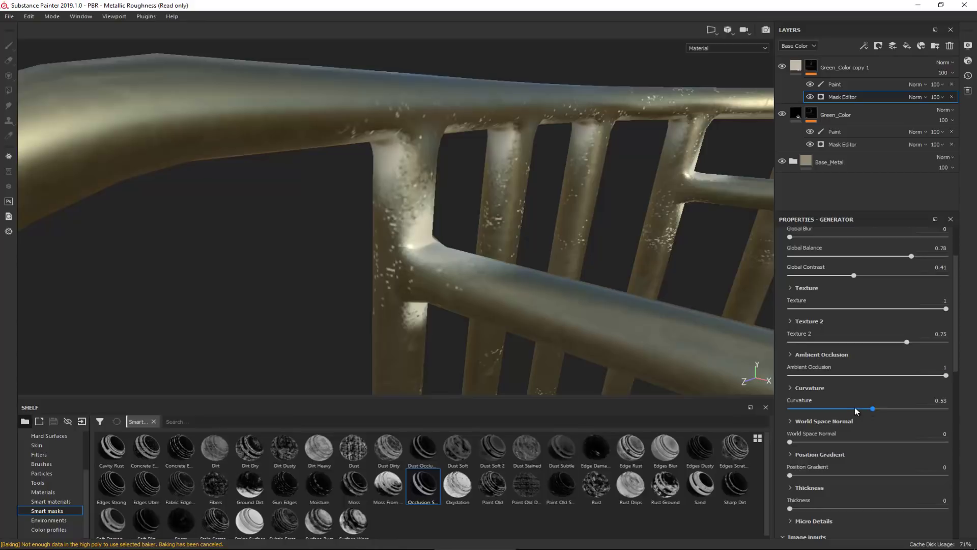
left_click_drag(874, 408, 853, 412)
scroll(864, 326, "up", 3)
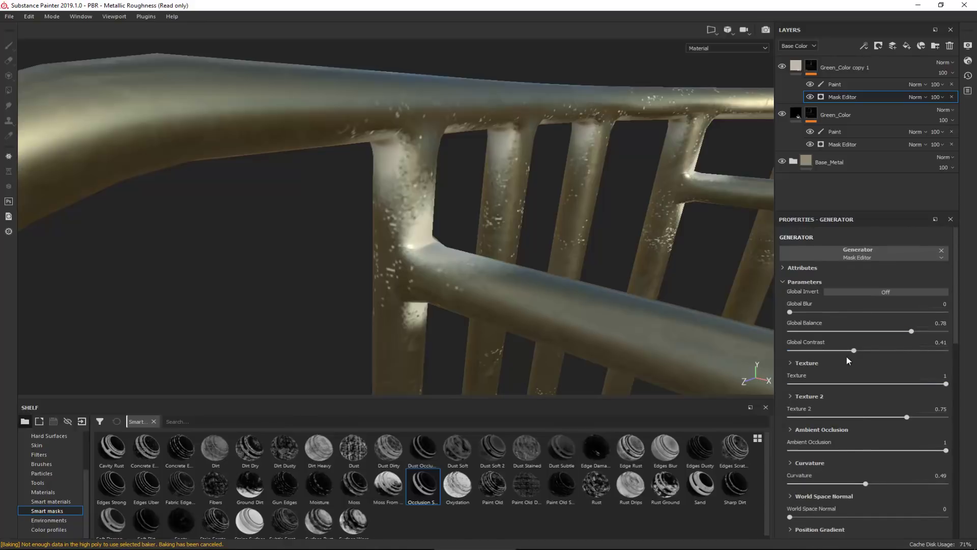
left_click_drag(886, 336, 859, 334)
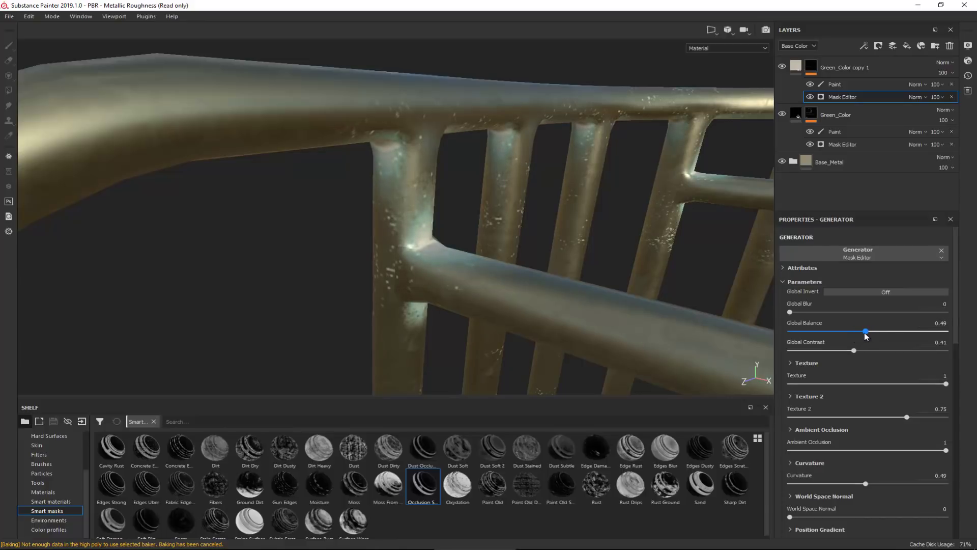
left_click_drag(542, 233, 458, 257, "alt")
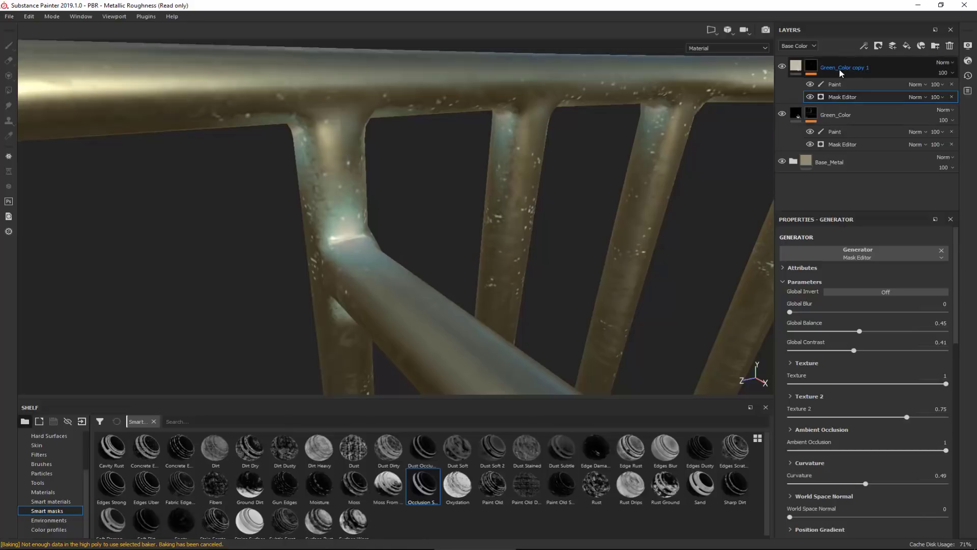
Rename the Green_Color copy 1 layer as Yellow Color
left_click(839, 69)
type("Yellow")
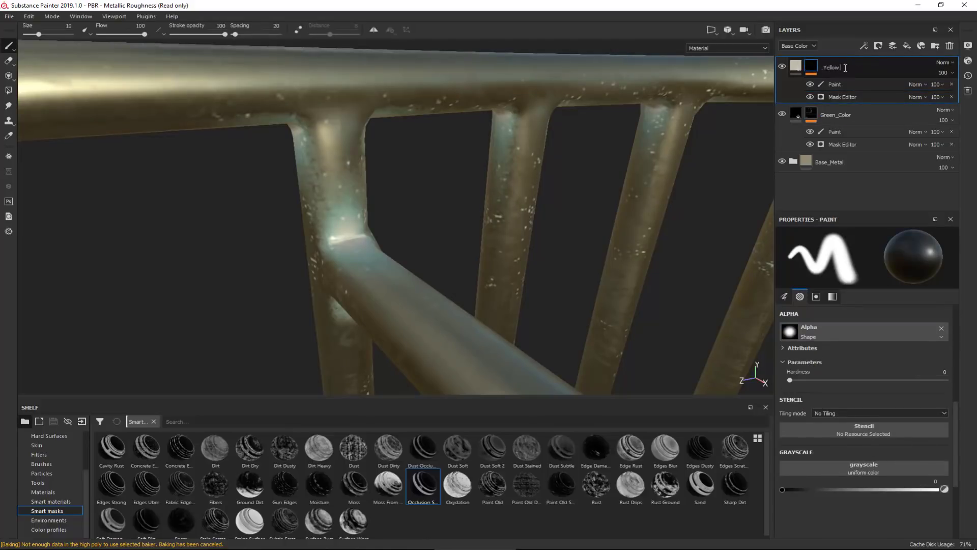
key("Return")
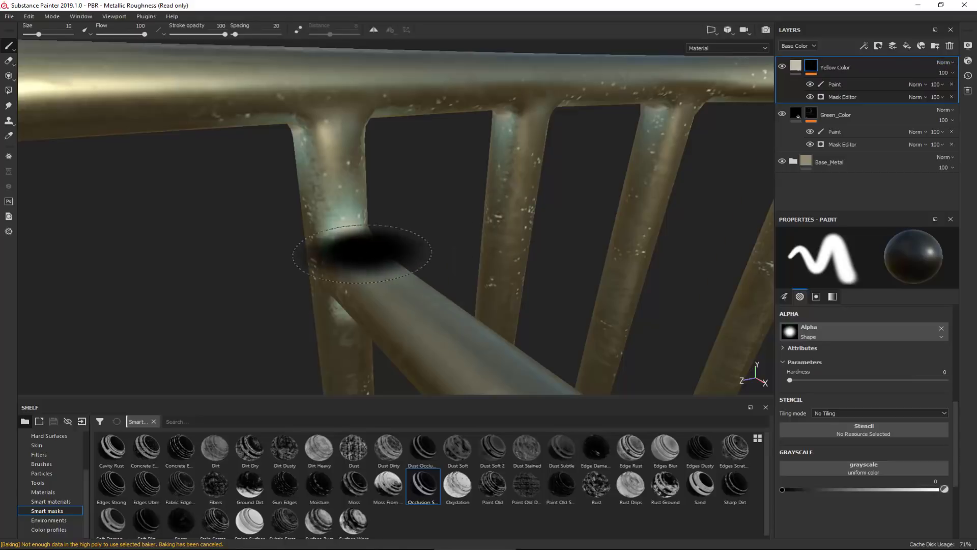
Duplicate the Yellow Color layer and rename the copy as Red Color
right_click_drag(381, 244, 373, 281, "alt")
left_click_drag(328, 236, 307, 136, "alt")
left_click_drag(283, 99, 366, 209, "alt")
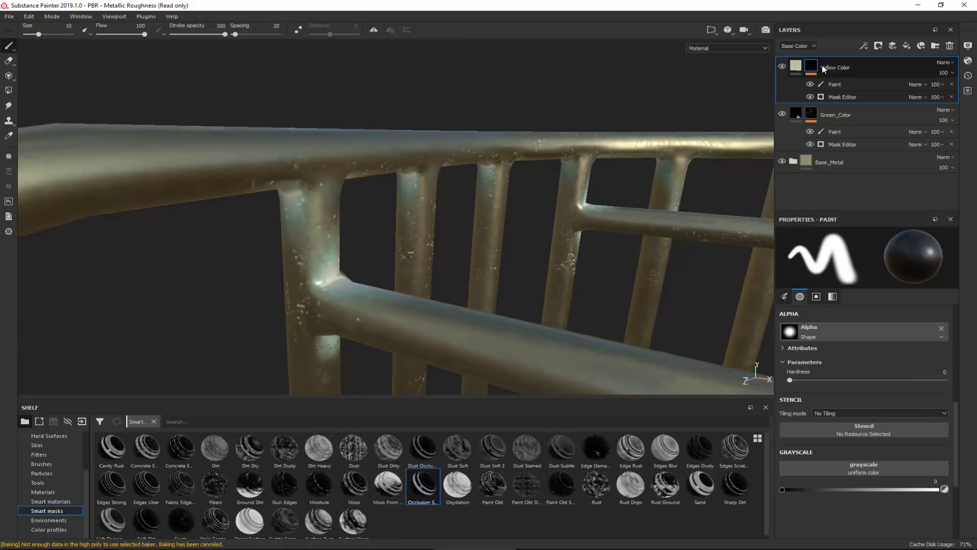
right_click(837, 68)
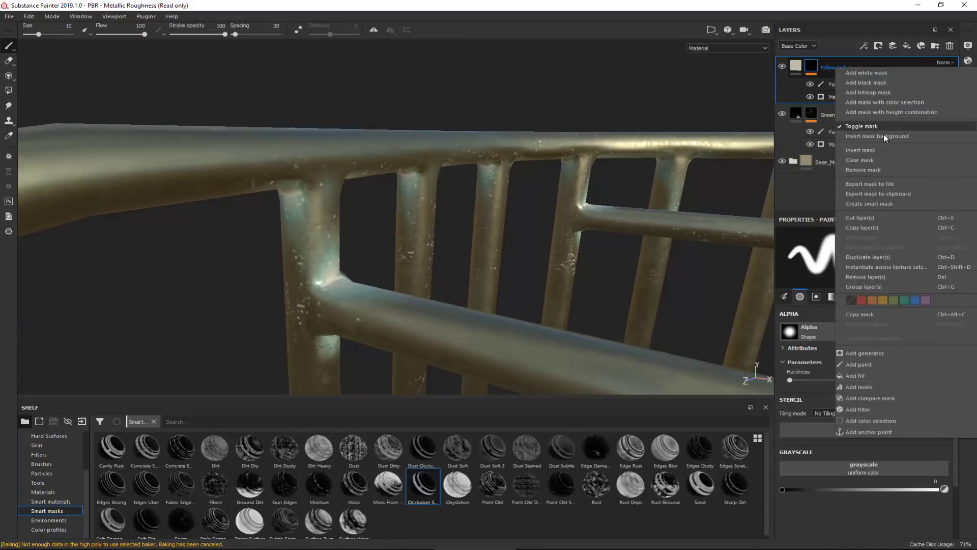
left_click(888, 255)
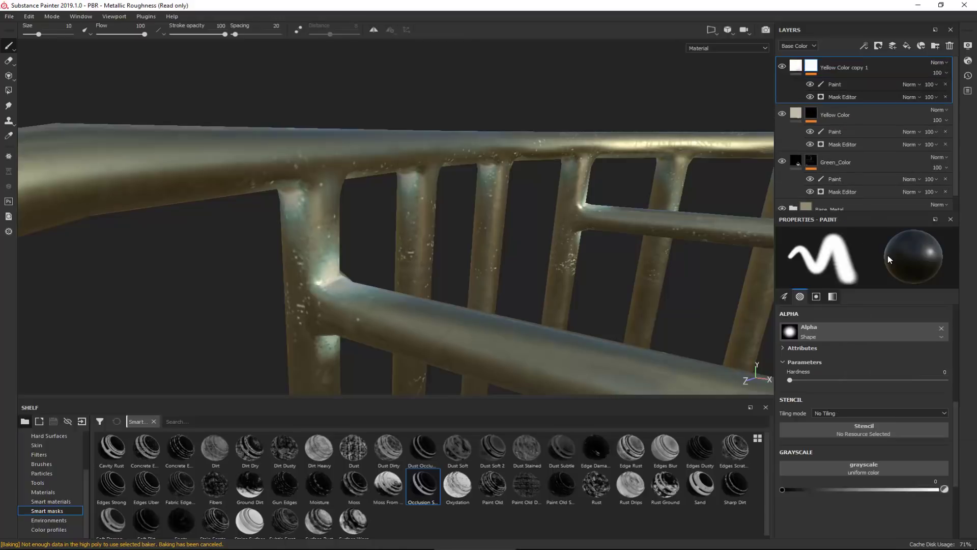
double_click(838, 67)
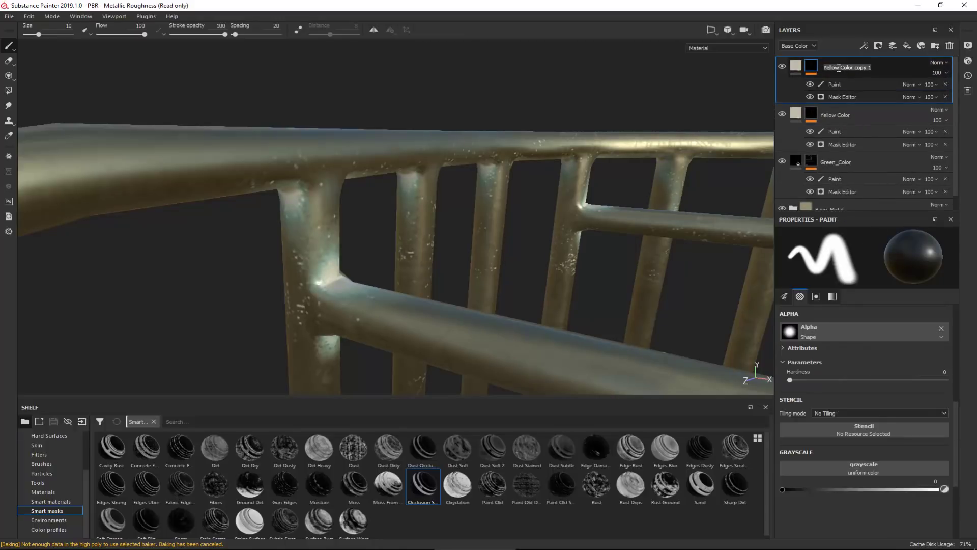
type("Red Color")
Set the Red Color layer's base color to a muted, desaturated dark red
left_click(797, 66)
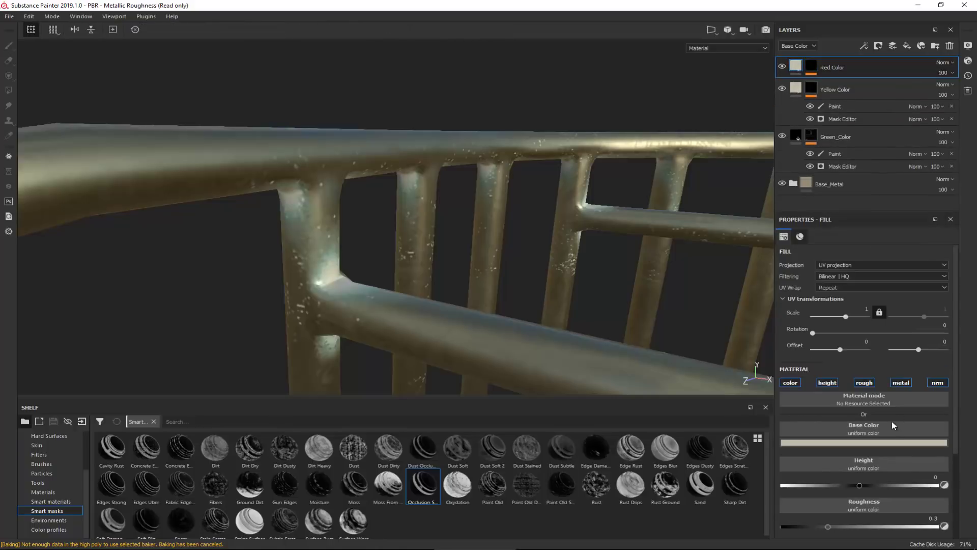
left_click(892, 444)
left_click_drag(888, 453, 1, 323)
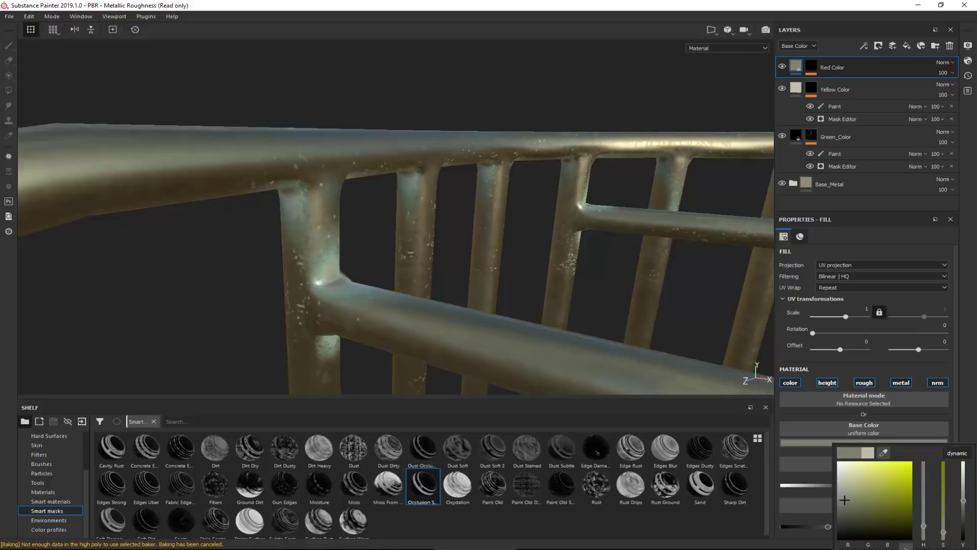
left_click_drag(926, 526, 924, 528)
left_click(924, 502)
left_click(944, 483)
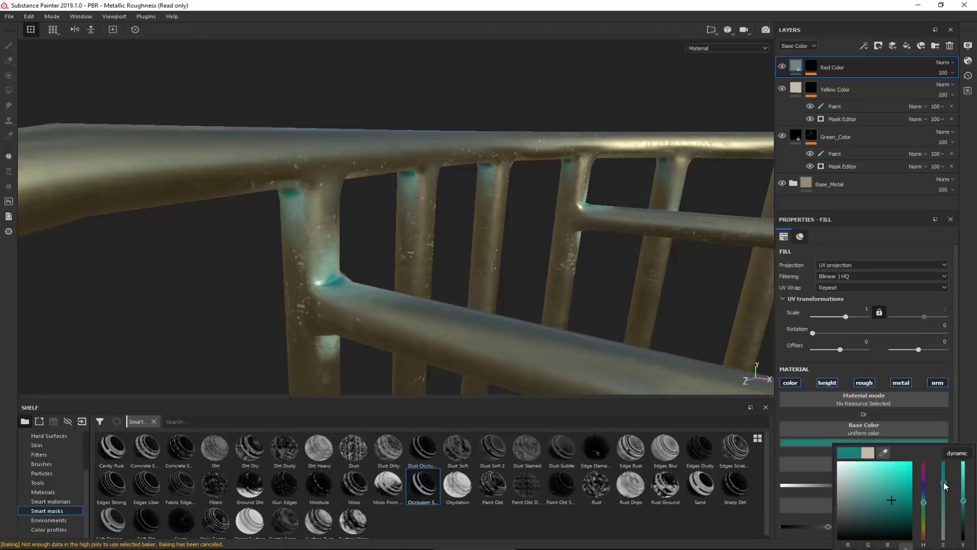
left_click(924, 464)
left_click(904, 466)
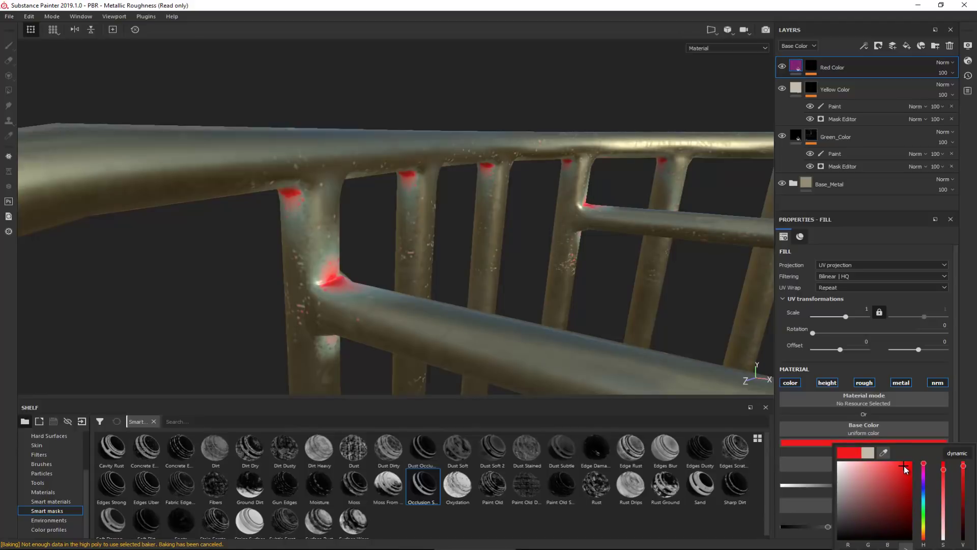
left_click_drag(943, 516, 965, 506)
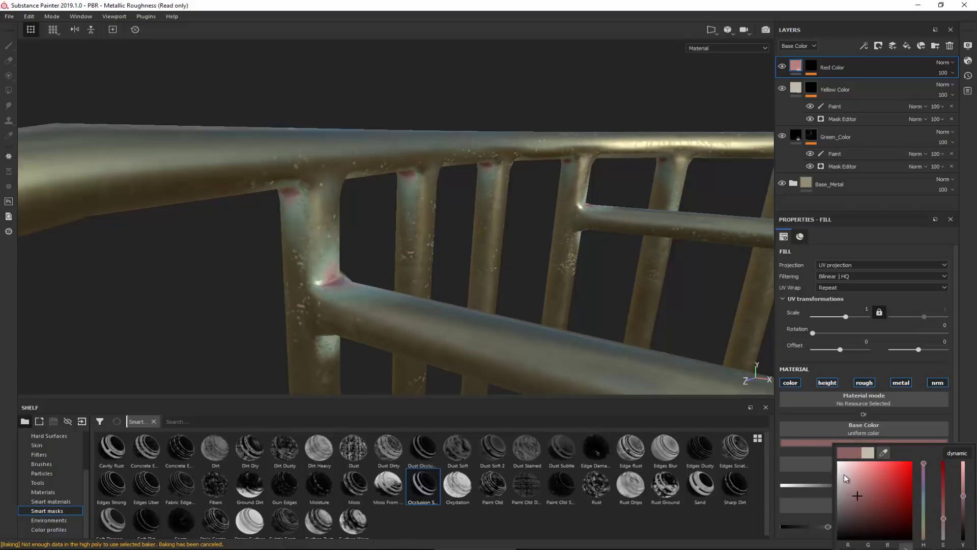
left_click(859, 501)
left_click_drag(859, 502, 867, 499)
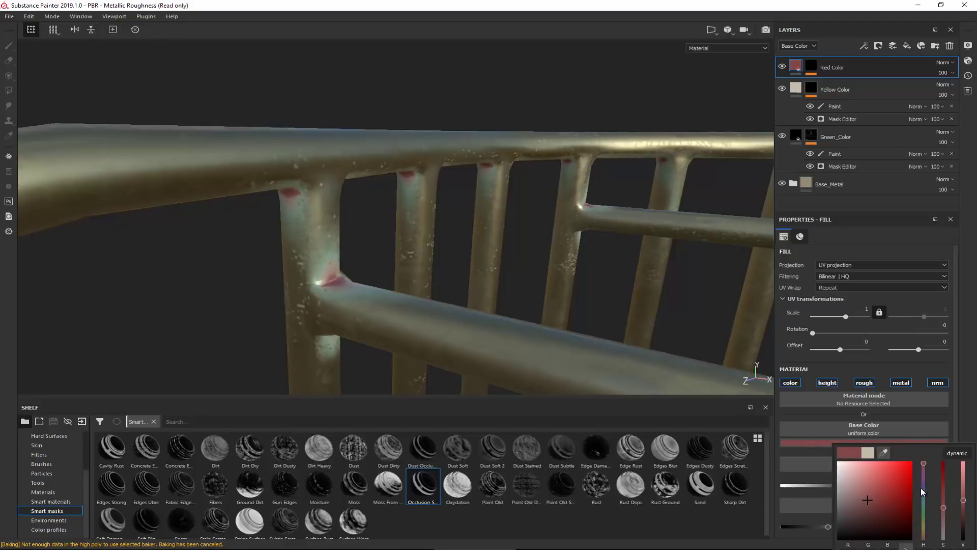
mouse_move(940, 505)
left_mouse_down()
mouse_move(943, 497)
mouse_move(942, 515)
left_mouse_up()
Tighten the Red Color layer's Mask Editor generator with Texture 2 at 0.64, Global Contrast at 0.81 and Global Balance at 0.36
left_click_drag(410, 224, 346, 275, "alt")
left_click(811, 66)
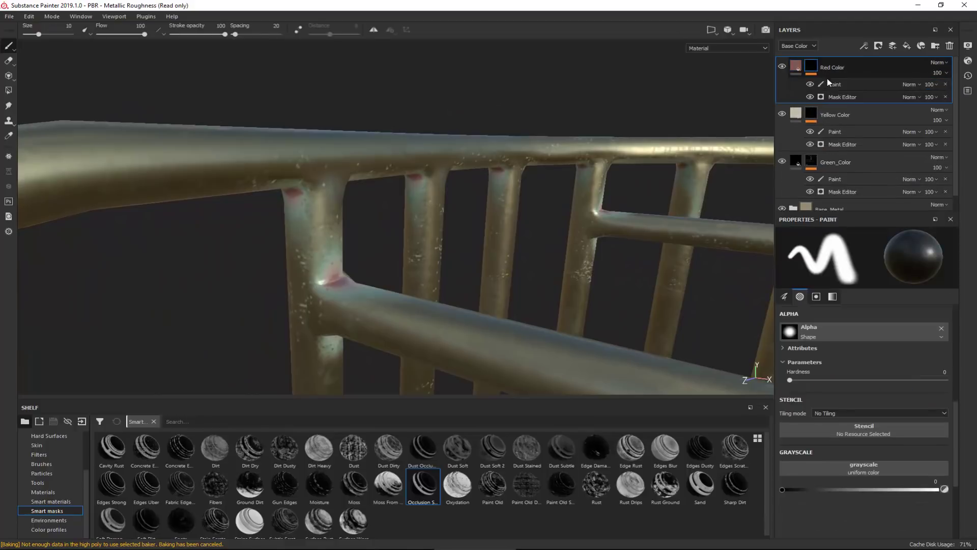
left_click(844, 98)
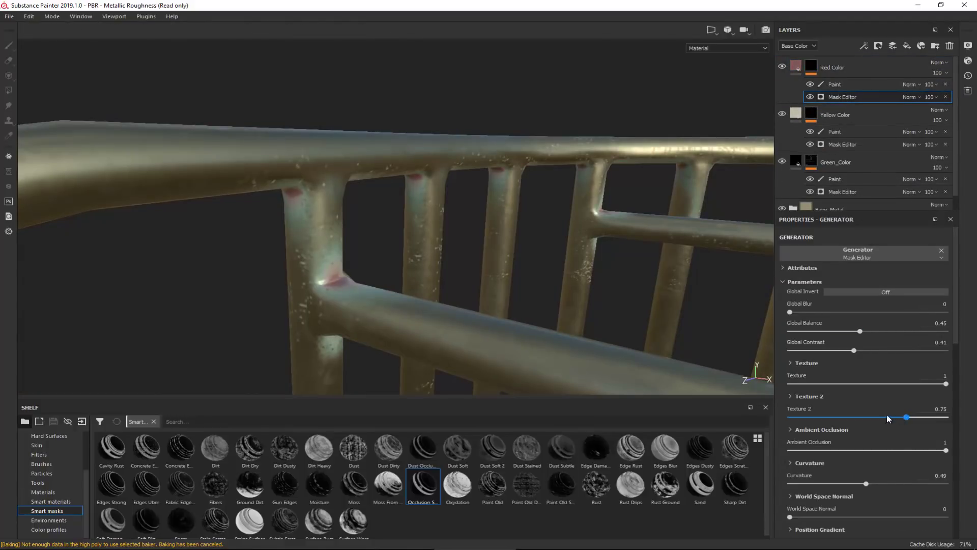
left_click_drag(832, 418, 910, 420)
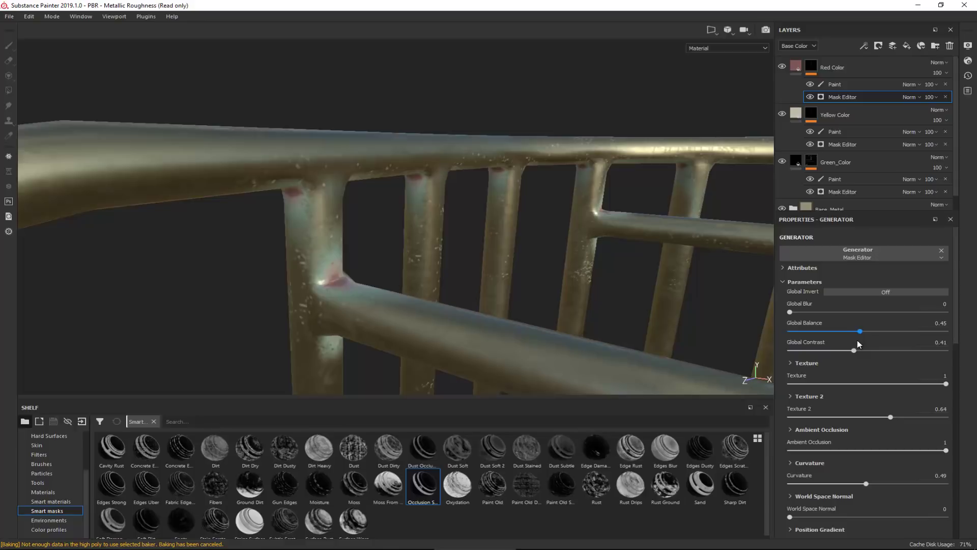
left_click_drag(871, 349, 916, 350)
mouse_move(862, 331)
left_mouse_down()
mouse_move(876, 331)
mouse_move(844, 331)
left_mouse_up()
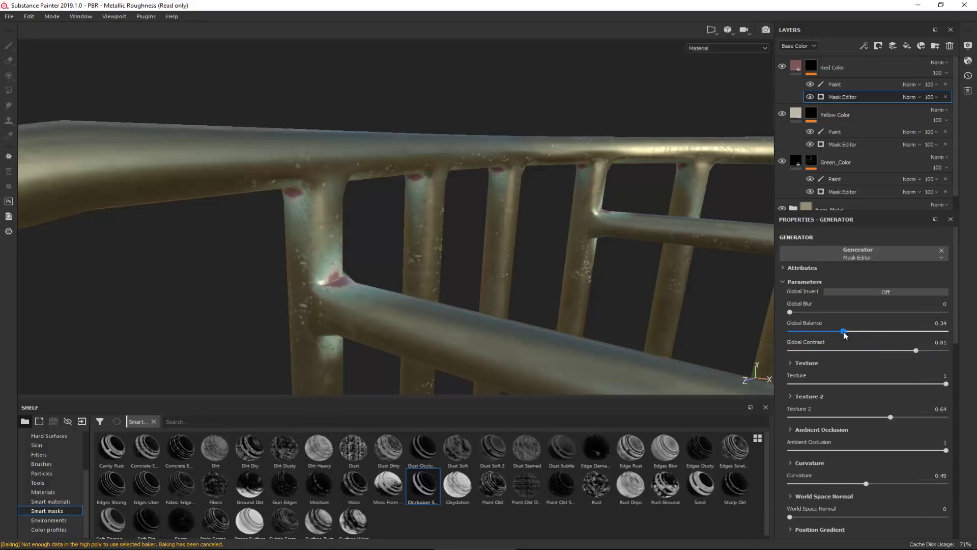
Inspect the red tint at the frame's joints from several angles and compare it with the weld in the Windows Photo Viewer reference photo
left_click_drag(488, 321, 422, 233, "alt")
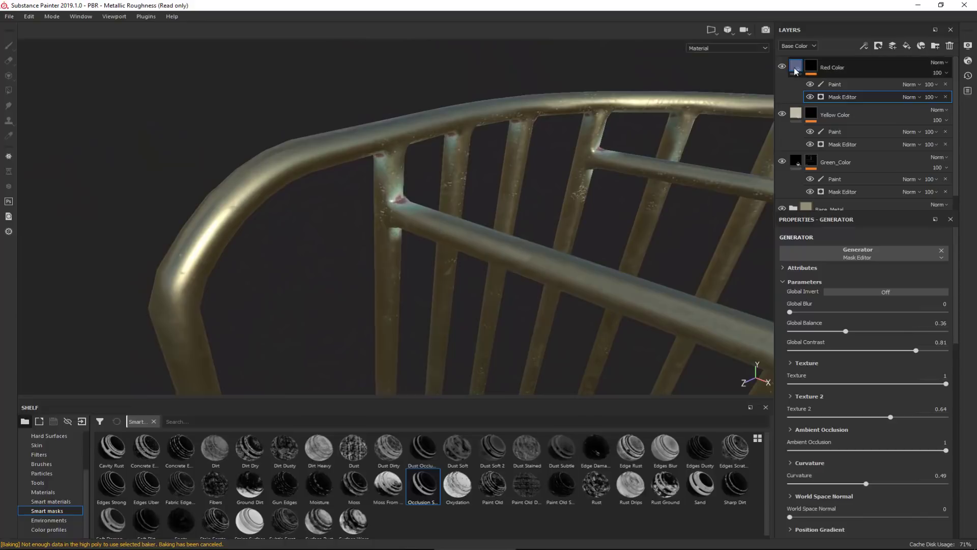
right_click_drag(408, 187, 437, 405, "alt")
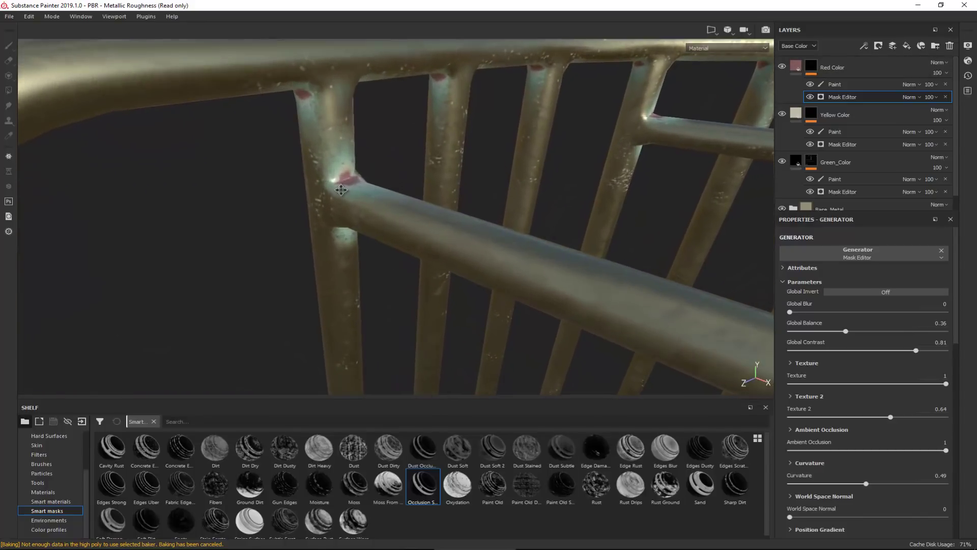
middle_click_drag(336, 188, 408, 229, "alt")
left_click_drag(413, 216, 353, 195, "alt")
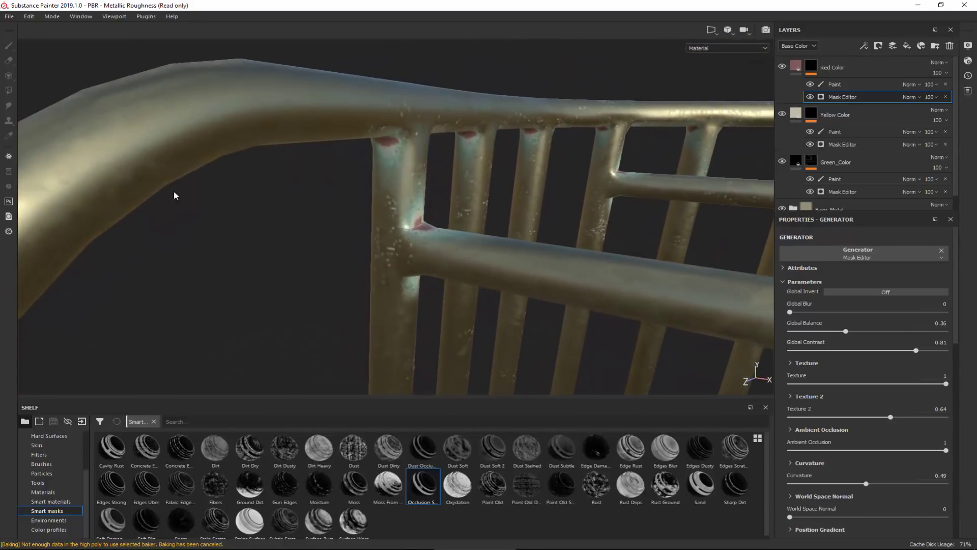
left_click_drag(0, 54, 419, 54)
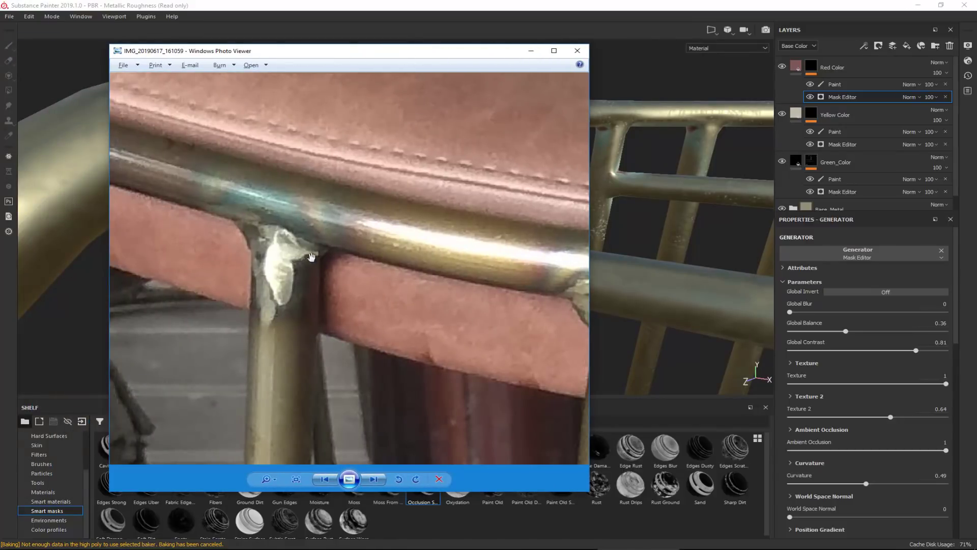
key("alt+Tab")
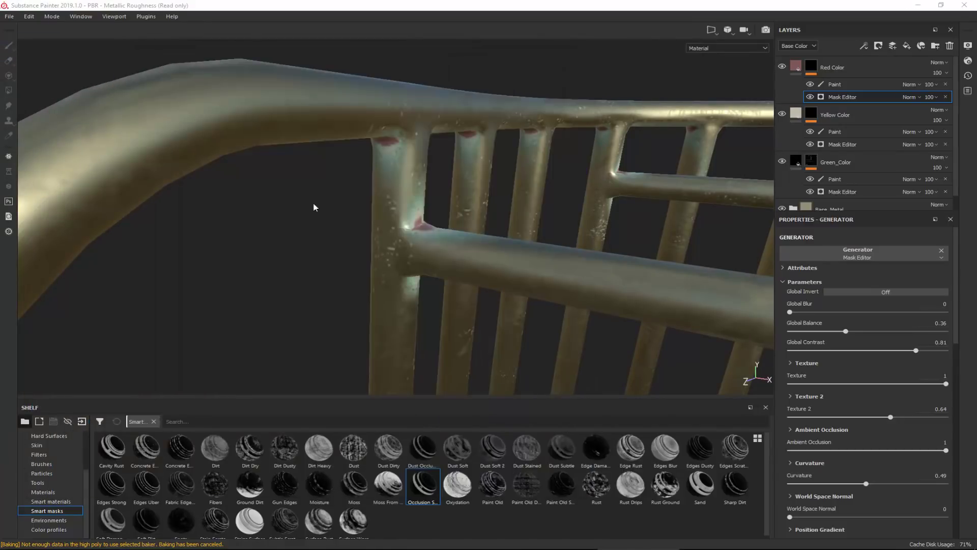
left_click_drag(311, 207, 500, 230, "alt")
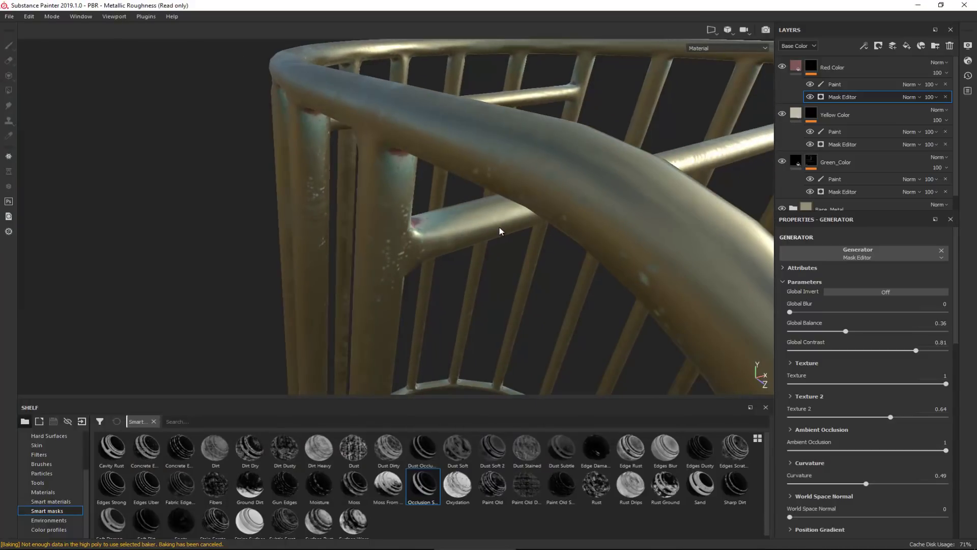
left_click_drag(345, 277, 400, 183, "alt")
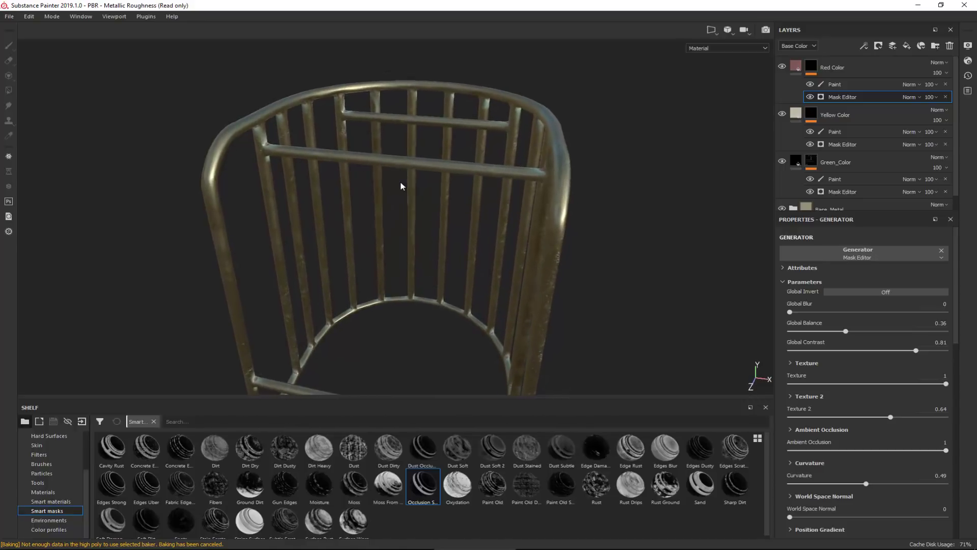
scroll(411, 182, "up", 2)
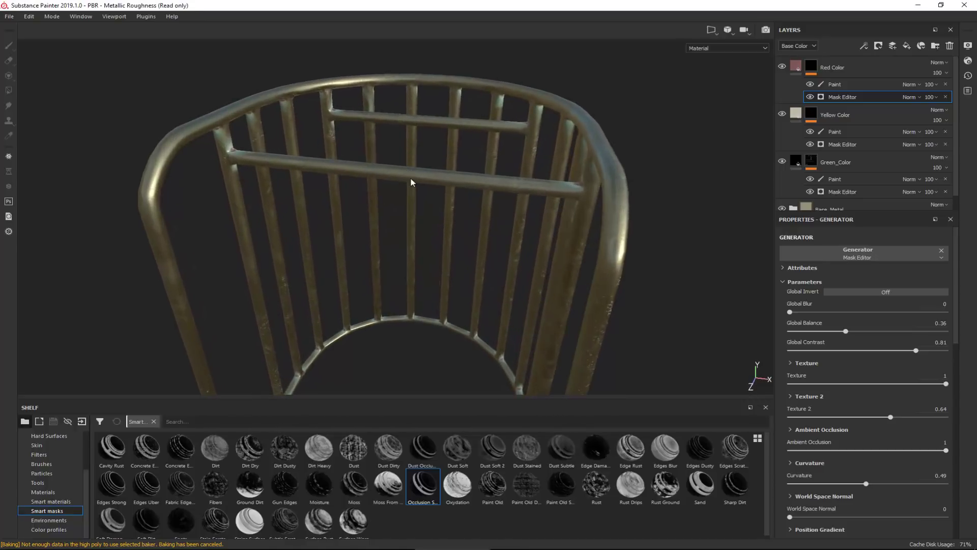
key("ctrl+shift+b")
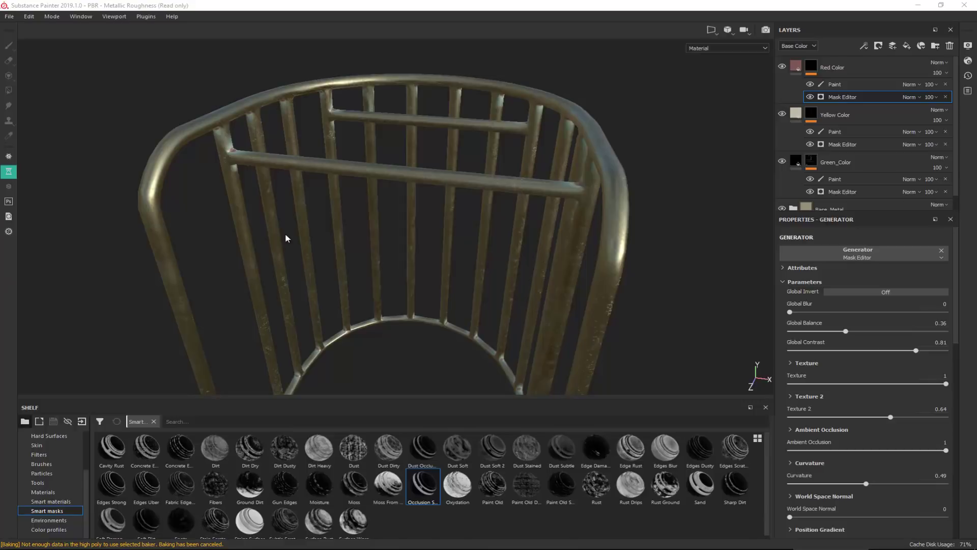